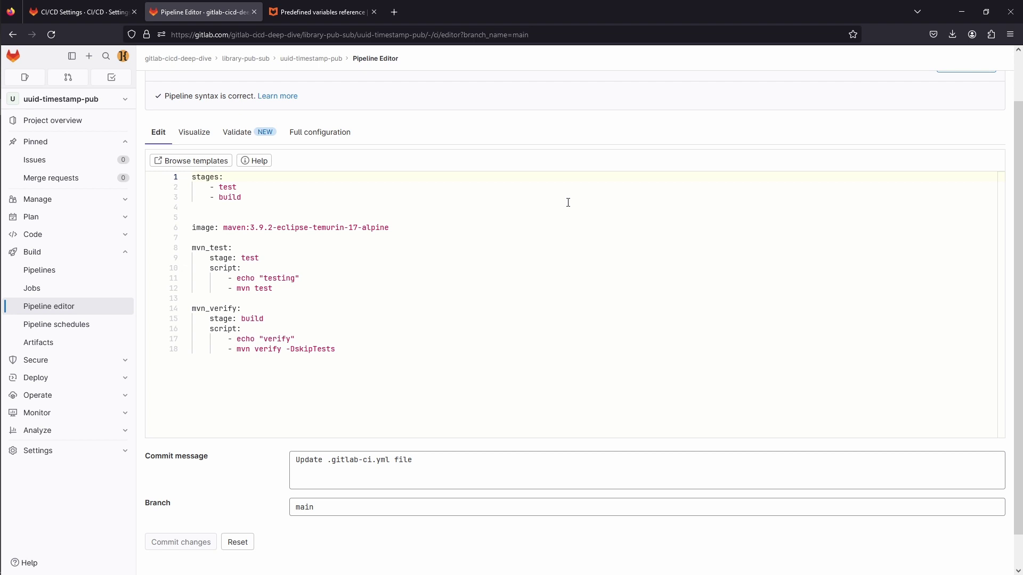
key("ctrl+End")
double_click(228, 186)
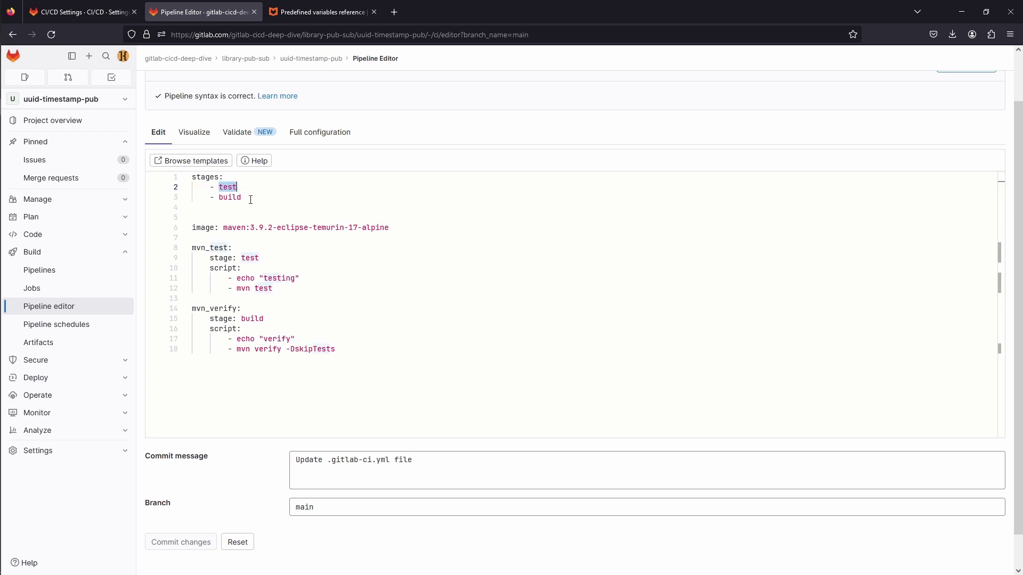
left_click(235, 197)
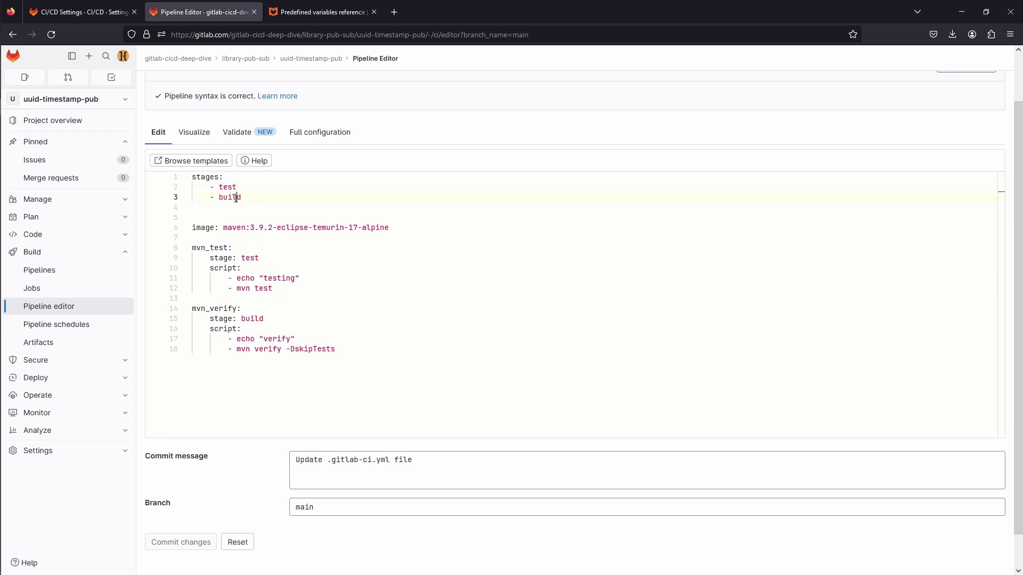
Step: Add an artifacts section with when: on_success and expire_in: 30 days to the mvn_verify job, leaving out the untracked setting
left_click(394, 350)
key("Return")
type("ar")
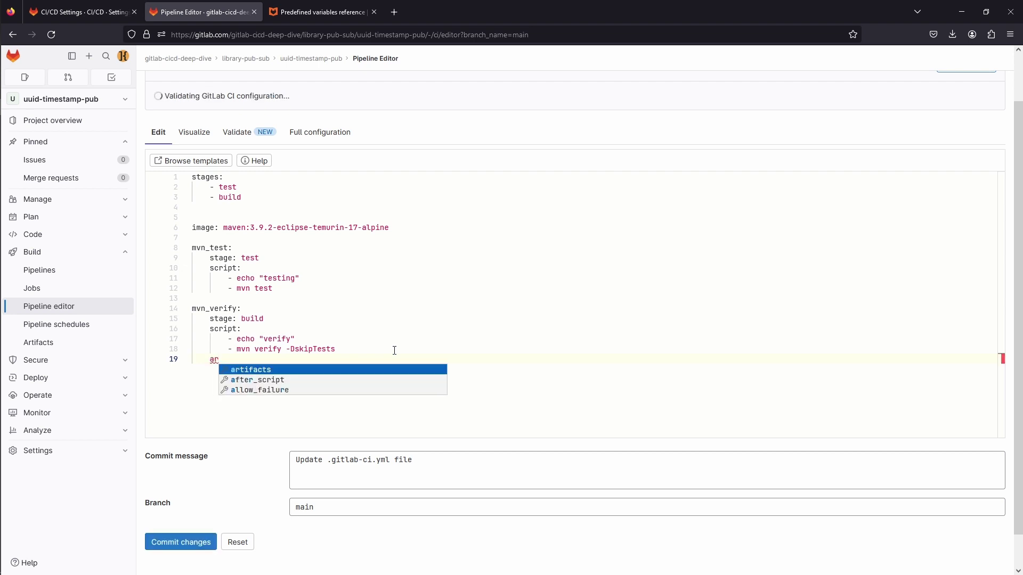
key("Return")
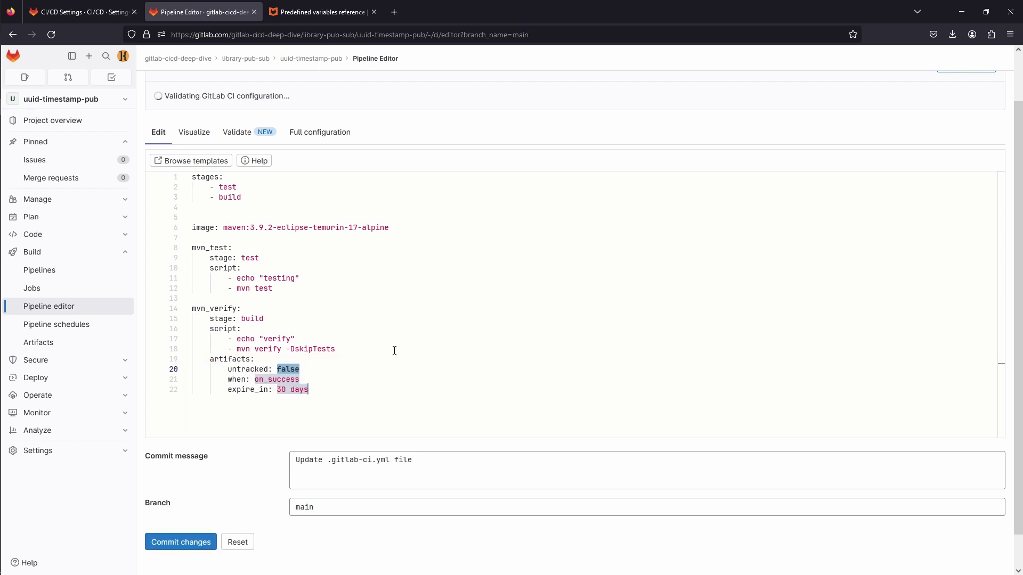
key("Up")
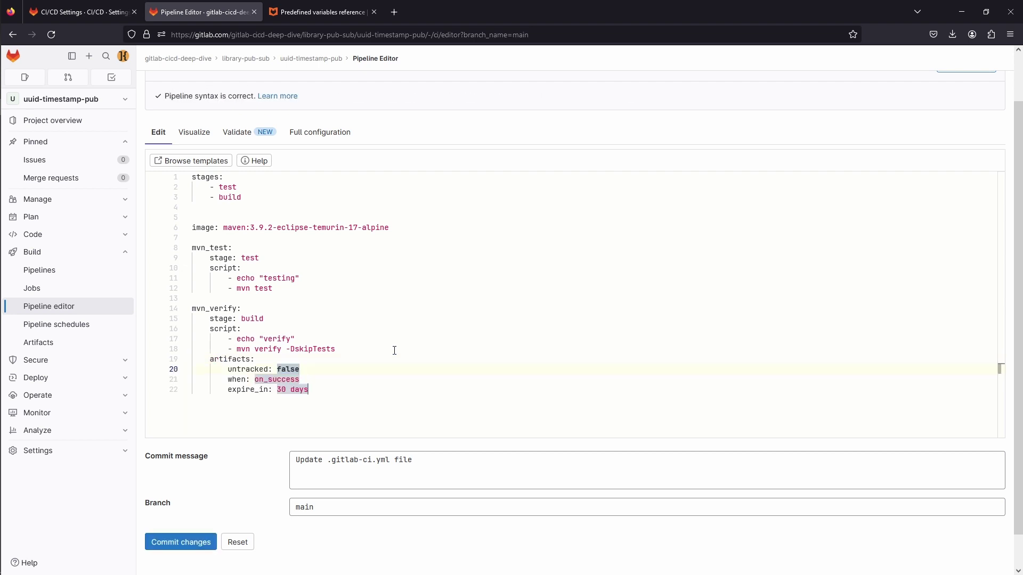
key("shift+Home")
key("shift+Home")
key("BackSpace")
key("BackSpace")
key("Down")
key("Down")
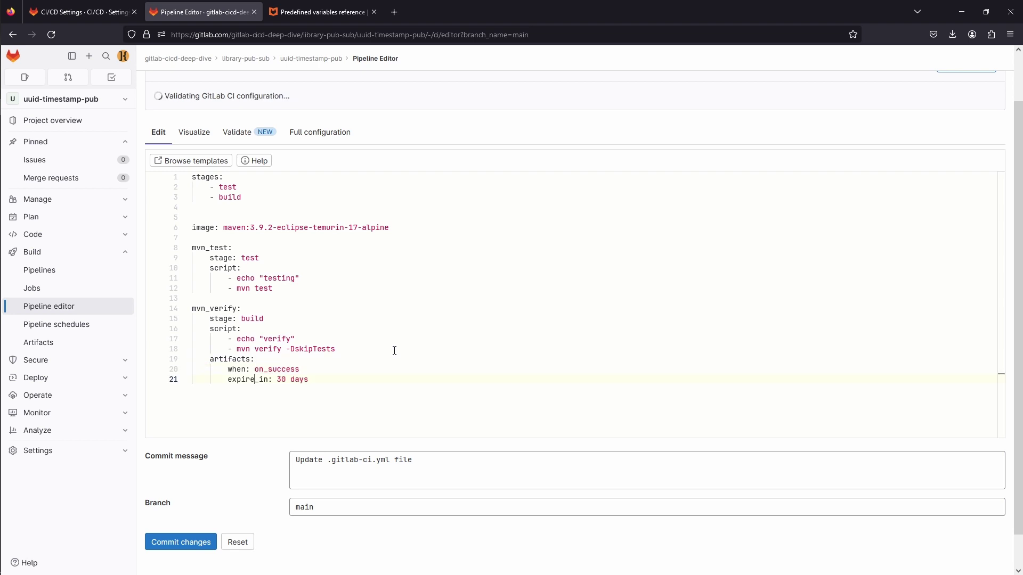
Step: Add a paths entry "target/*.jar" to the mvn_verify artifacts
key("End")
key("Return")
type("pa")
key("Return")
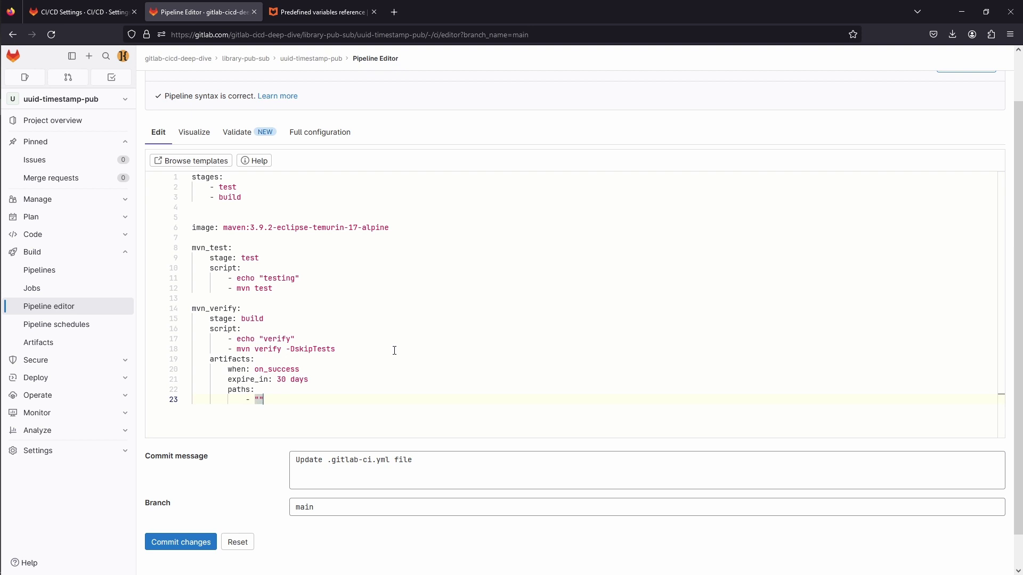
type("target/")
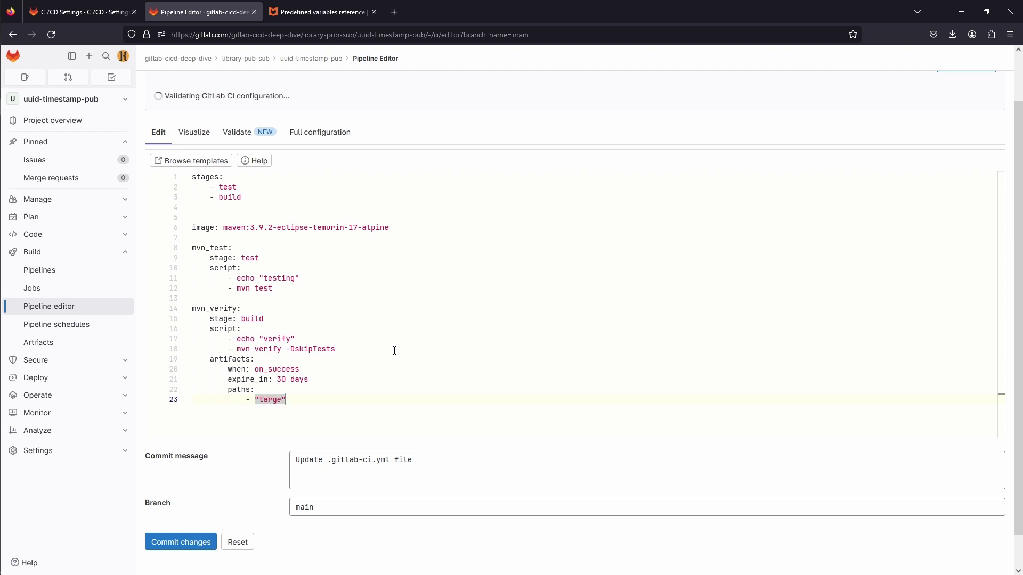
type("*.jar")
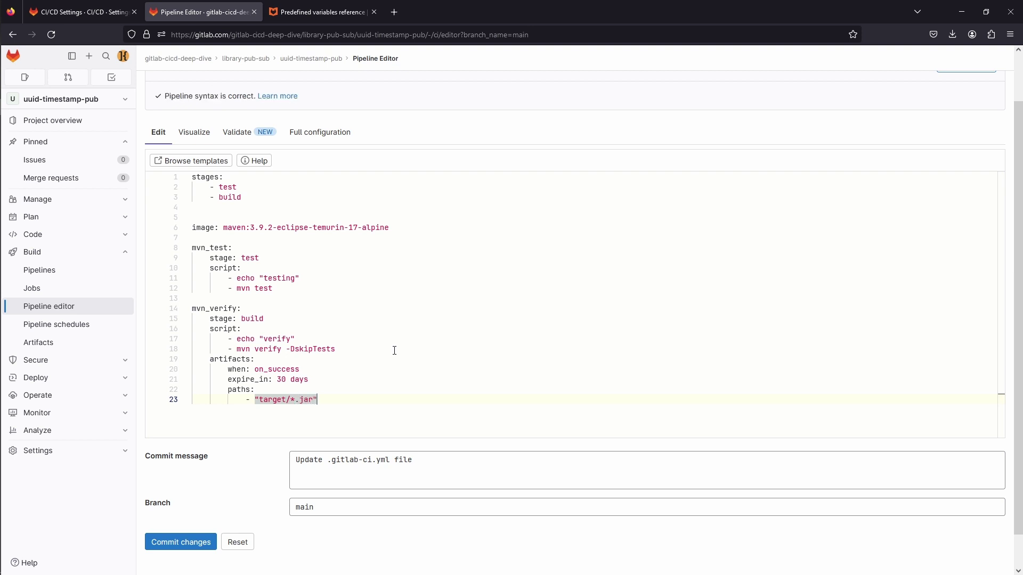
Step: Set the expiry of the mvn_verify artifacts to 1 days
key("Up")
key("Up")
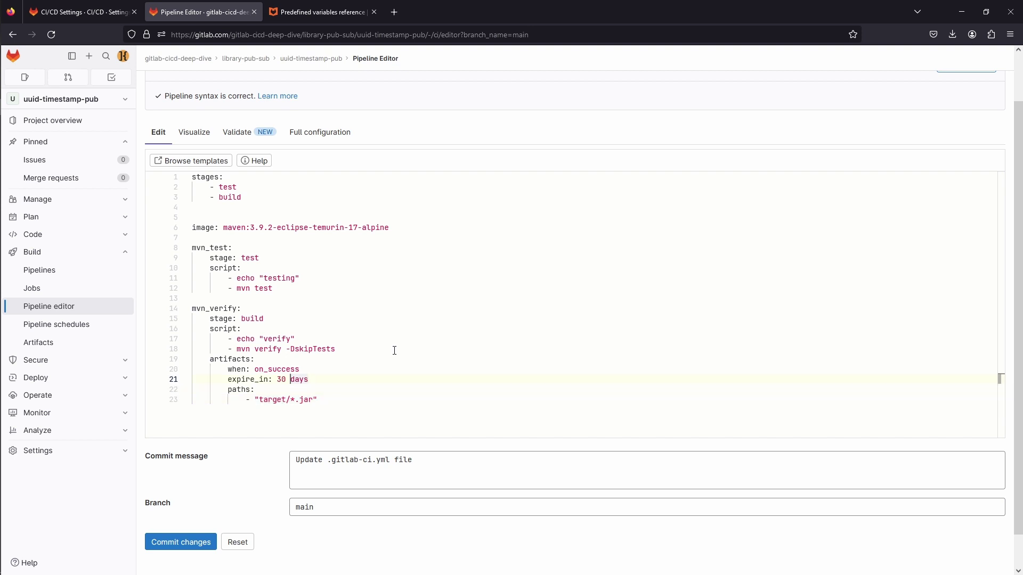
key("ctrl+Left")
key("Left")
key("BackSpace")
key("BackSpace")
type("1")
Step: Add an artifacts section to the mvn_test job below its script and remove the untracked setting from it
left_click(290, 289)
key("Return")
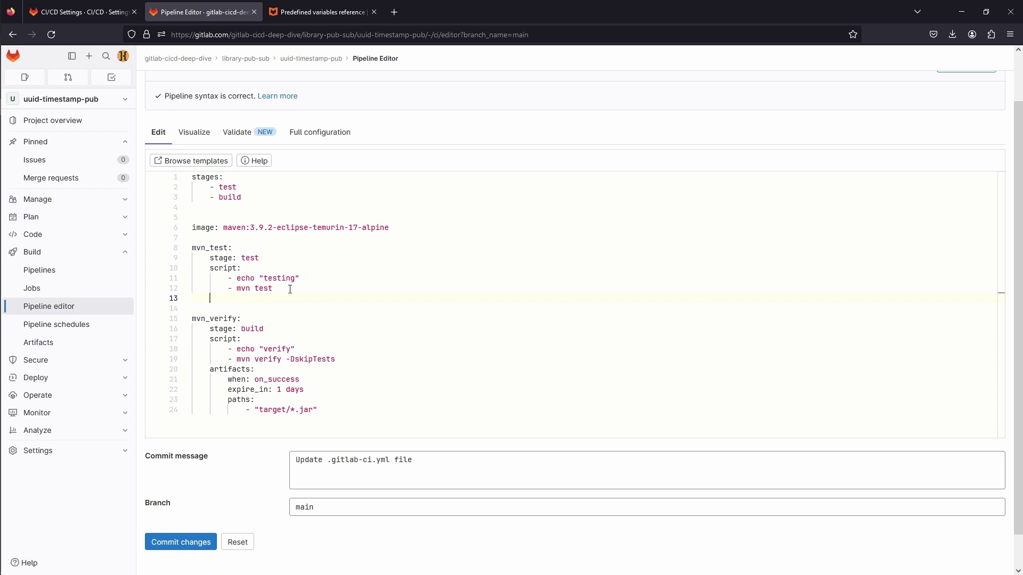
type("ar")
key("Return")
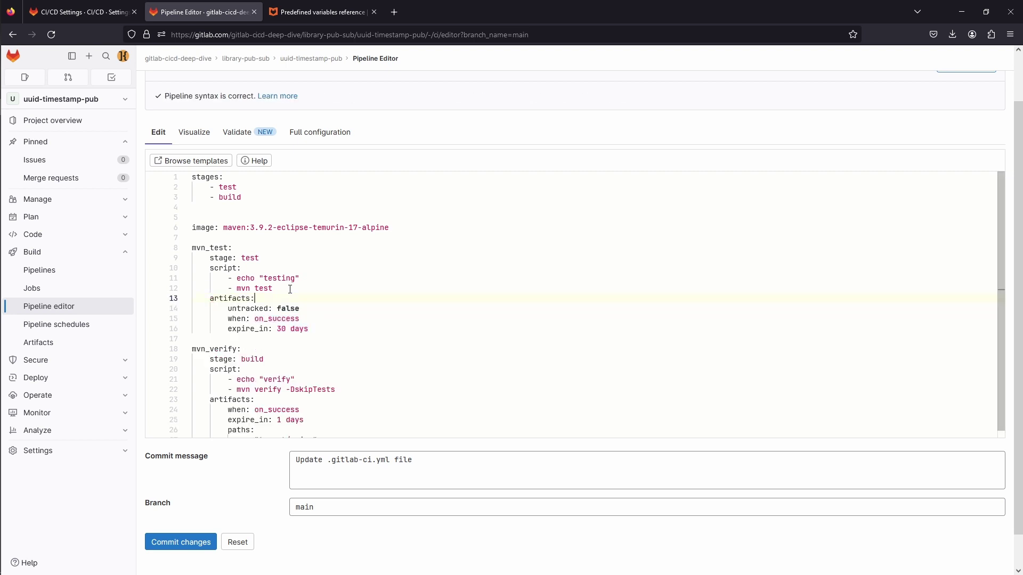
key("Down")
key("End")
key("ctrl+shift+Left")
key("ctrl+shift+Left")
key("ctrl+shift+Left")
key("ctrl+shift+Left")
key("BackSpace")
key("BackSpace")
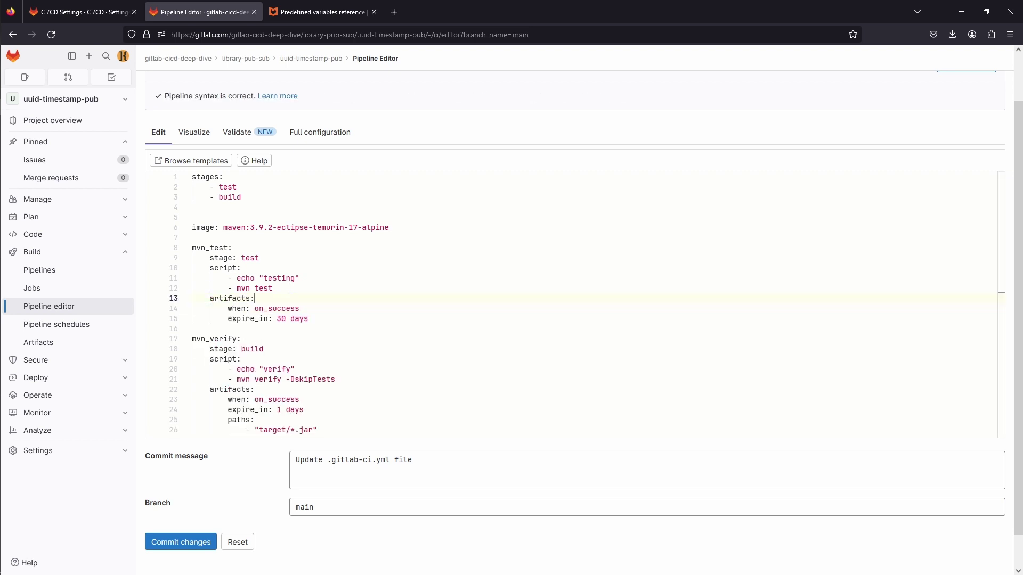
Step: Set the mvn_test artifacts to when: always and expire_in: 1 days
key("Down")
key("End")
key("ctrl+shift+Left")
key("BackSpace")
type("al")
key("Return")
key("Down")
key("BackSpace")
key("Delete")
type("1")
Step: Add a reports entry at the start of the mvn_test artifacts with junit: target/surefire-reports/*.xml
key("Up")
key("Up")
key("Return")
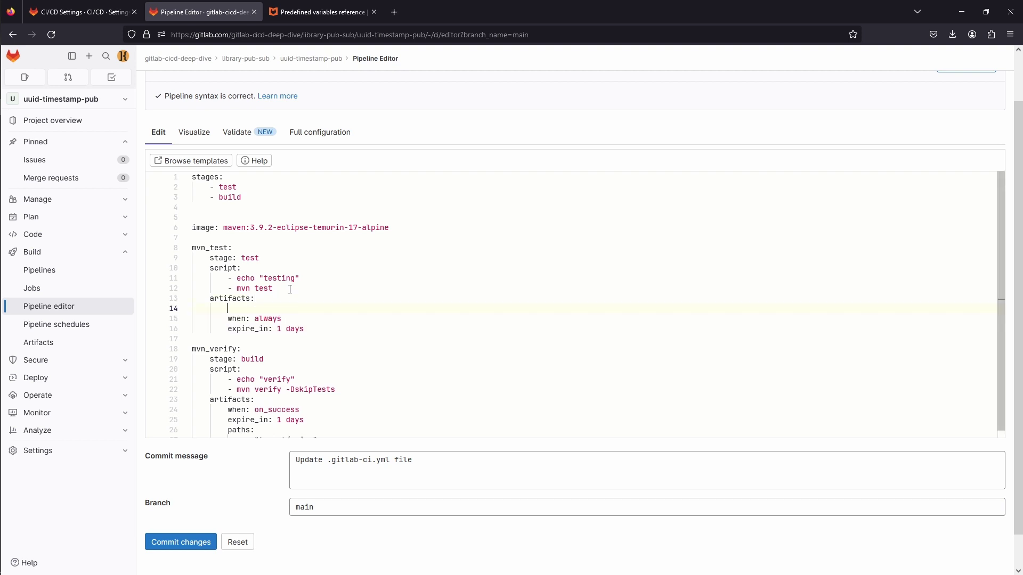
type("rep")
key("Return")
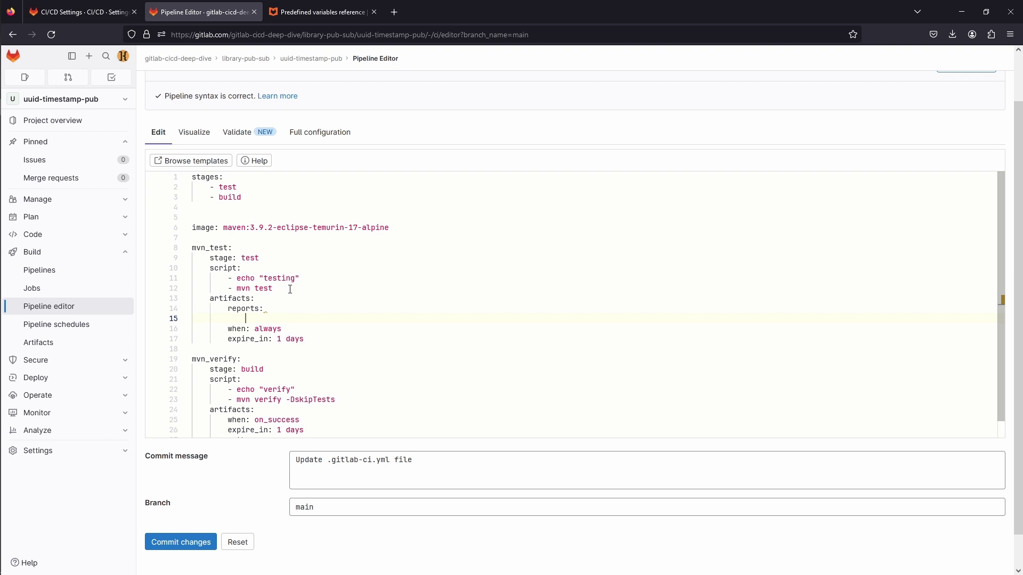
type("junit")
key("Escape")
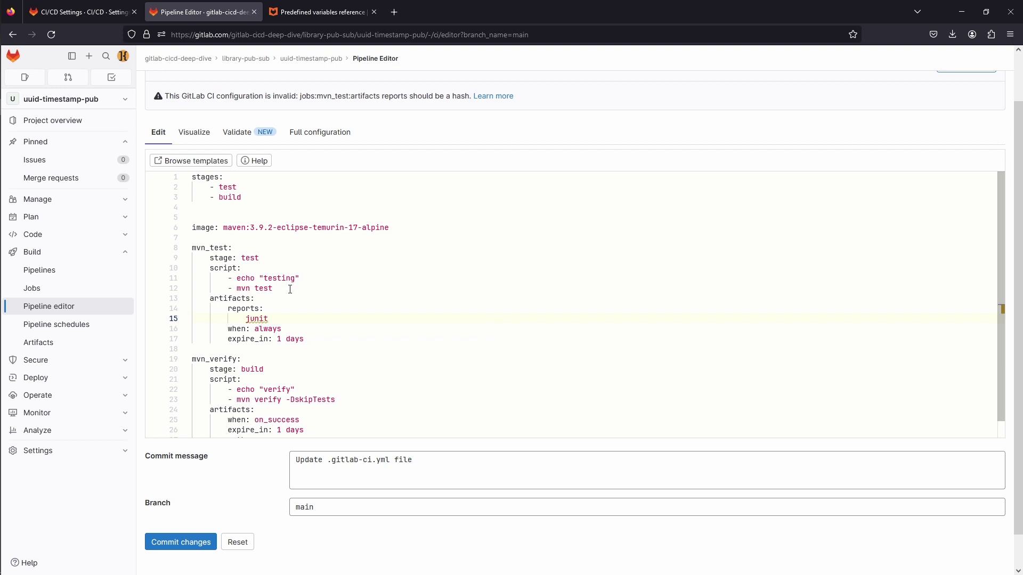
type(":")
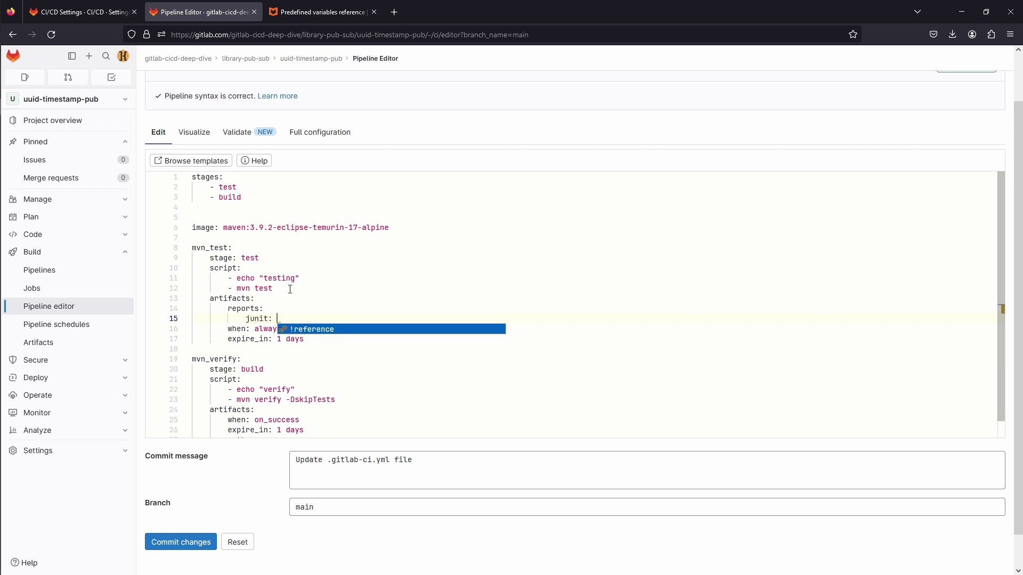
key("Return")
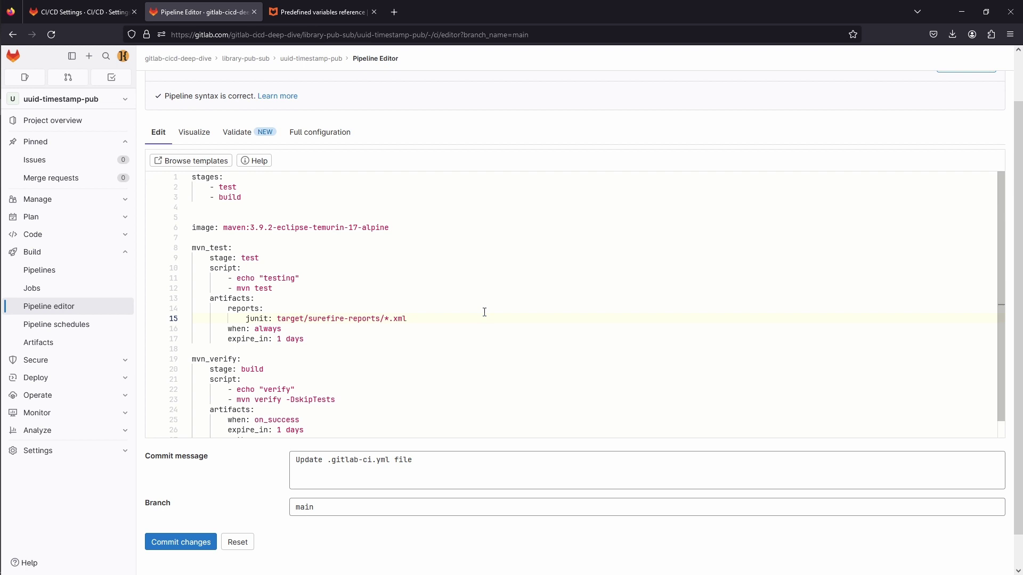
Step: Add a global variables section below the image line with MAVEN_OPTS: -Dmaven.repo.local=$CI_PROJECT_DIR/.m2/repository
left_click(421, 226)
key("Return")
key("Return")
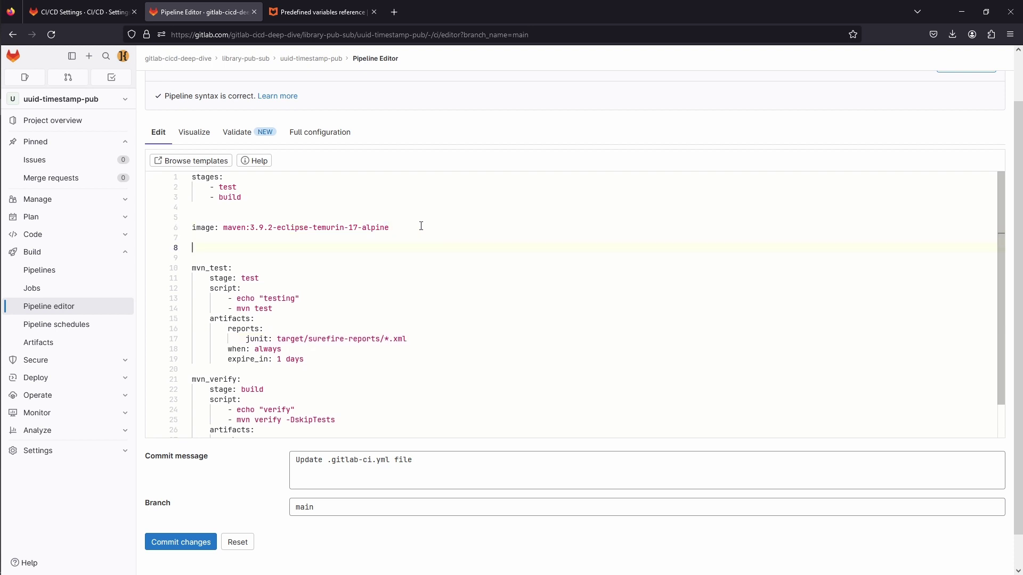
type("variables:   MAVEN_OPTS: -Dmaven.repo.local=$CI_PROJECT_DIR/.m2/repository")
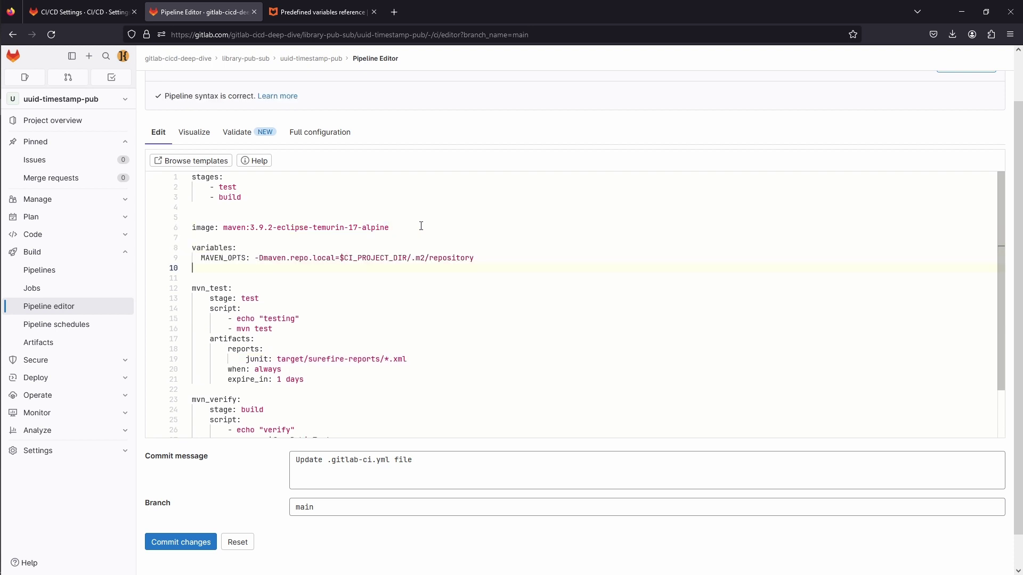
left_click(233, 260)
double_click(233, 260)
left_click(410, 261)
left_click(487, 256, "shift")
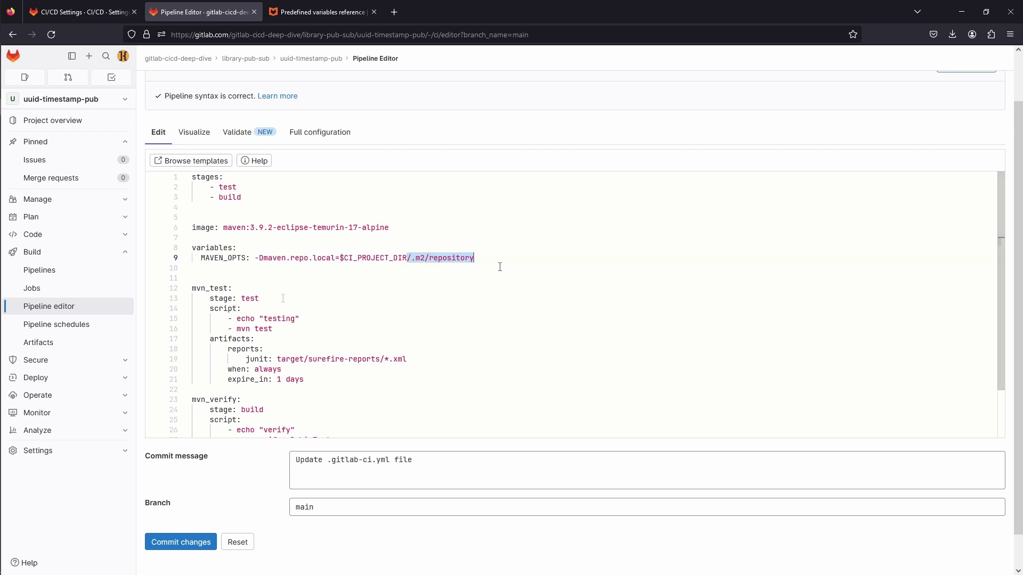
double_click(215, 248)
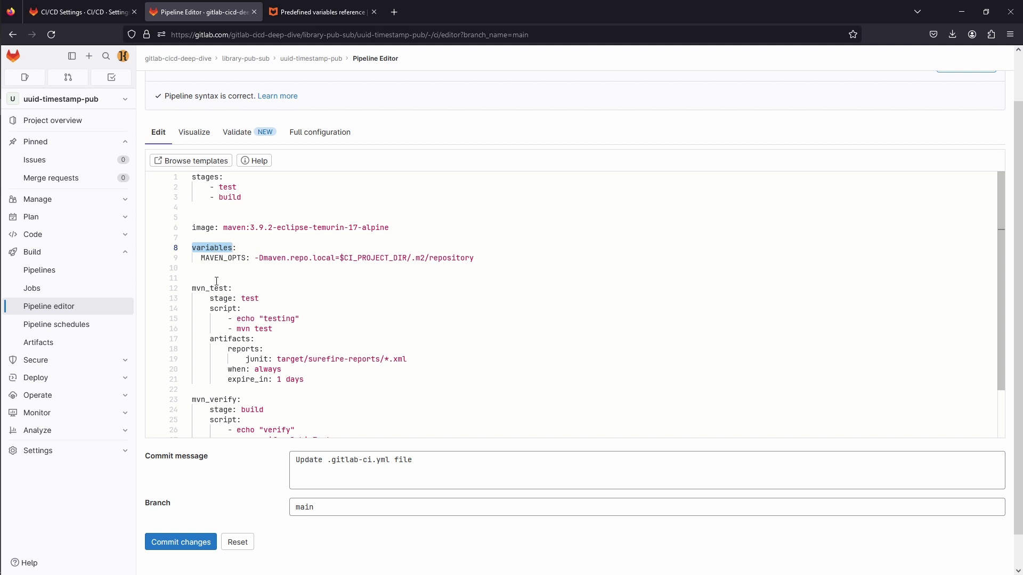
double_click(229, 258)
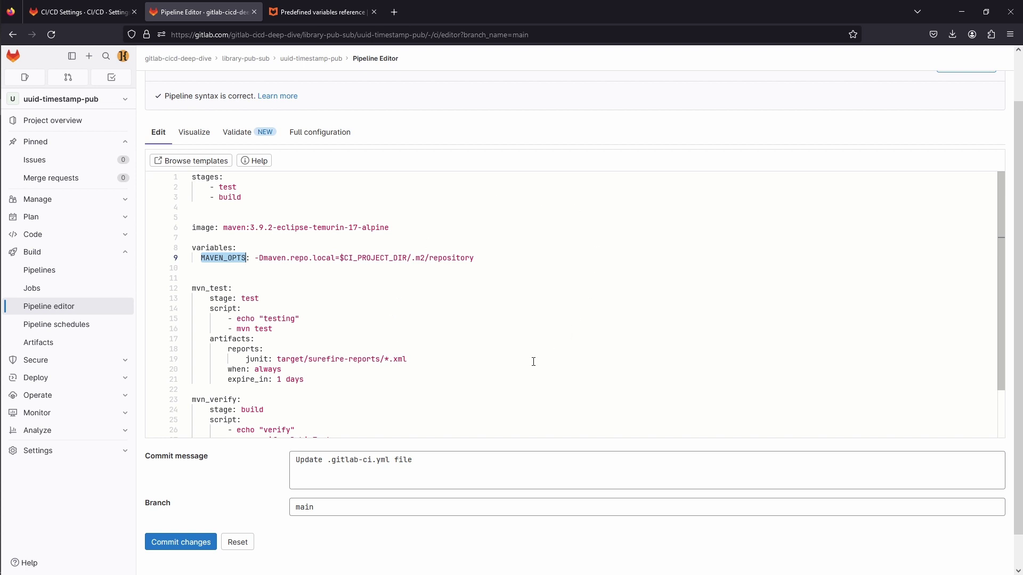
left_click_drag(191, 289, 224, 288)
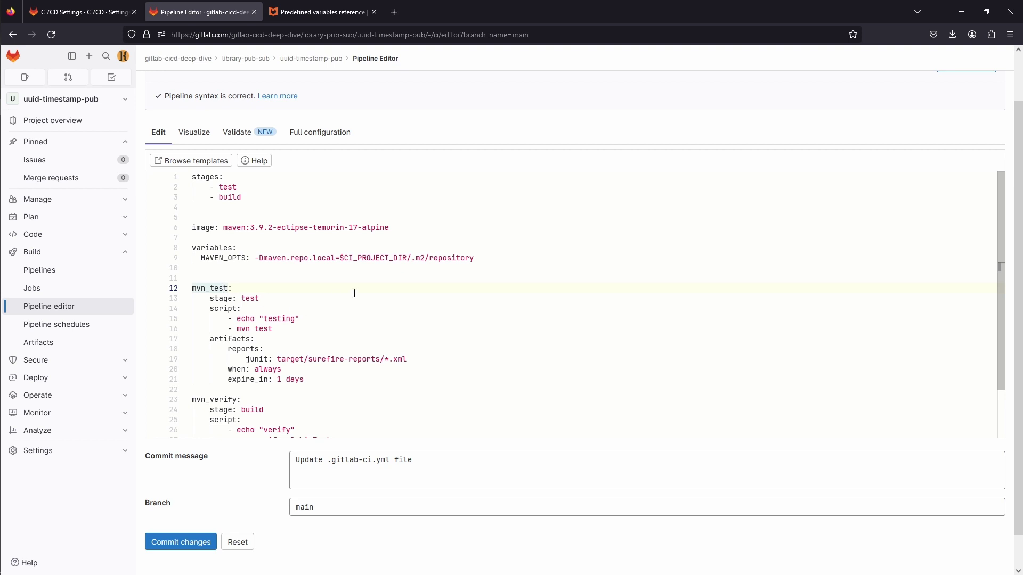
Step: Insert a global cache section above mvn_test with policy: pull-push and delete its unprotect and untracked lines
left_click(324, 280)
key("Up")
key("Return")
key("Return")
type("ca")
key("Return")
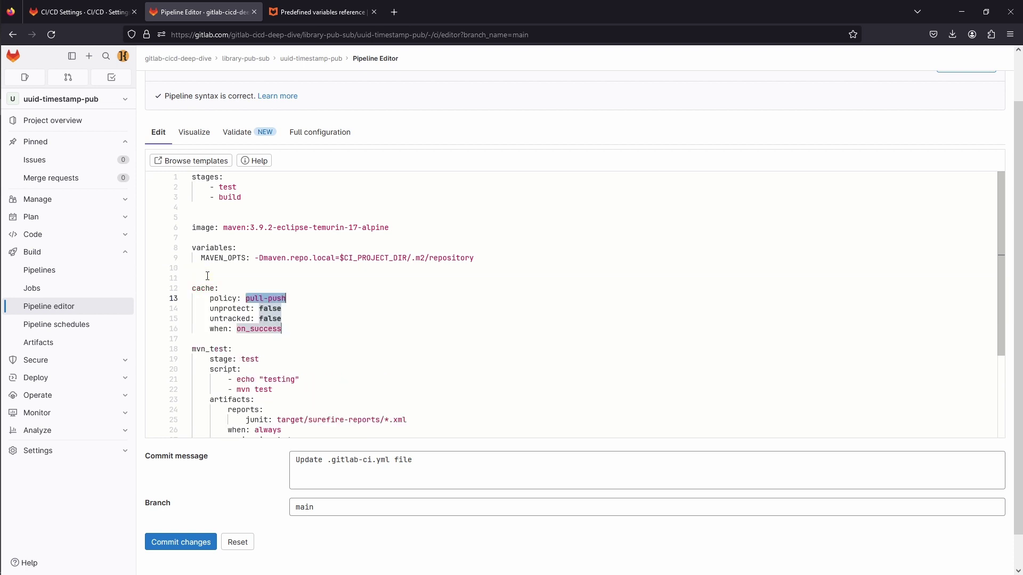
key("Tab")
key("ctrl+l")
key("ctrl+l")
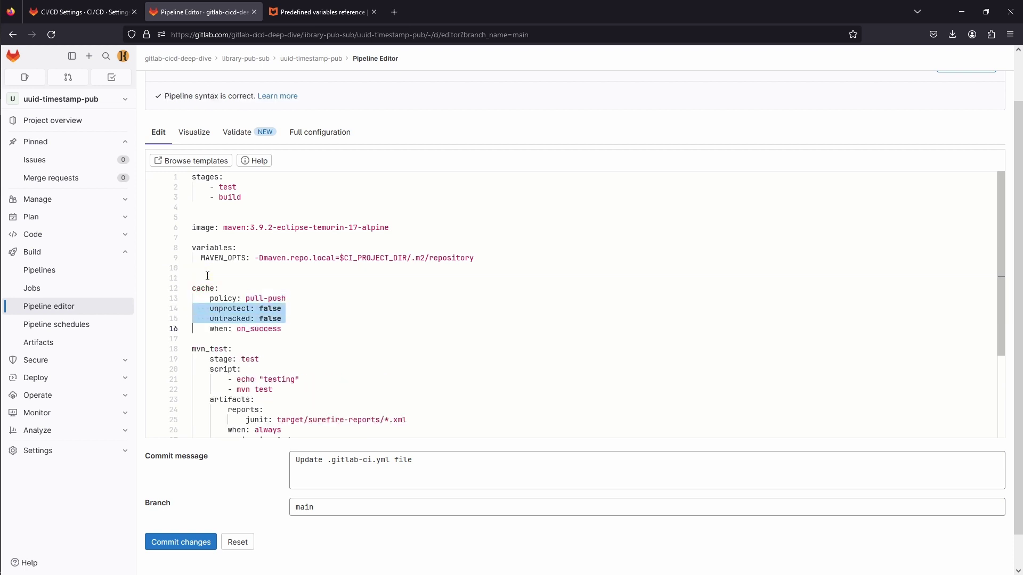
key("BackSpace")
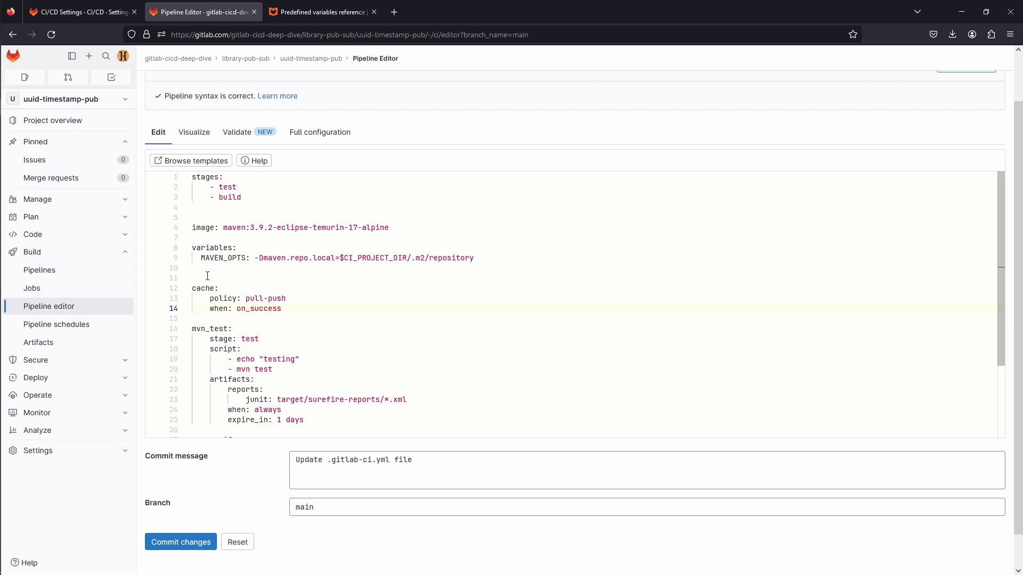
Step: Replace the cache section's when setting with a paths entry ".m2/repository"
key("ctrl+shift+Left")
key("ctrl+shift+Left")
key("ctrl+shift+Left")
key("BackSpace")
type("pa")
key("Return")
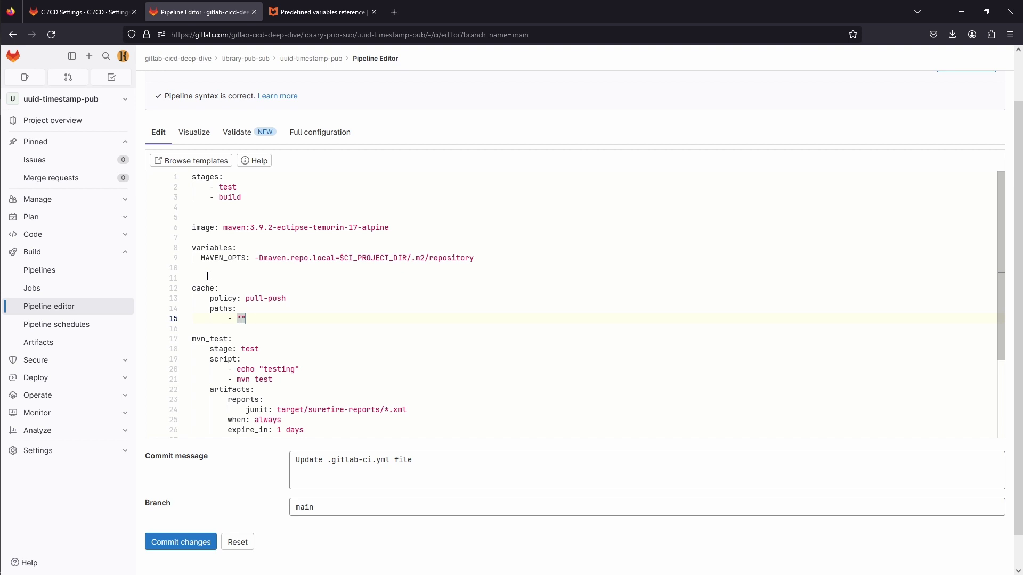
type(".m2/repository")
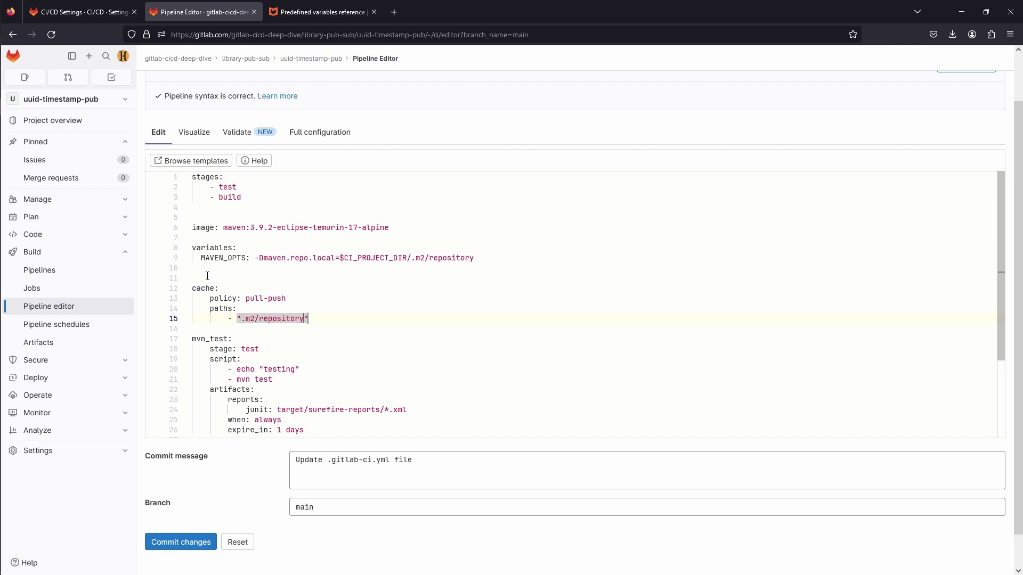
Step: Add key: $CI_COMMIT_REF_SLUG to the cache section between policy and paths
key("Up")
key("Up")
key("Return")
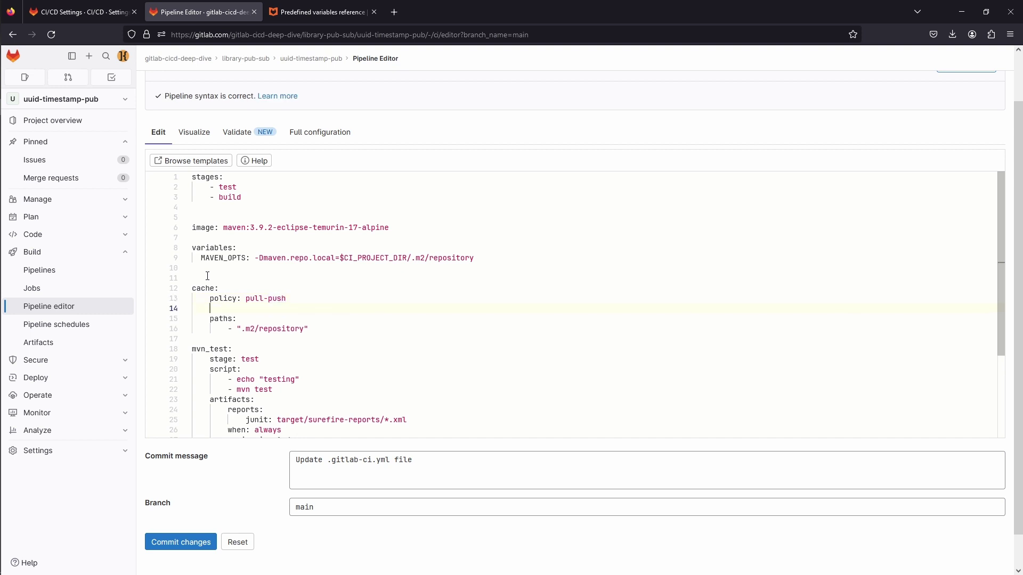
type("key: $")
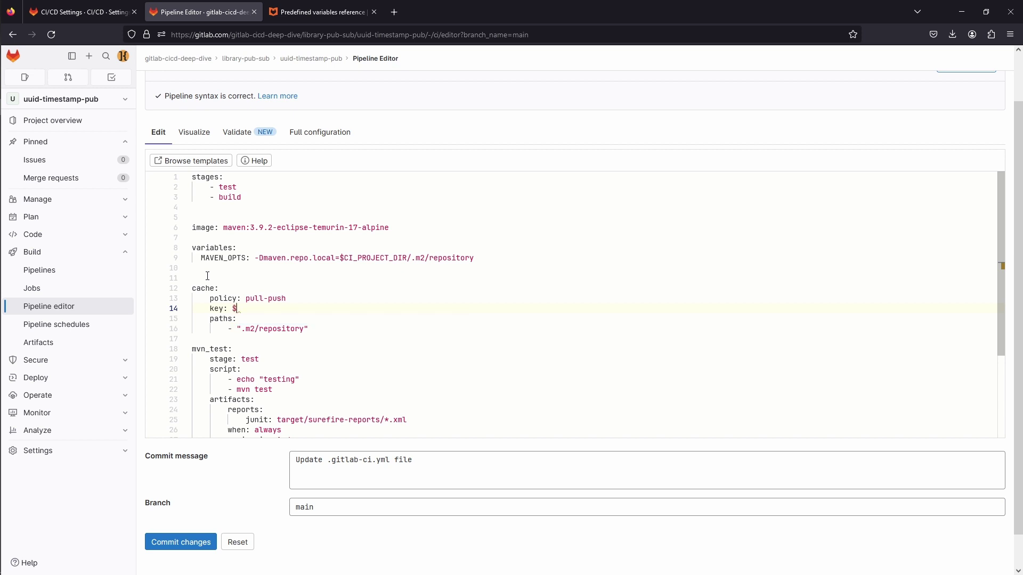
type("$CI_COMMIT_REF_SLUG")
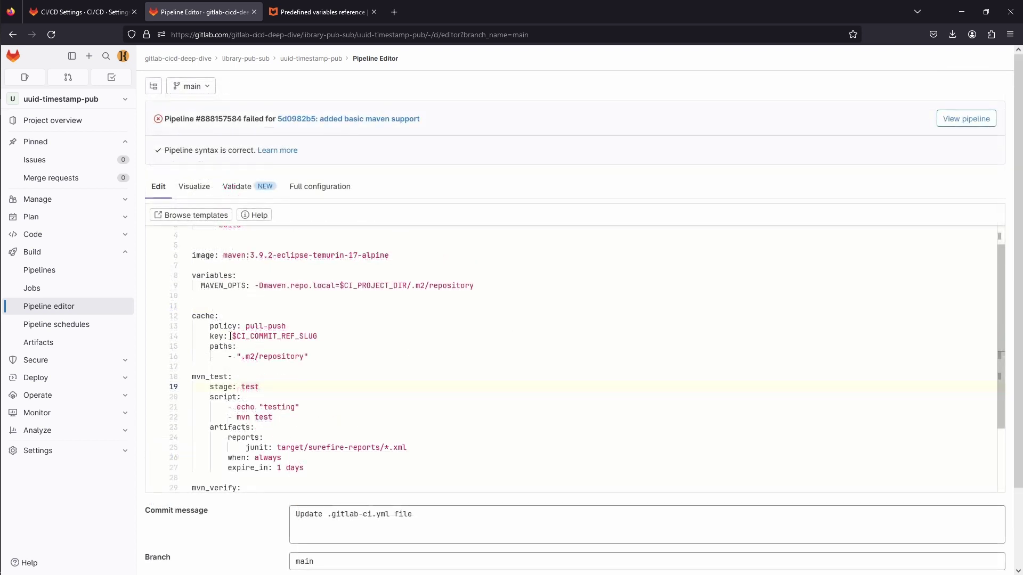
double_click(224, 326)
left_click(416, 367)
scroll(320, 352, "down", 3)
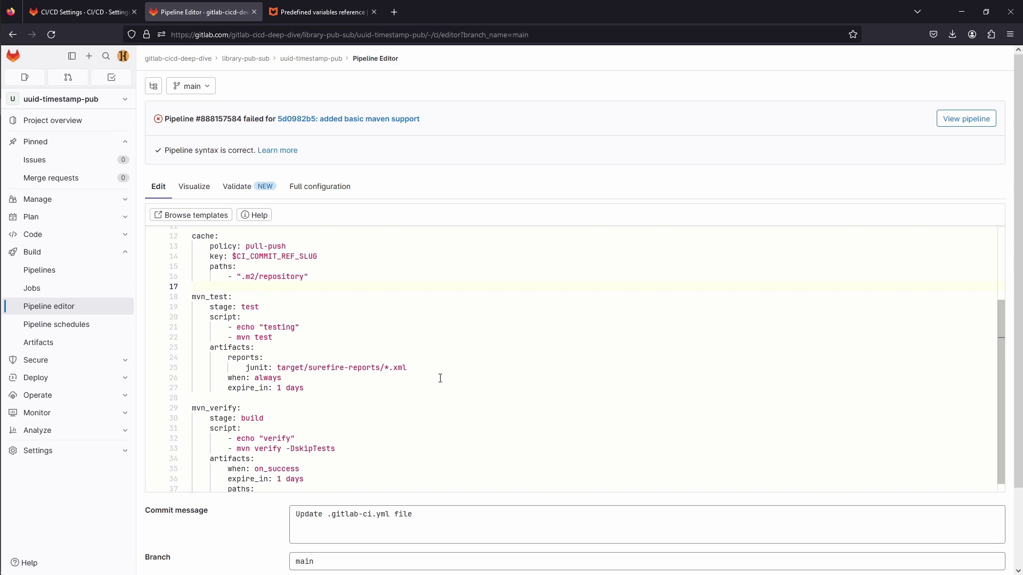
scroll(492, 370, "up", 3)
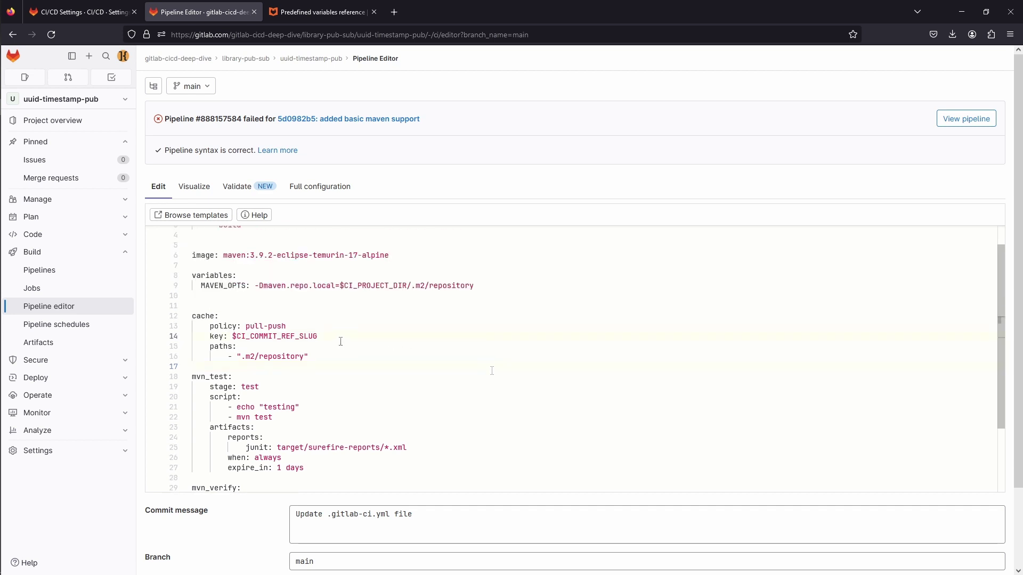
Step: Remove the policy line from the cache section and commit the file with the message "added maven artifcats and caches"
left_click(317, 326)
key("shift+Home")
key("shift+Home")
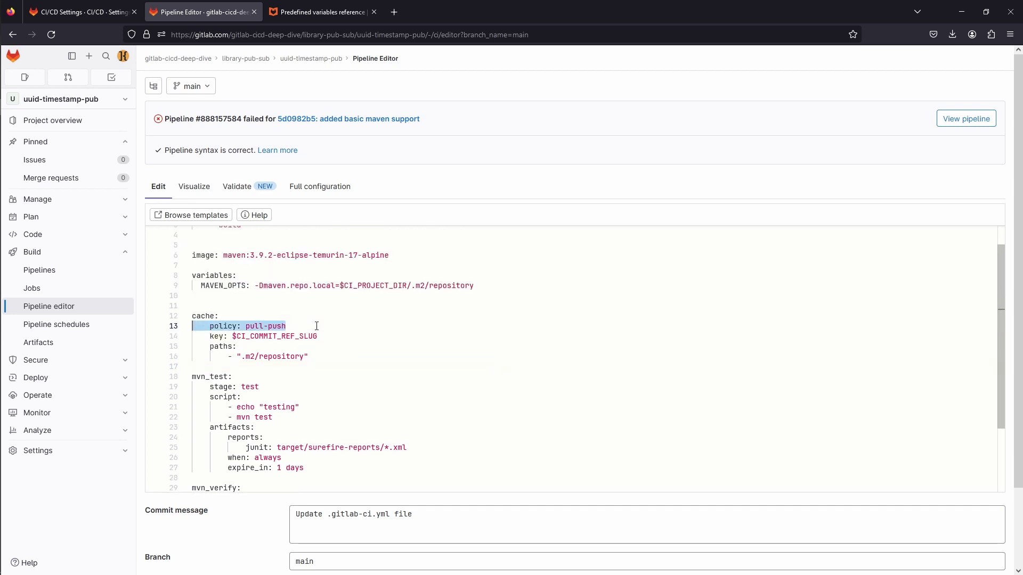
key("BackSpace")
key("BackSpace")
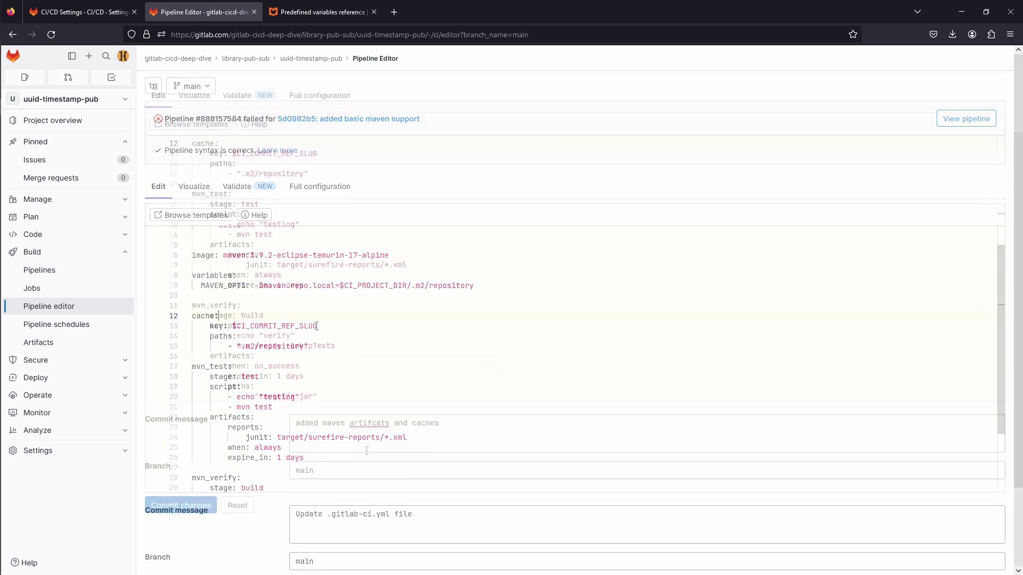
left_click(177, 510)
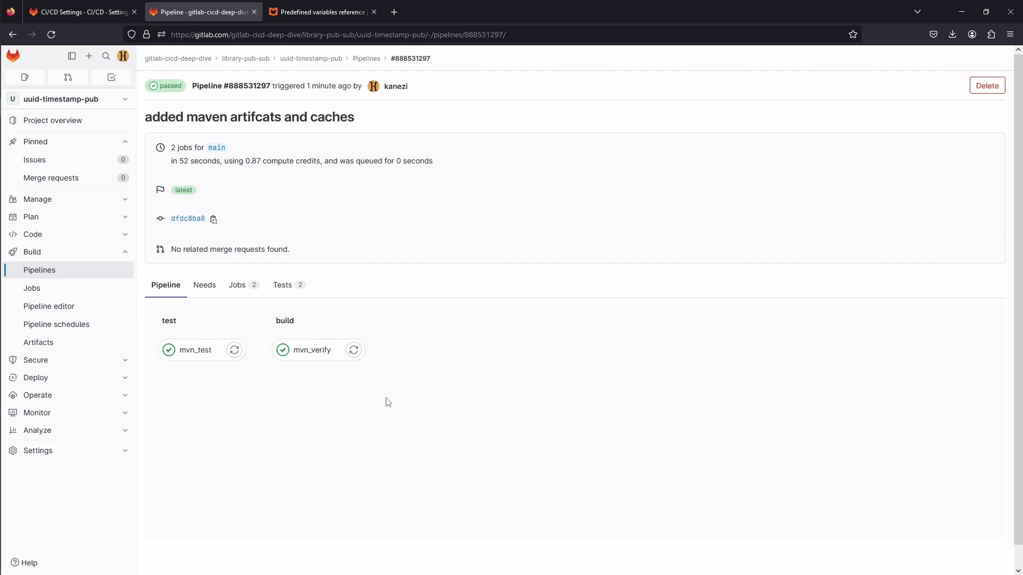
Step: View the finished pipeline's test summary and download the artifacts of its mvn_verify job
left_click(291, 286)
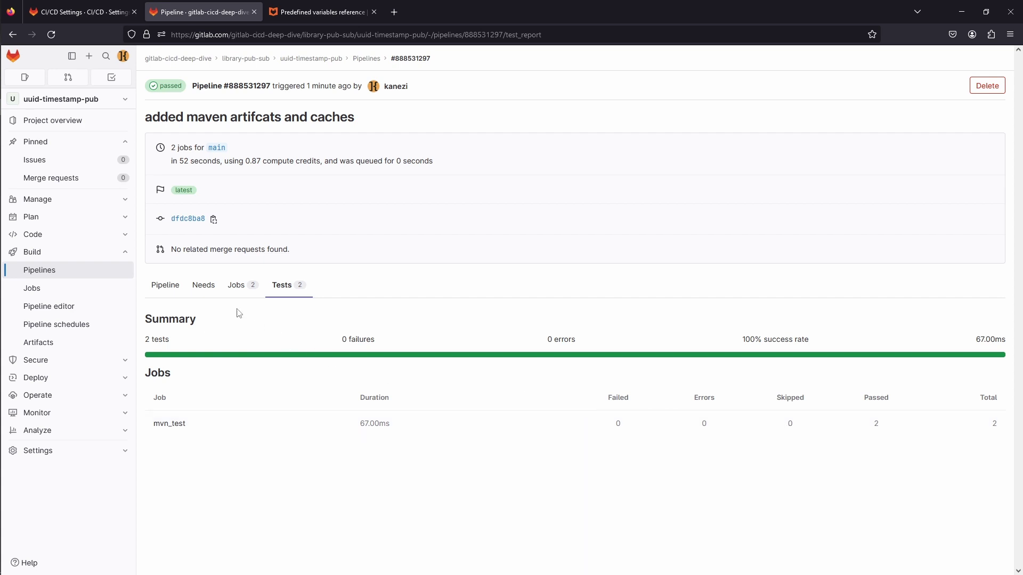
left_click(244, 288)
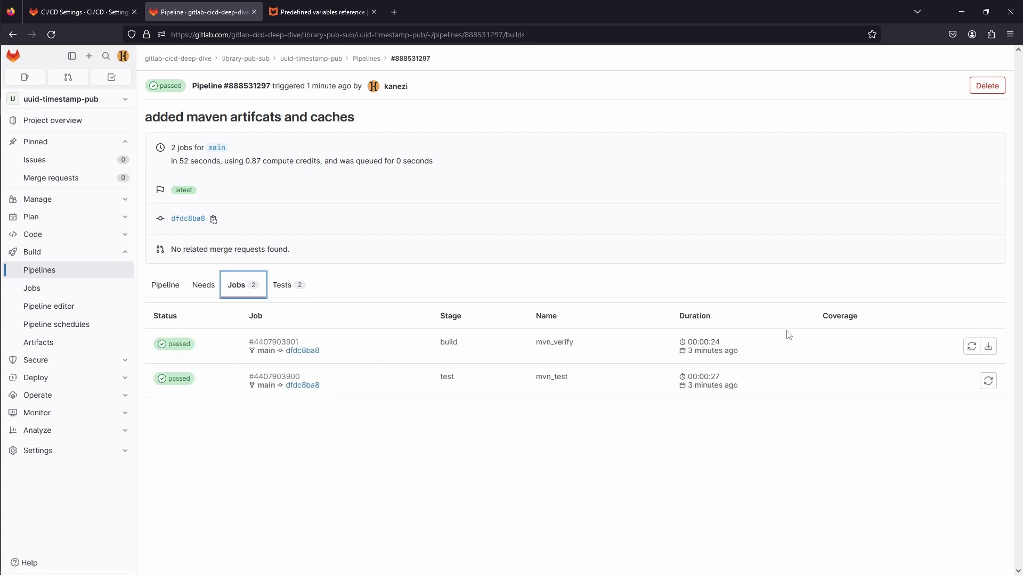
left_click(990, 347)
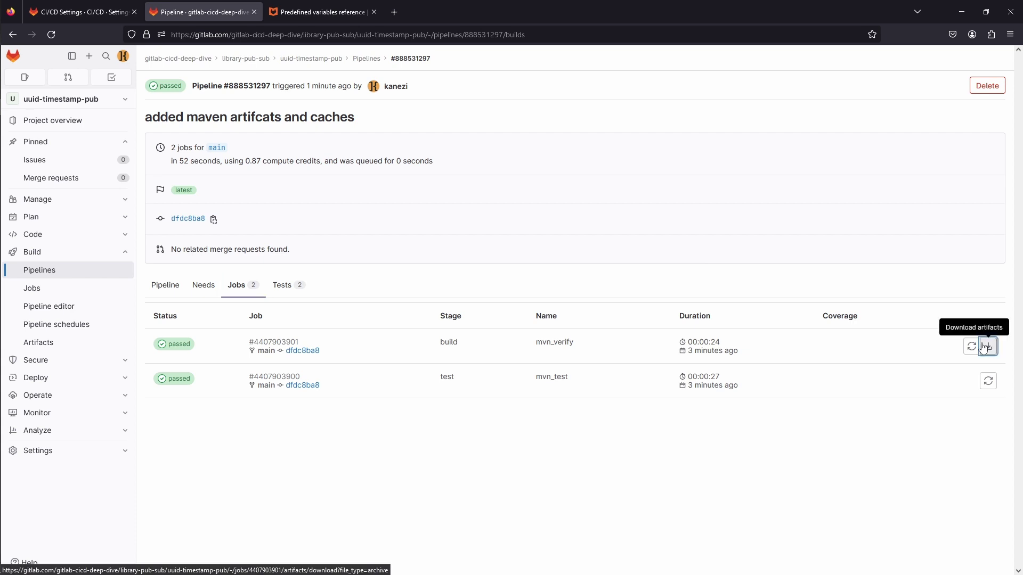
Step: Look inside the target folder of the downloaded artifacts.zip and close the archive window
left_click(760, 62)
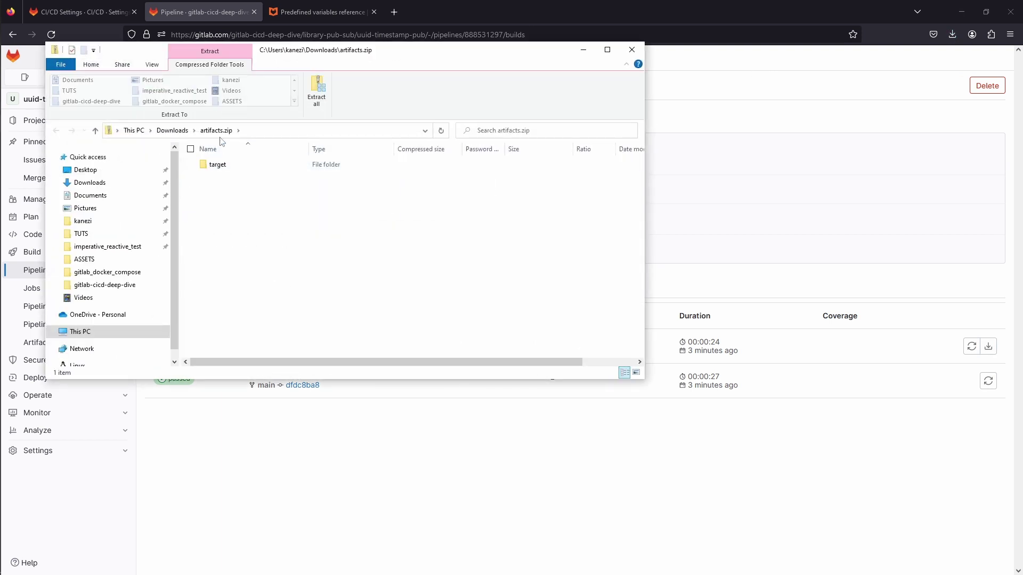
double_click(217, 164)
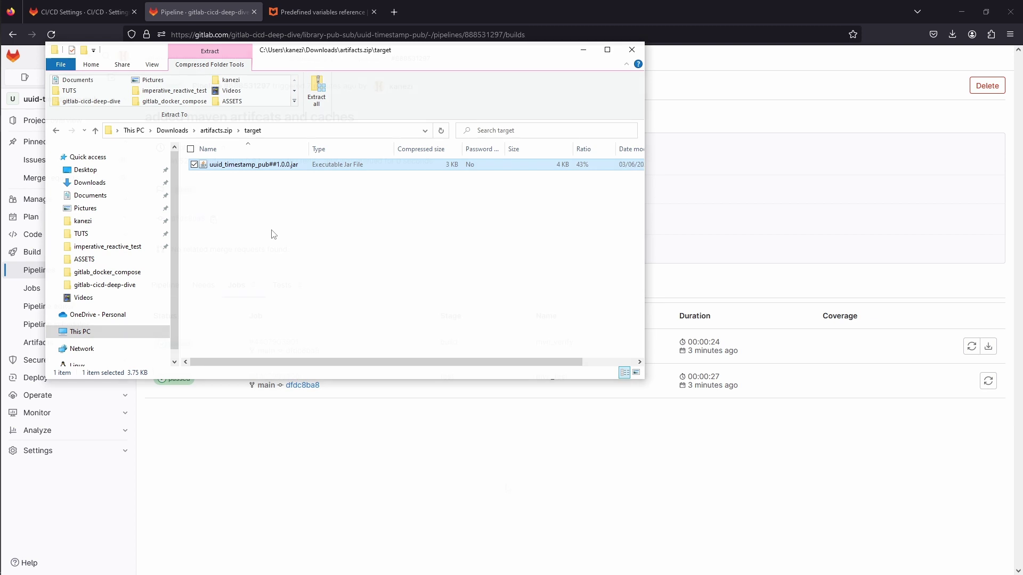
key("alt+F4")
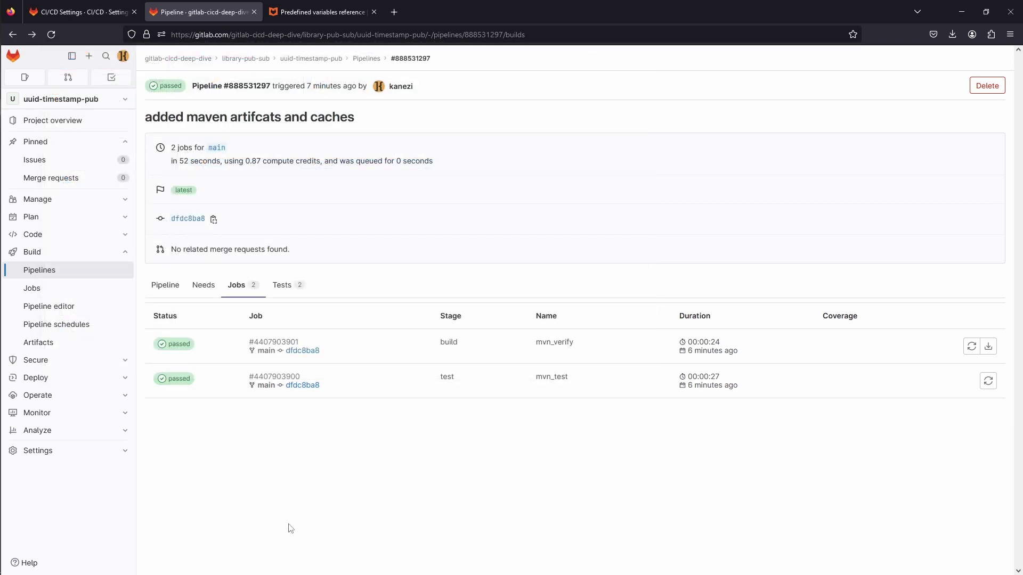
Step: Examine the mvn_test job log for the dependency downloads and the .m2/repository cache upload
left_click(173, 387)
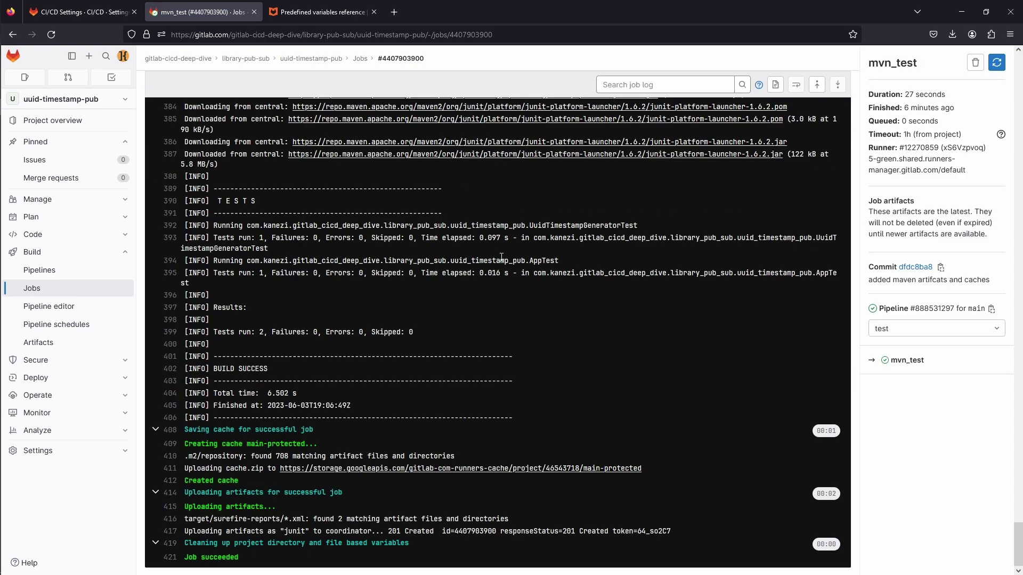
scroll(232, 264, "up", 10)
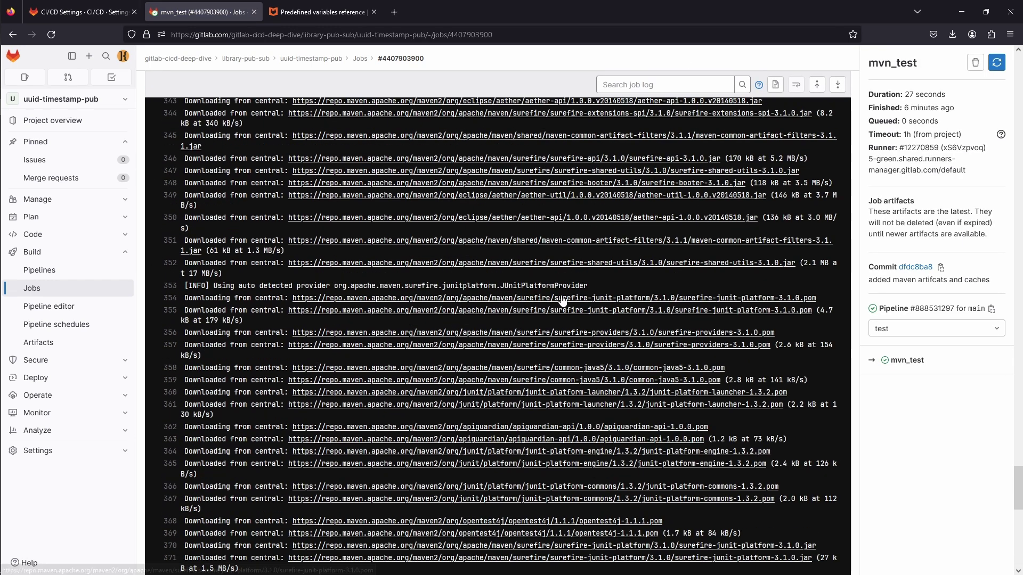
scroll(592, 200, "down", 10)
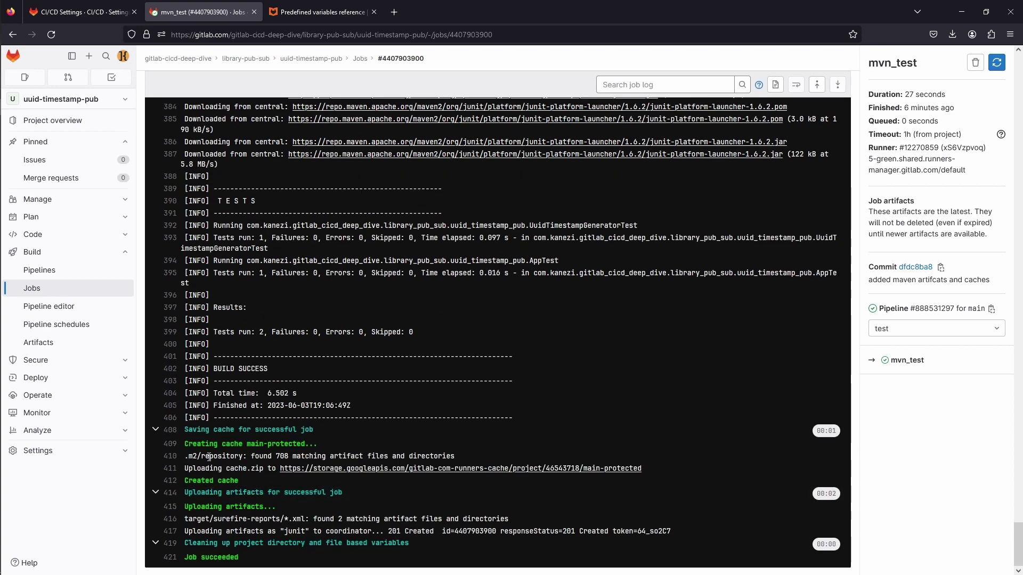
left_click_drag(188, 458, 462, 457)
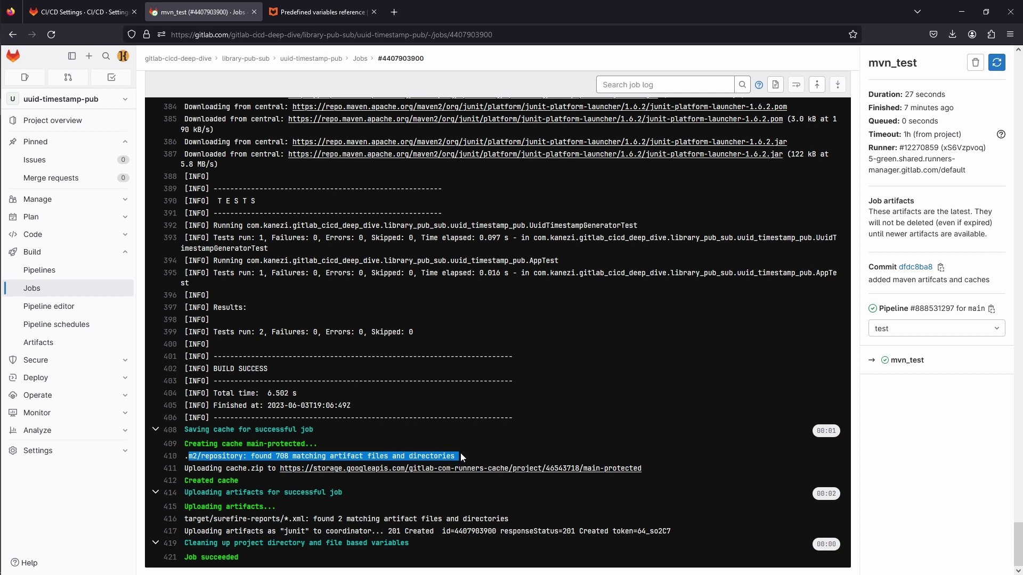
left_click_drag(192, 470, 244, 469)
Step: Switch to the build stage's mvn_verify job and examine its log for the cached file count and remaining dependency downloads
left_click(914, 326)
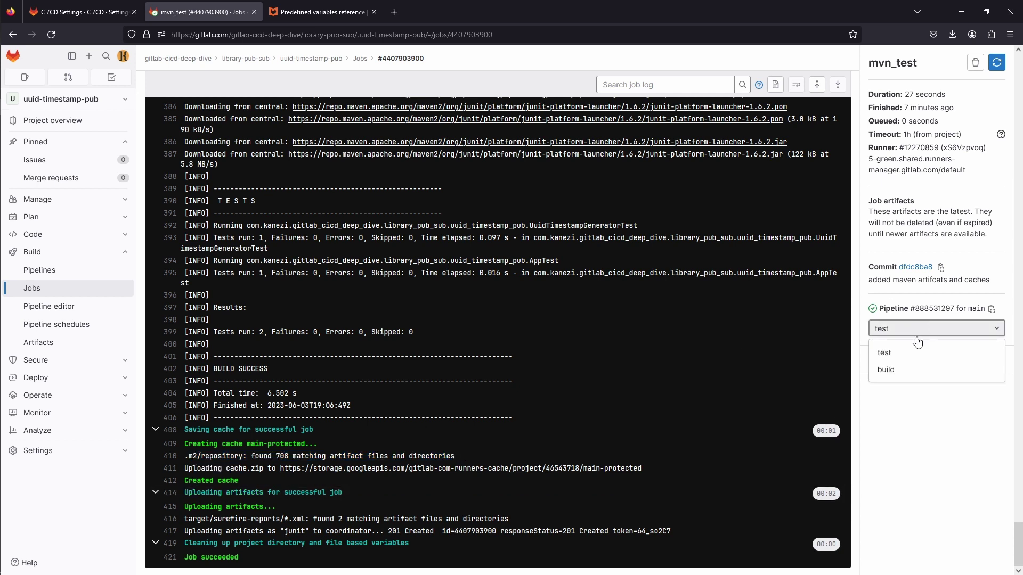
left_click(904, 368)
left_click(906, 362)
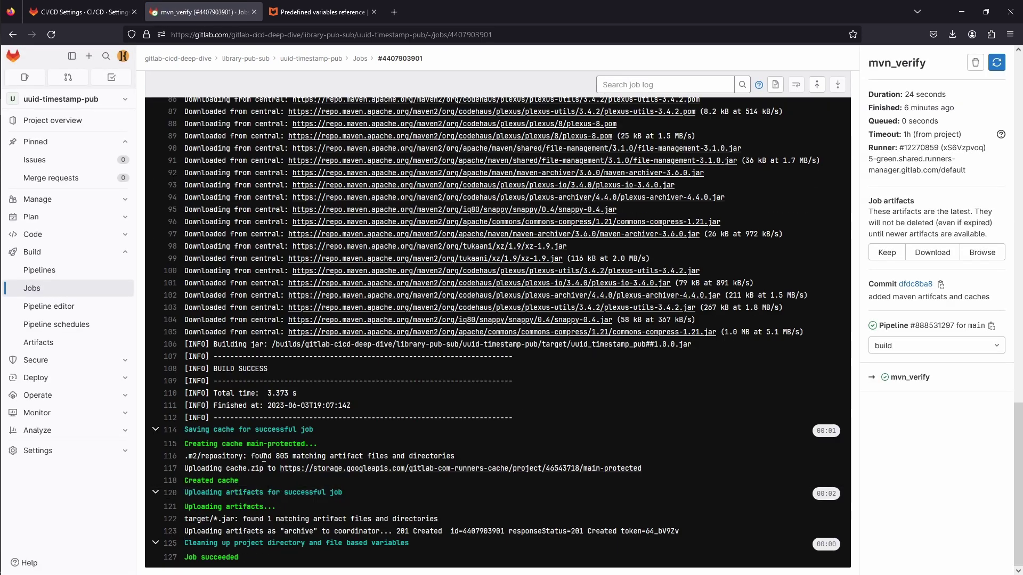
left_click_drag(272, 458, 297, 456)
scroll(484, 396, "up", 12)
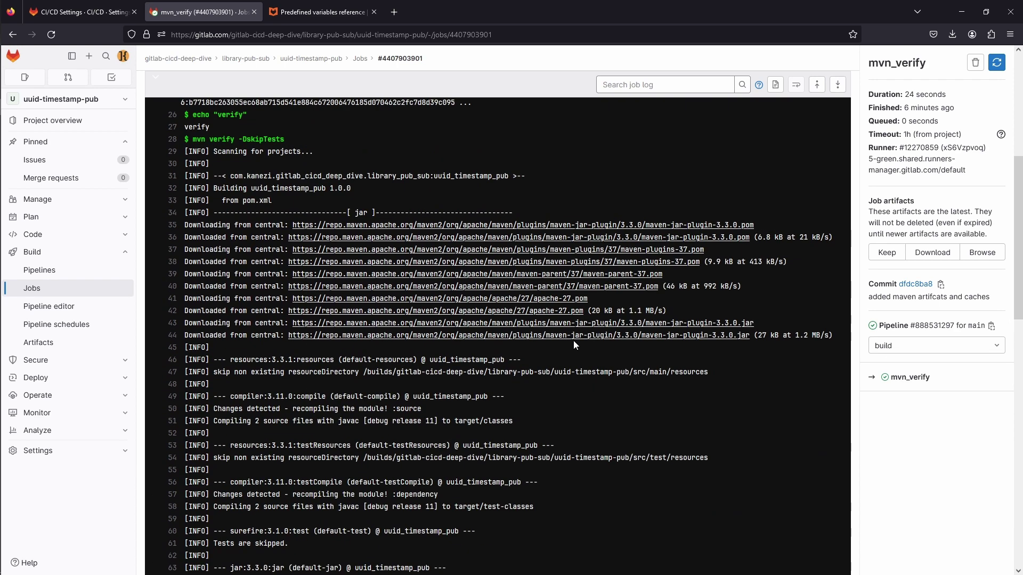
scroll(573, 344, "up", 5)
scroll(583, 345, "down", 16)
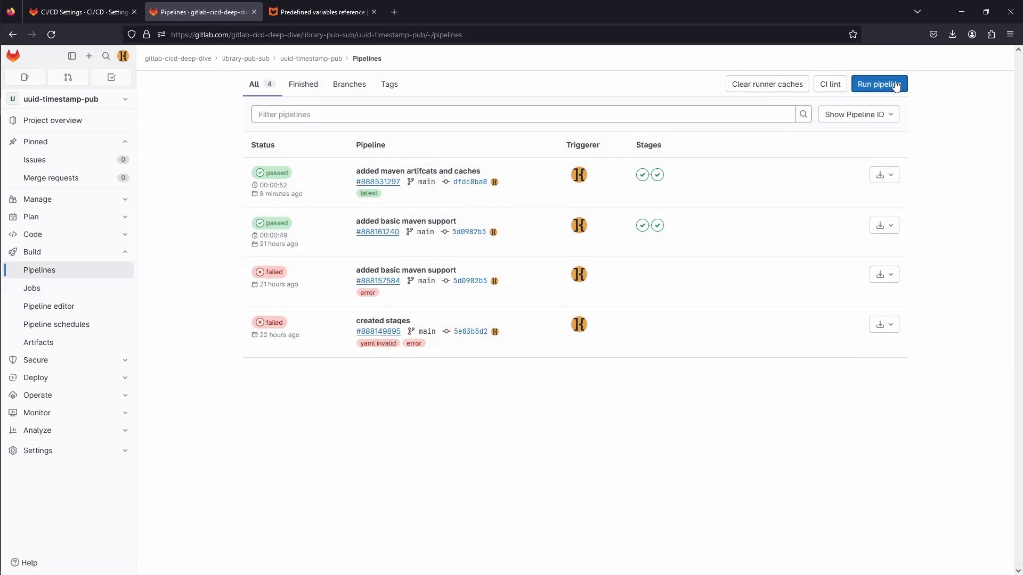
Step: Run a new pipeline for the main branch and open its mvn_test job
left_click(896, 85)
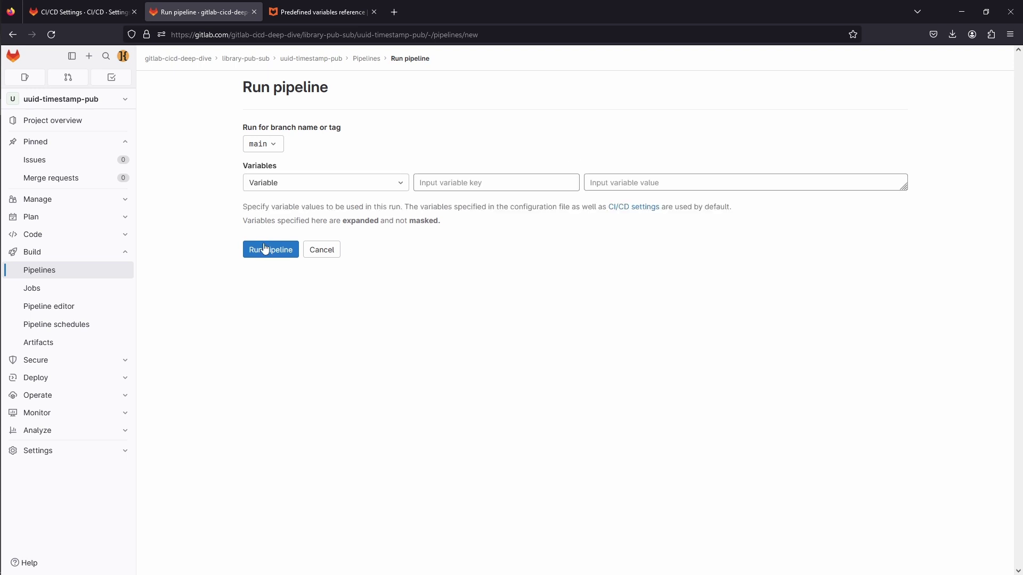
left_click(265, 249)
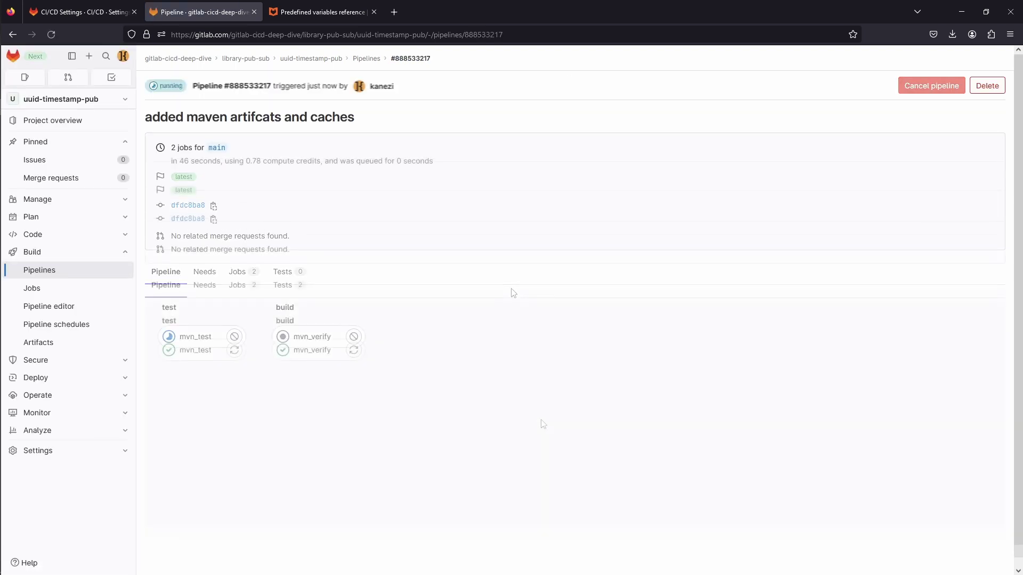
left_click(198, 351)
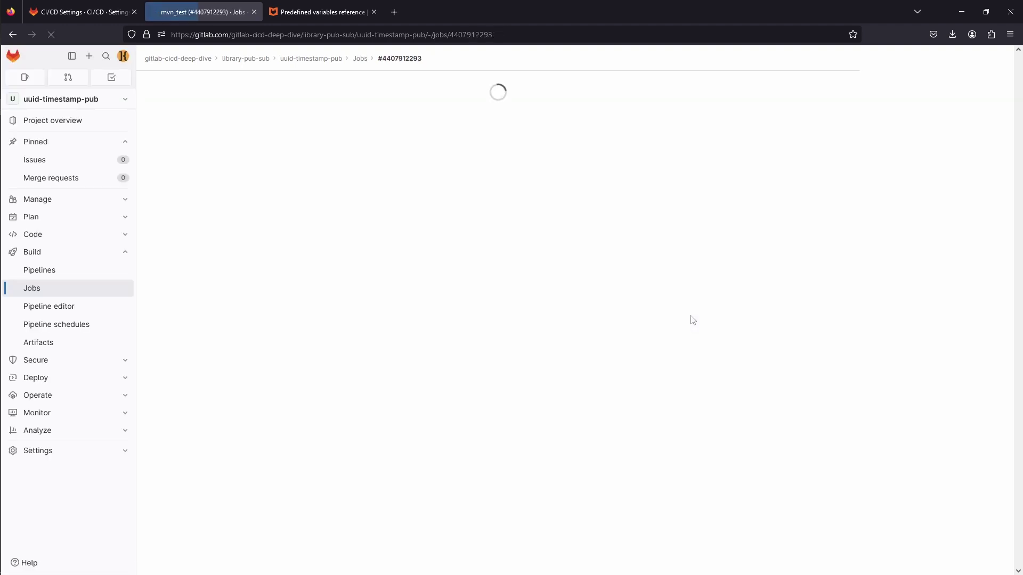
Step: Examine the new mvn_test log for the cache restore and any dependency downloads during the test run
scroll(569, 277, "up", 15)
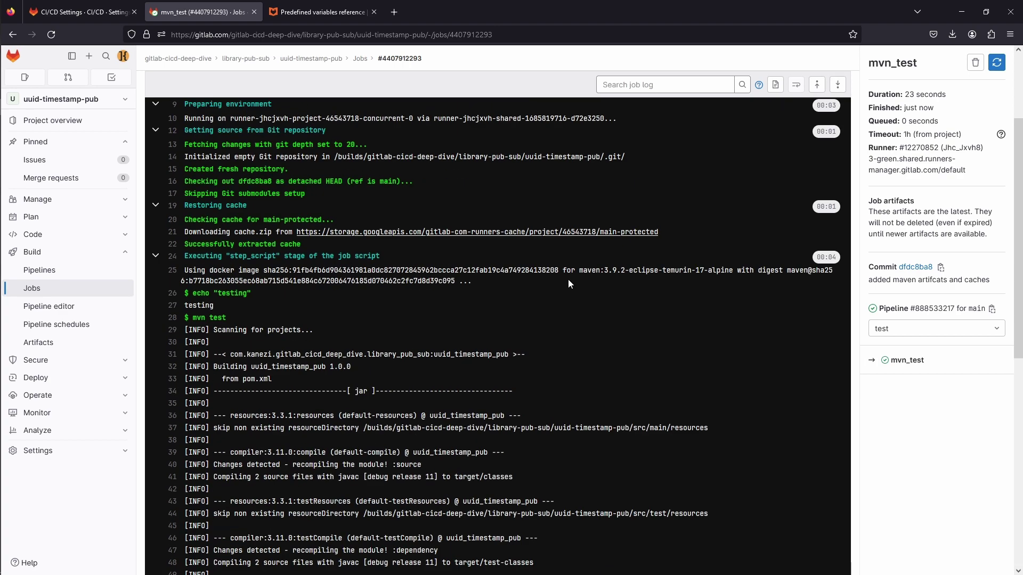
scroll(582, 229, "down", 8)
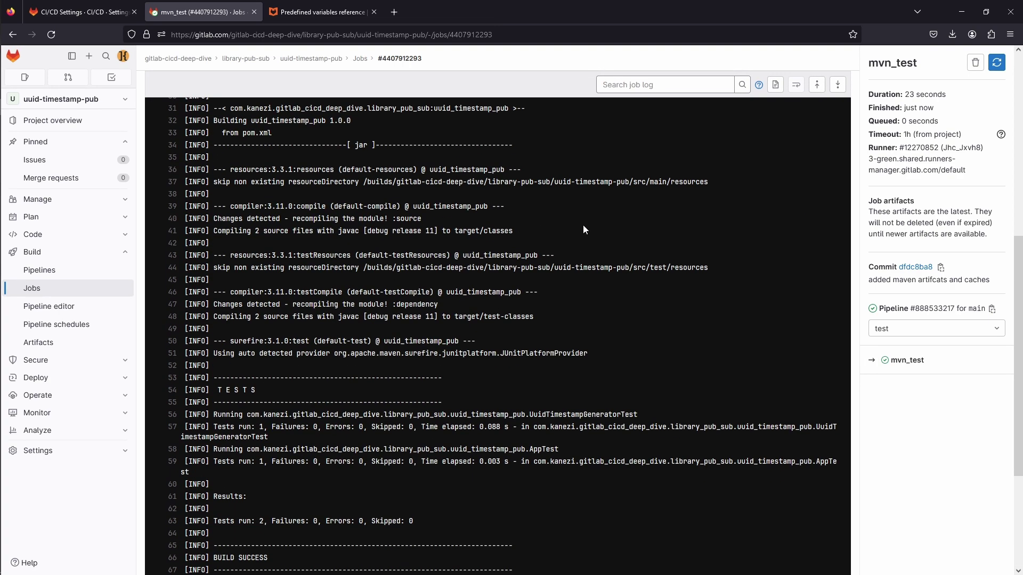
scroll(583, 226, "down", 5)
scroll(583, 238, "up", 12)
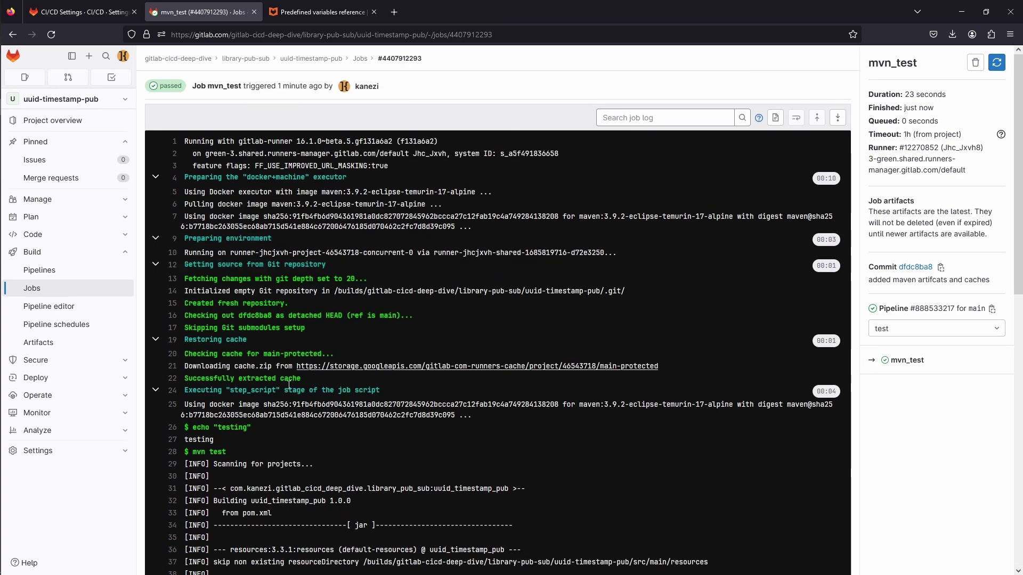
left_click_drag(188, 368, 269, 366)
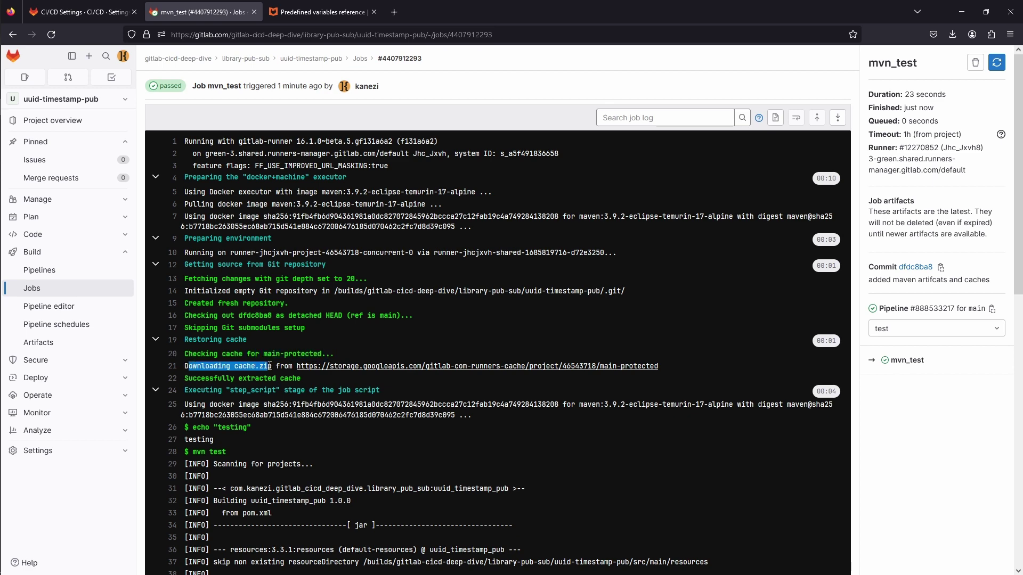
scroll(532, 379, "down", 6)
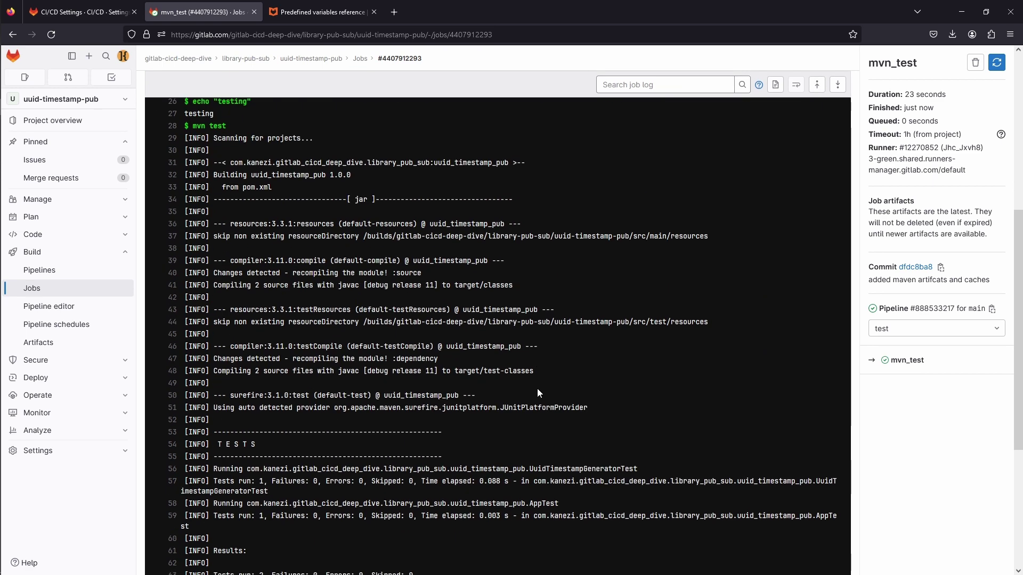
Step: Open the new pipeline's mvn_verify job in the build stage and examine how its log restores the cache
left_click(953, 326)
left_click(906, 371)
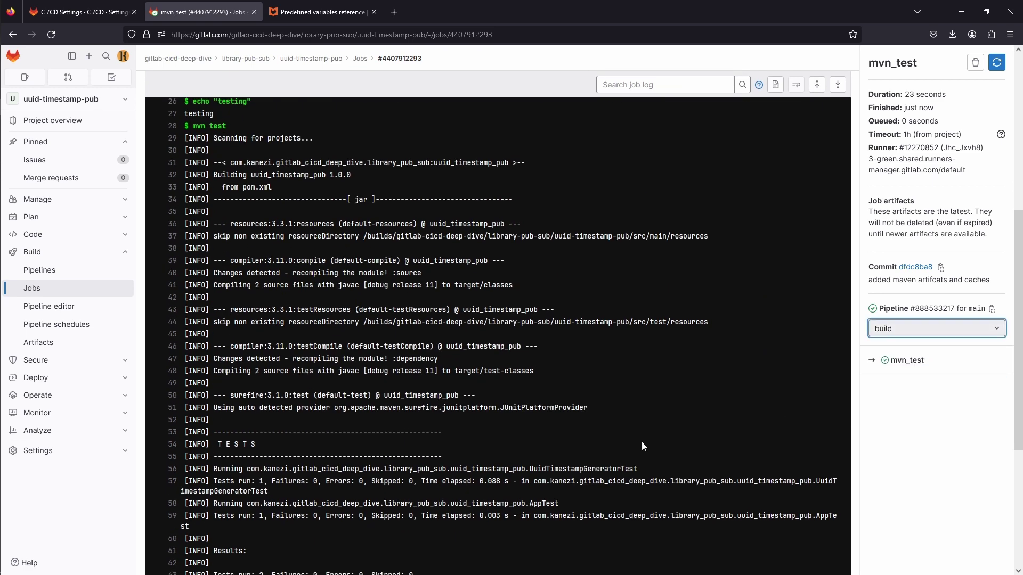
left_click(909, 360)
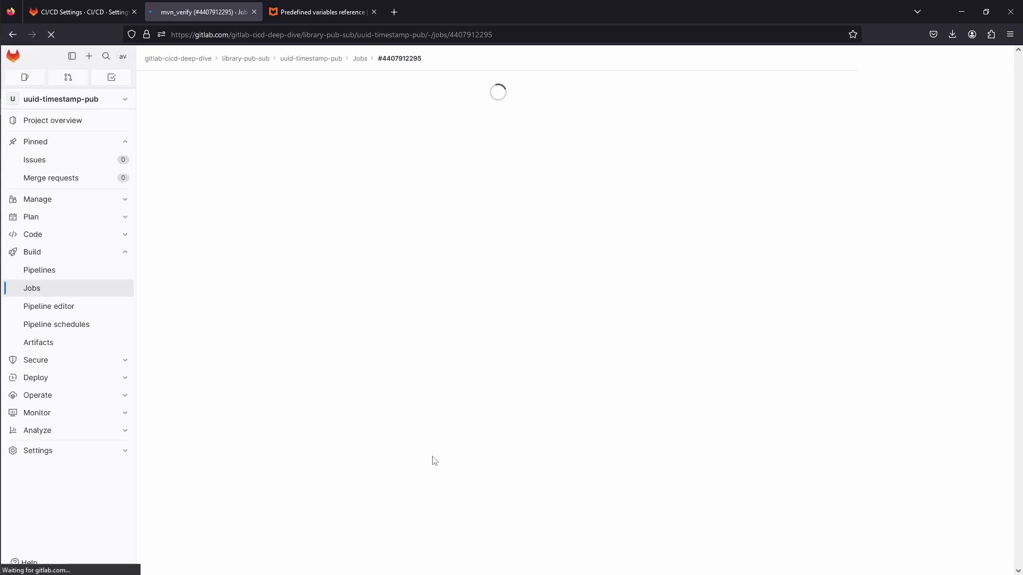
scroll(449, 324, "up", 10)
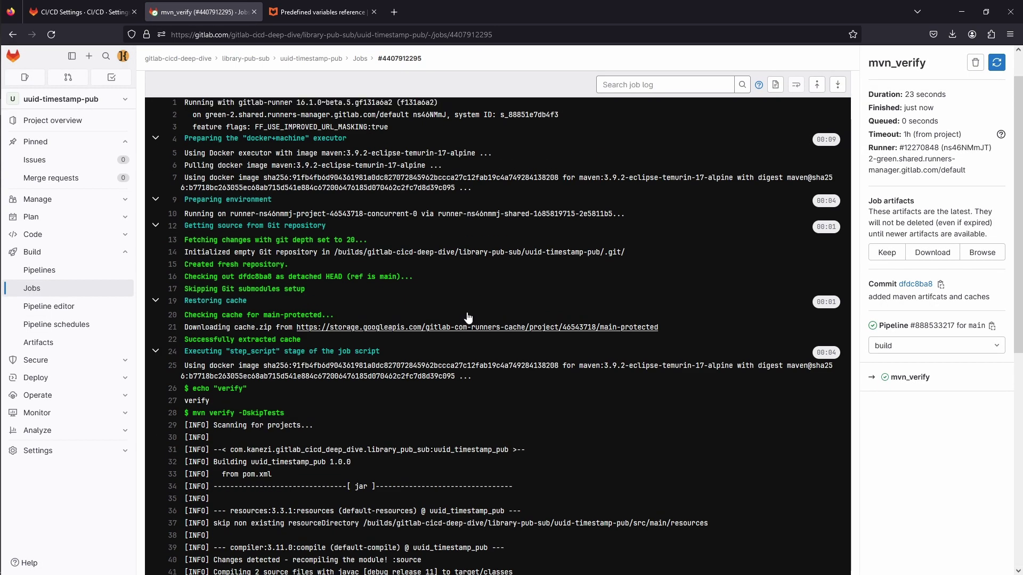
scroll(468, 315, "down", 8)
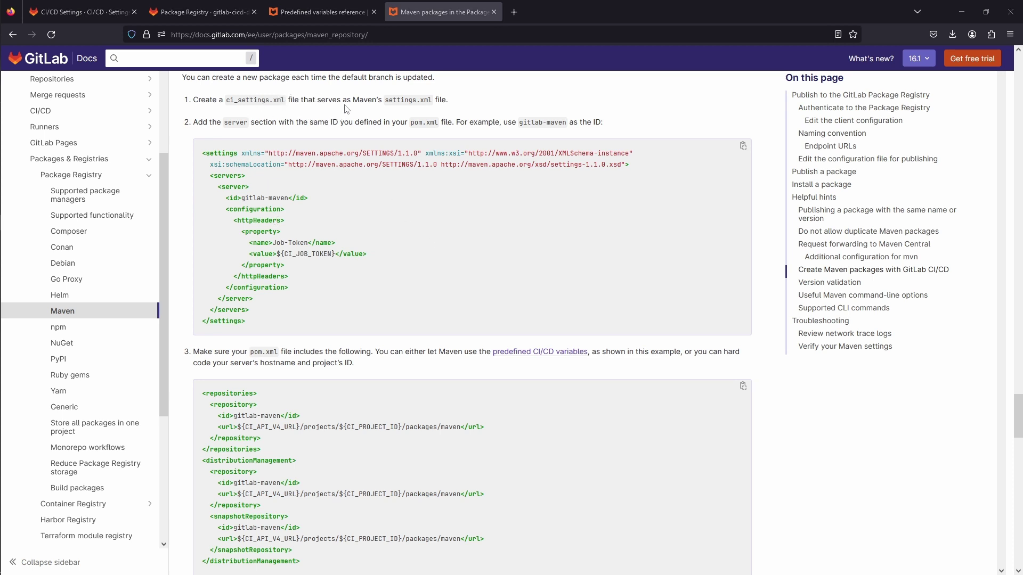
Step: Copy the ci_settings.xml settings block with the gitlab-maven server from the docs section on creating Maven packages with GitLab CI/CD
scroll(354, 314, "down", 1)
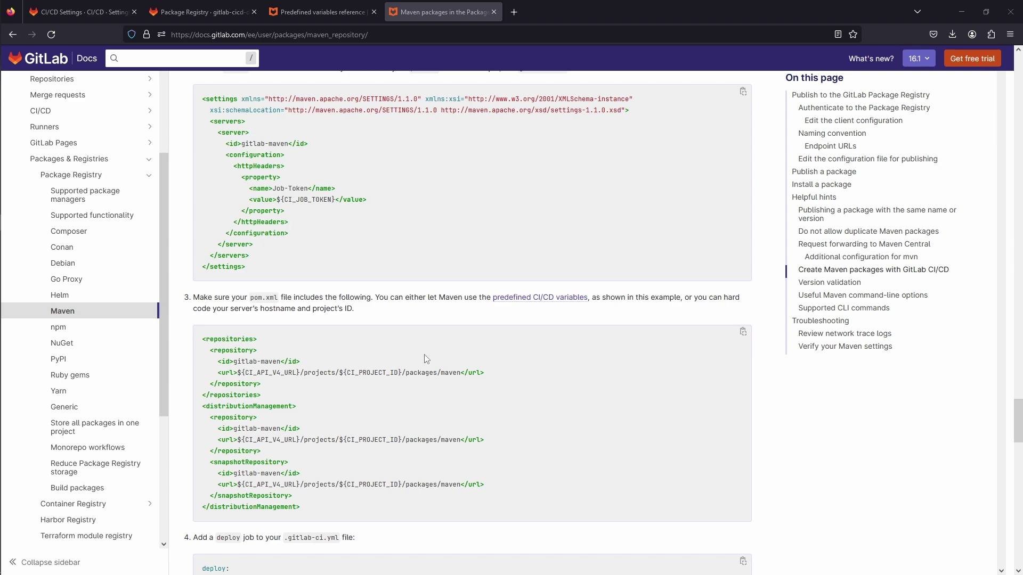
scroll(466, 317, "up", 2)
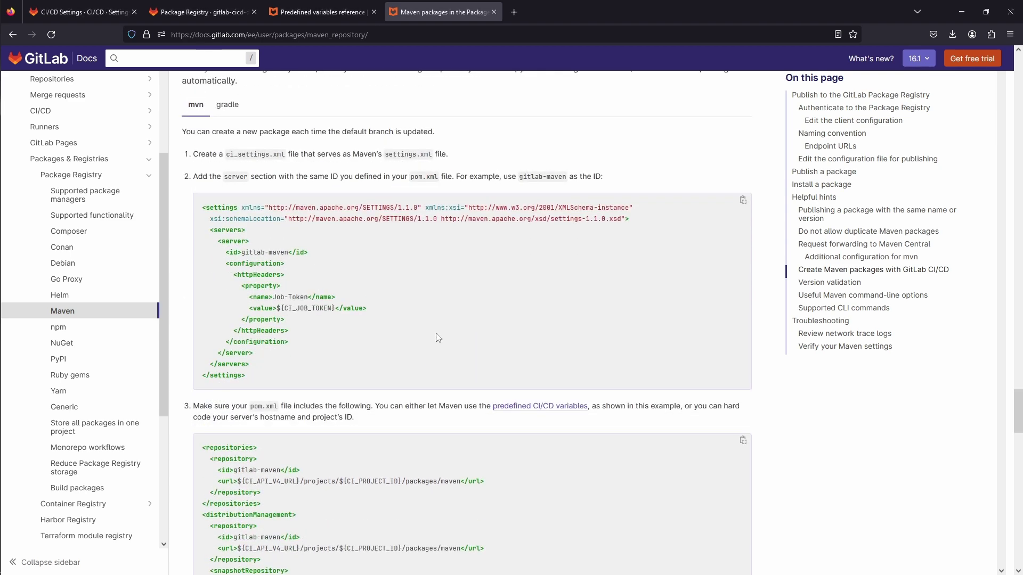
scroll(335, 298, "down", 1)
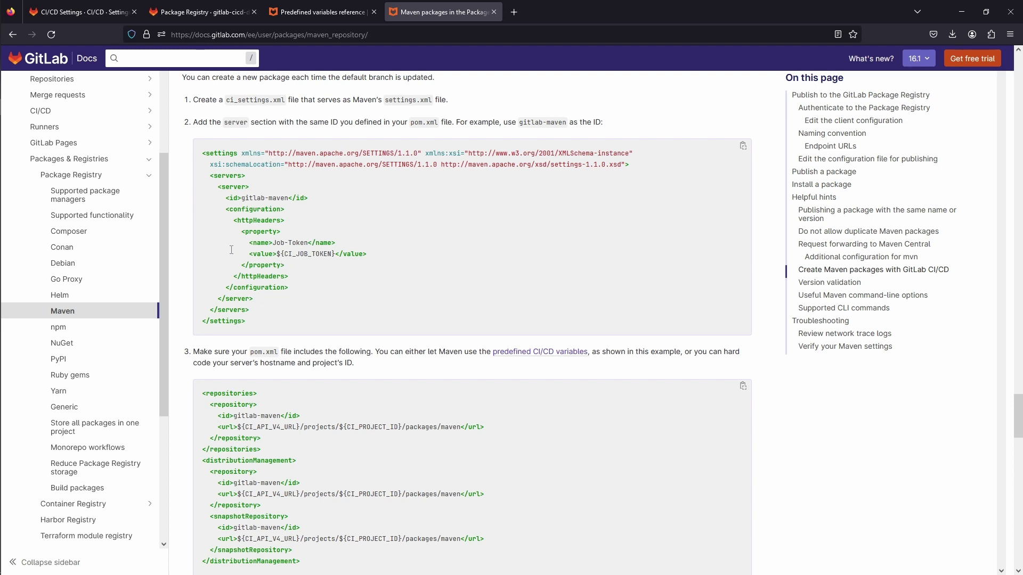
scroll(390, 288, "down", 2)
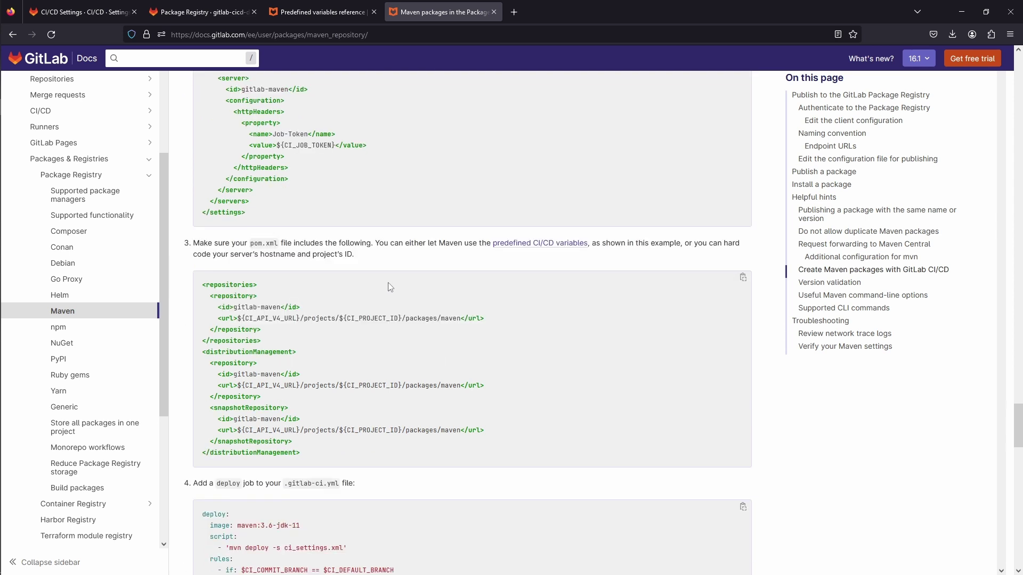
scroll(391, 288, "up", 3)
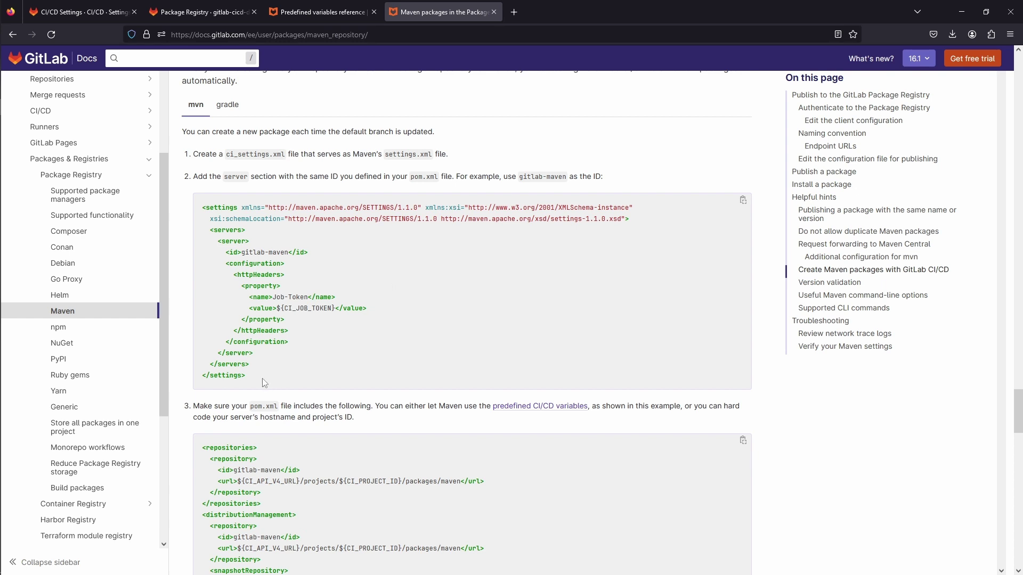
left_click_drag(264, 380, 195, 208)
key("ctrl+c")
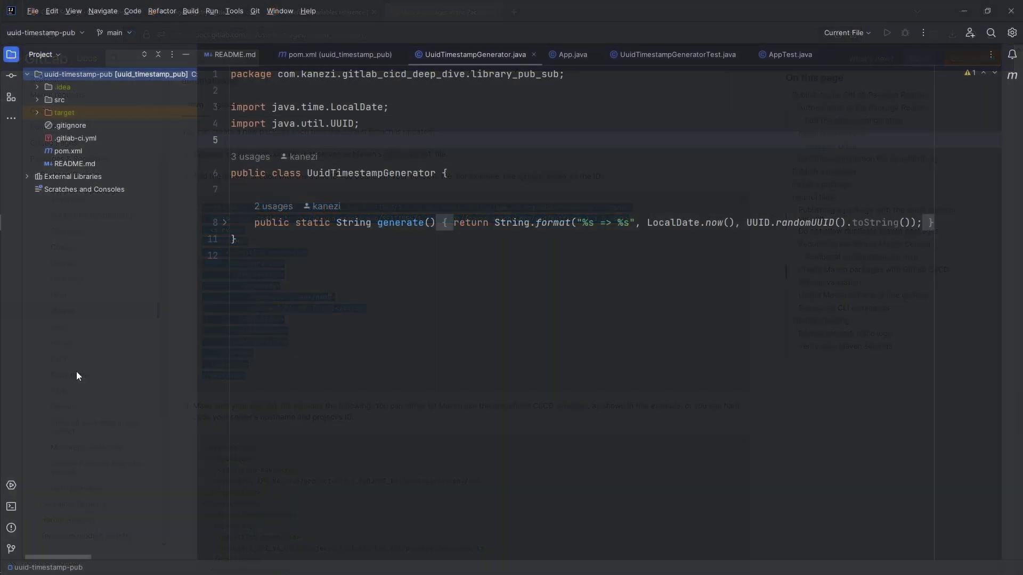
Step: Create a ci_settings.xml file in the uuid-timestamp-pub project root, paste the copied settings block into it and save
key("alt+Insert")
key("Down")
key("Down")
key("Return")
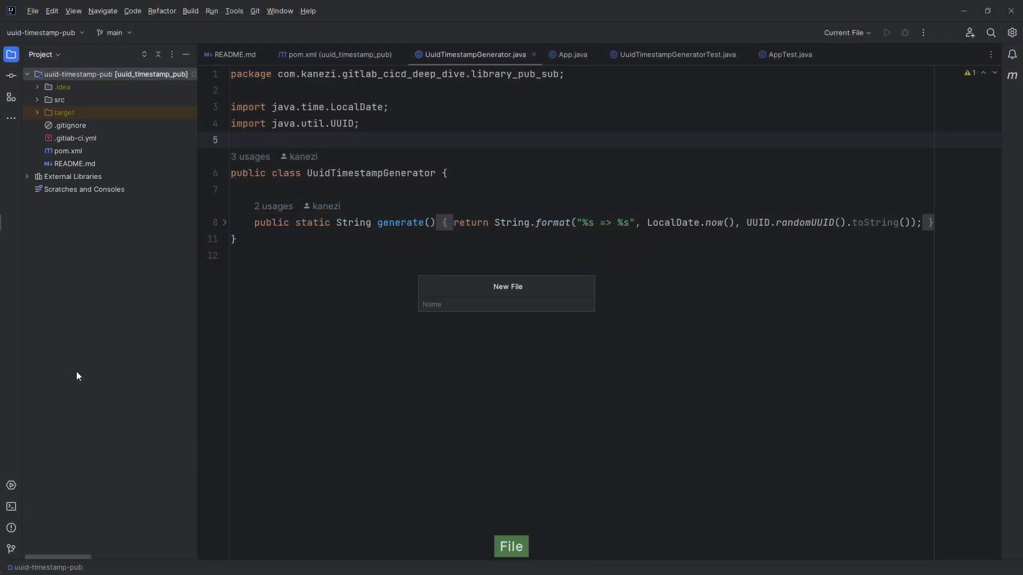
type("ci_settings.xml")
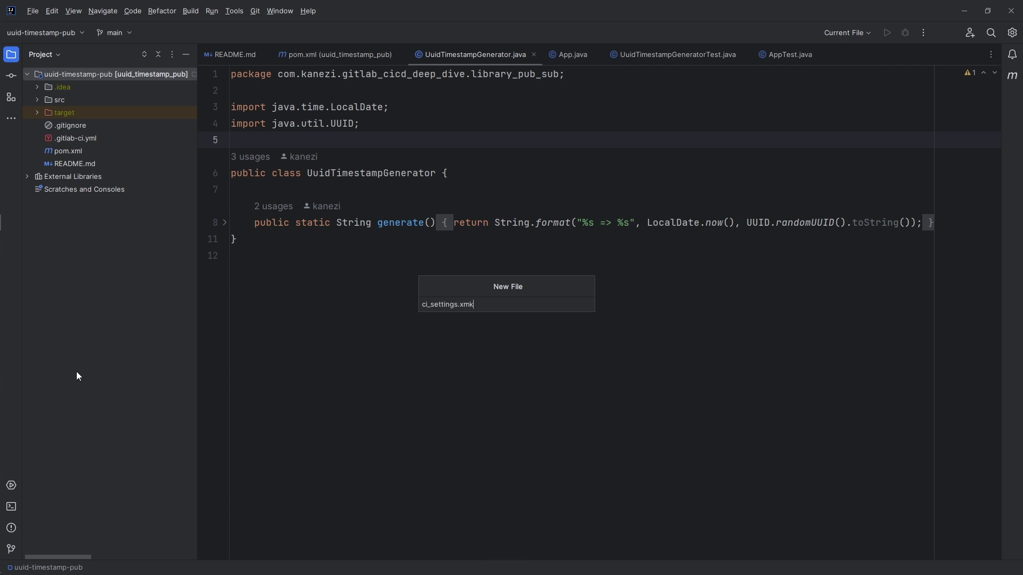
key("Return")
key("ctrl+v")
key("ctrl+s")
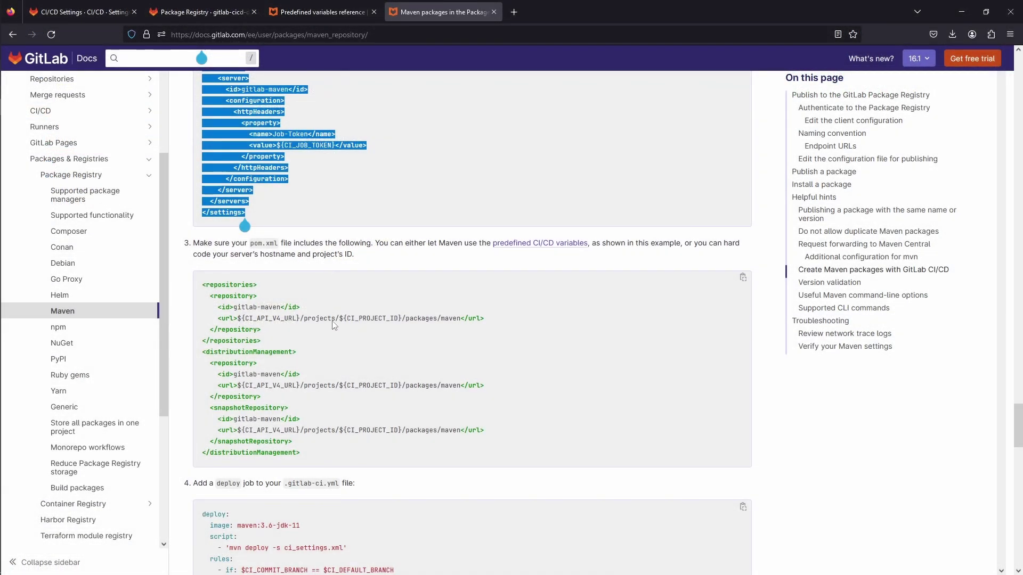
Step: Copy the docs' repositories and distributionManagement blocks for gitlab-maven into pom.xml between the dependencies and build sections, and save
left_click_drag(307, 460, 201, 283)
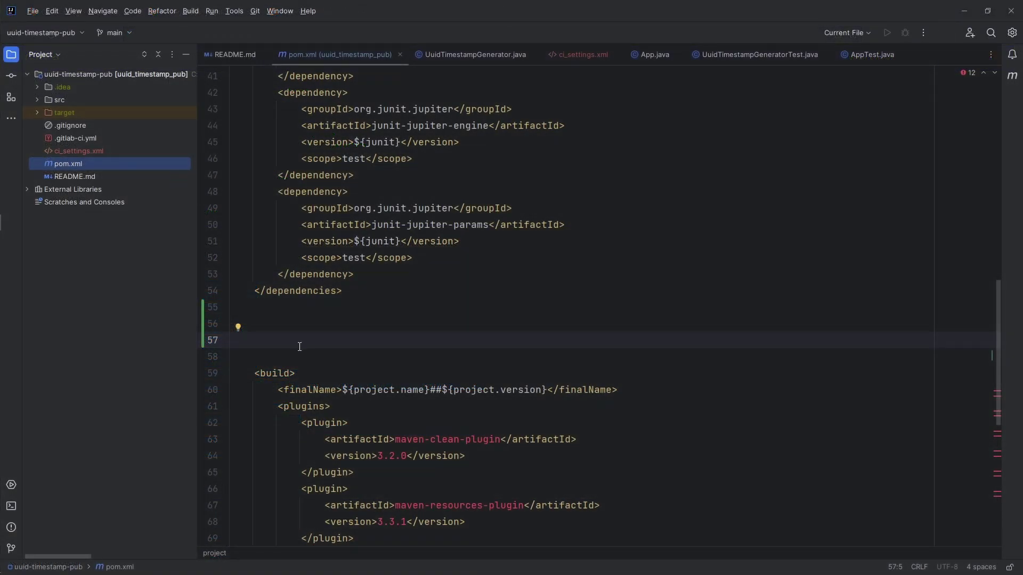
type("<repositories>     <repository>         <id>gitlab-maven</id>         <url>${CI_API_V4_URL}/projects/${CI_PROJECT_ID}/packages/maven</url>     </repository> </repositories> <distributionManagement>     <repository>         <id>gitlab-maven</id>         <url>${CI_API_V4_URL}/projects/${CI_PROJECT_ID}/packages/maven</url>     </repository>     <snapshotRepository>         <id>gitlab-maven</id>         <url>${CI_API_V4_URL}/projects/${CI_PROJECT_ID}/packages/maven</url>     </snapshotRepository> </distributionManagement>")
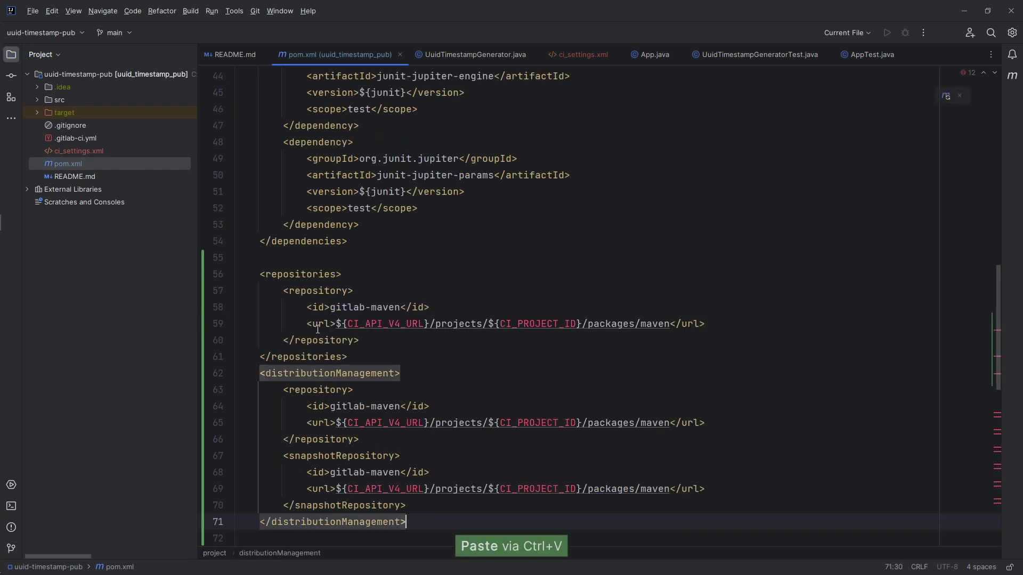
key("ctrl+s")
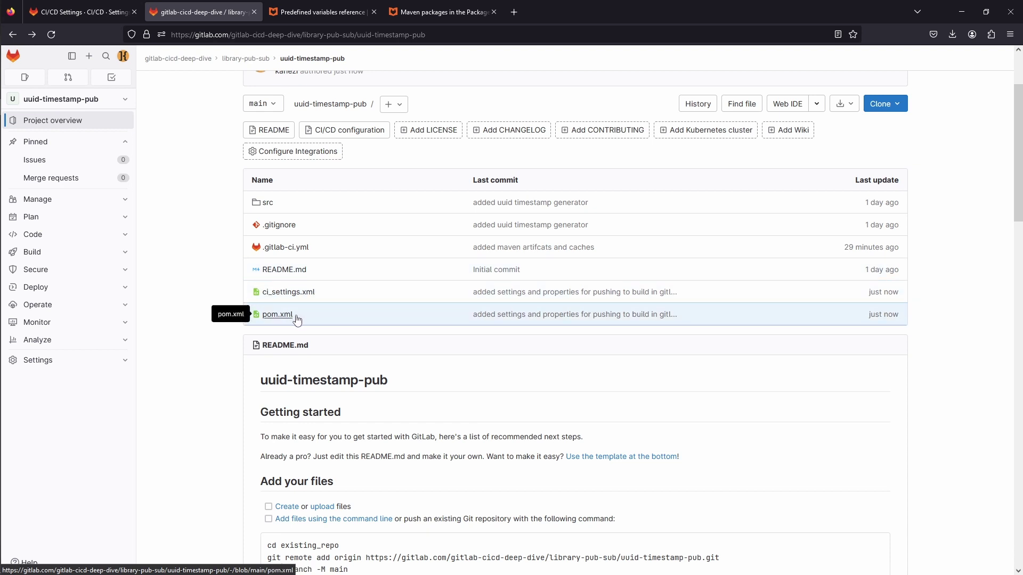
Step: Open the GitLab repository's .gitlab-ci.yml in the pipeline editor and add a deploy stage after build
left_click(294, 251)
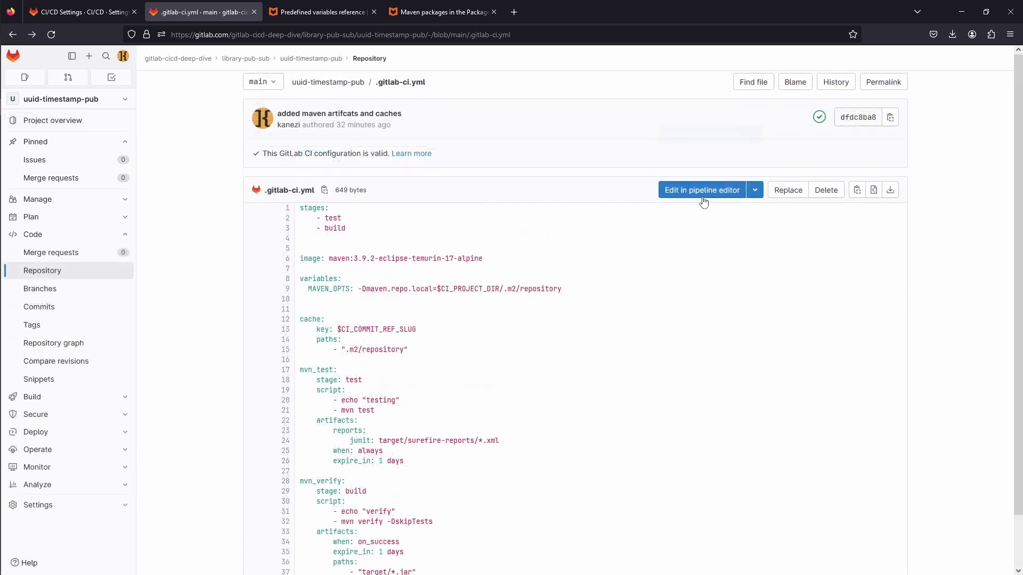
left_click(702, 190)
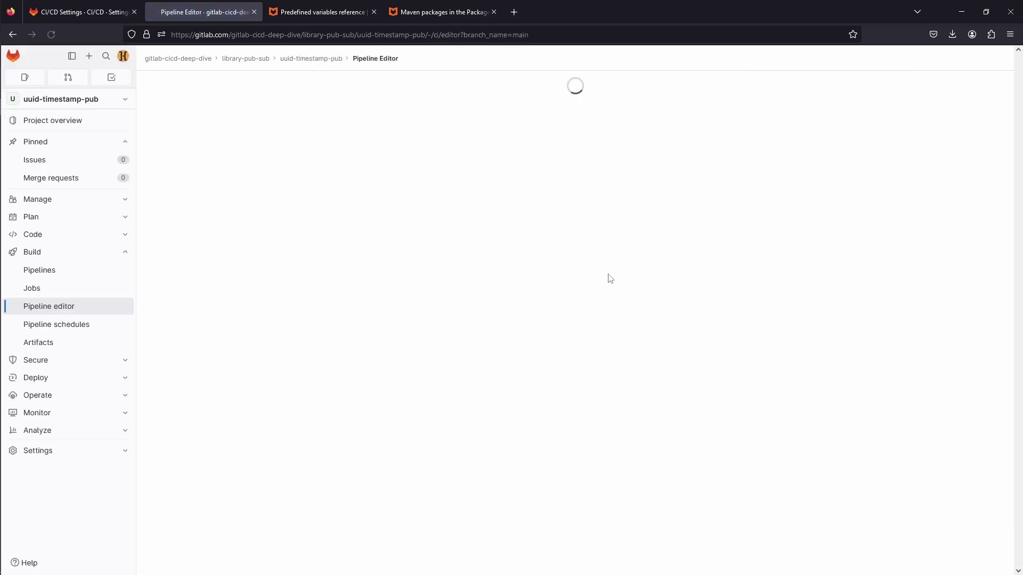
left_click(313, 255)
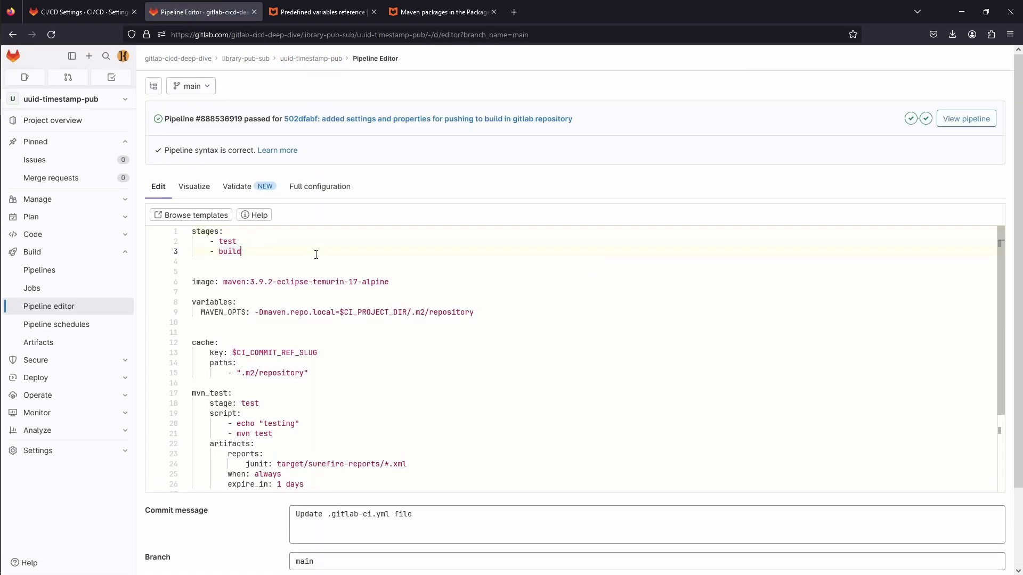
key("Return")
type("- de")
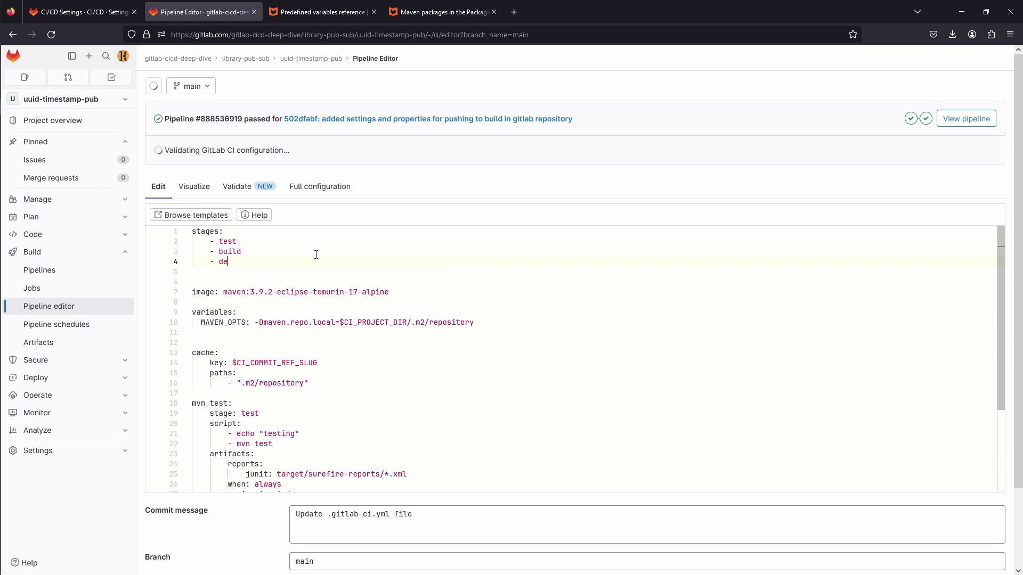
type("ploy")
Step: Add a deploy_to_gitlab_package_repository job at the end of the file and assign it to the deploy stage
key("ctrl+End")
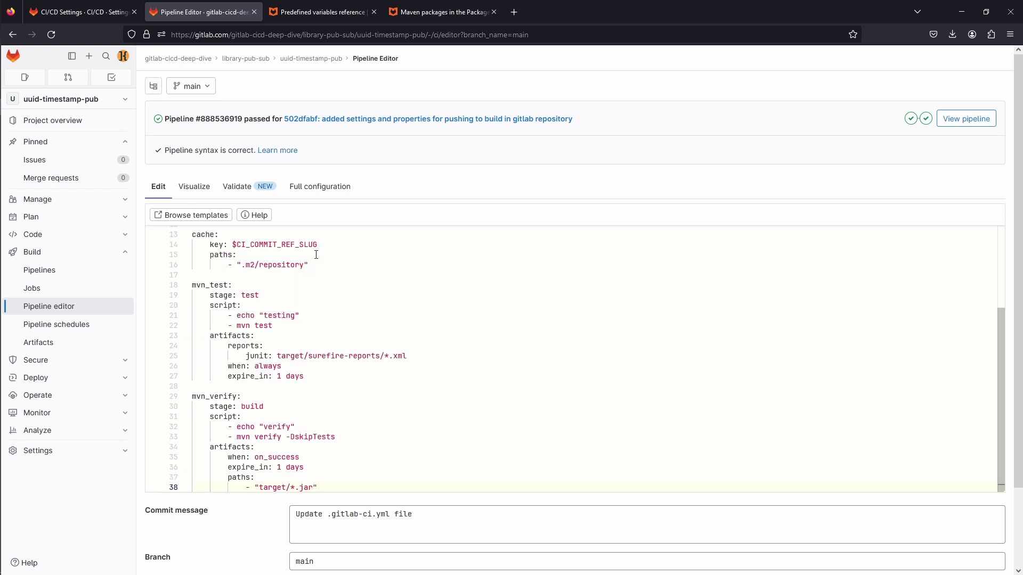
key("Return")
key("Return")
key("Return")
key("Return")
key("shift+Home")
key("BackSpace")
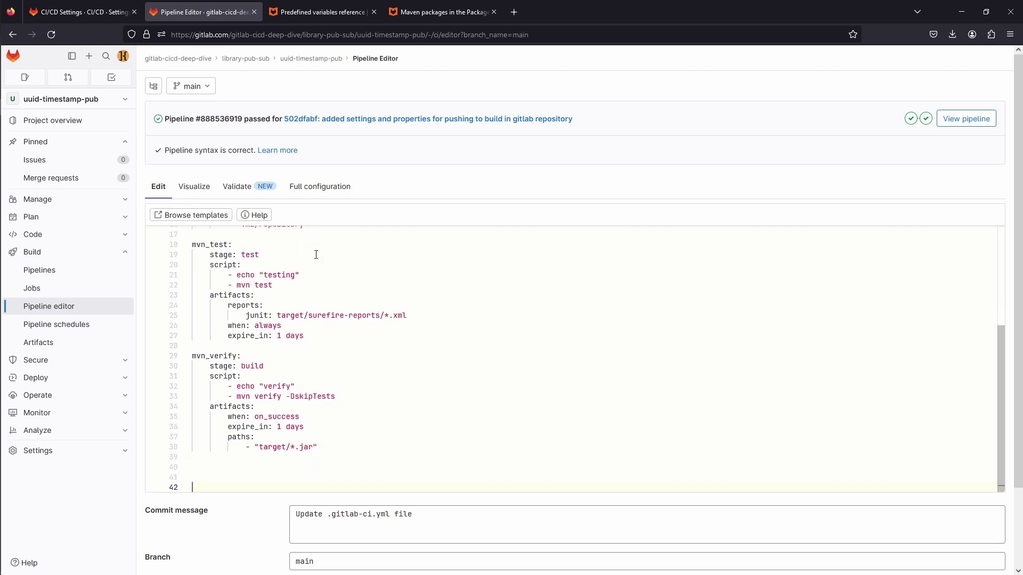
type("deploy_to_gitlab_package_repository")
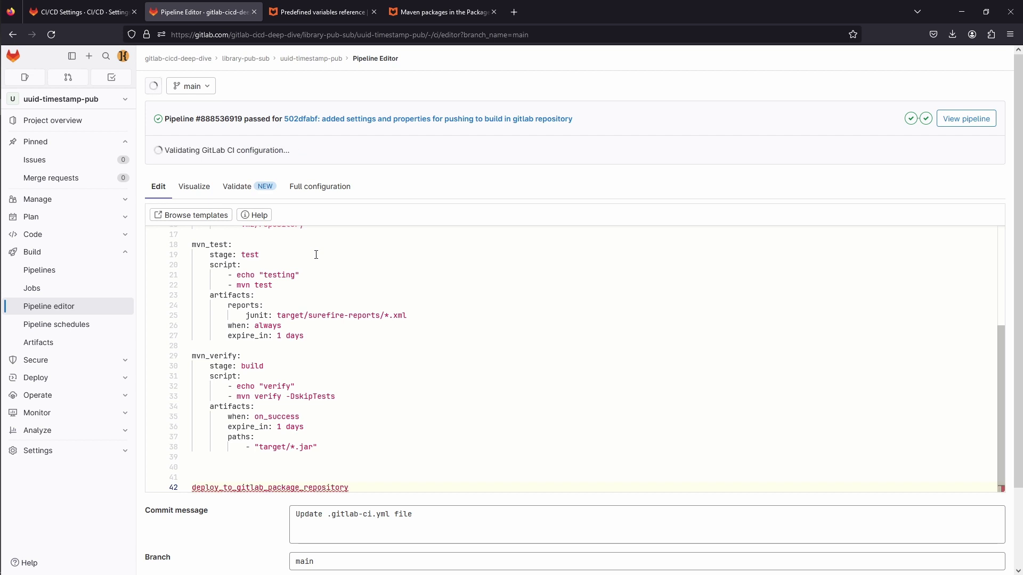
type(":")
key("Return")
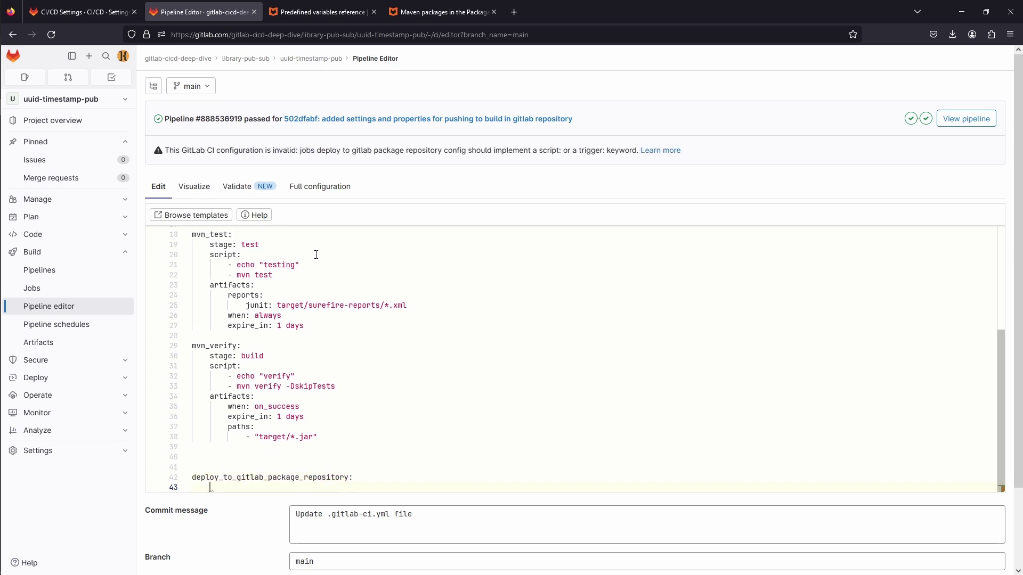
type("st")
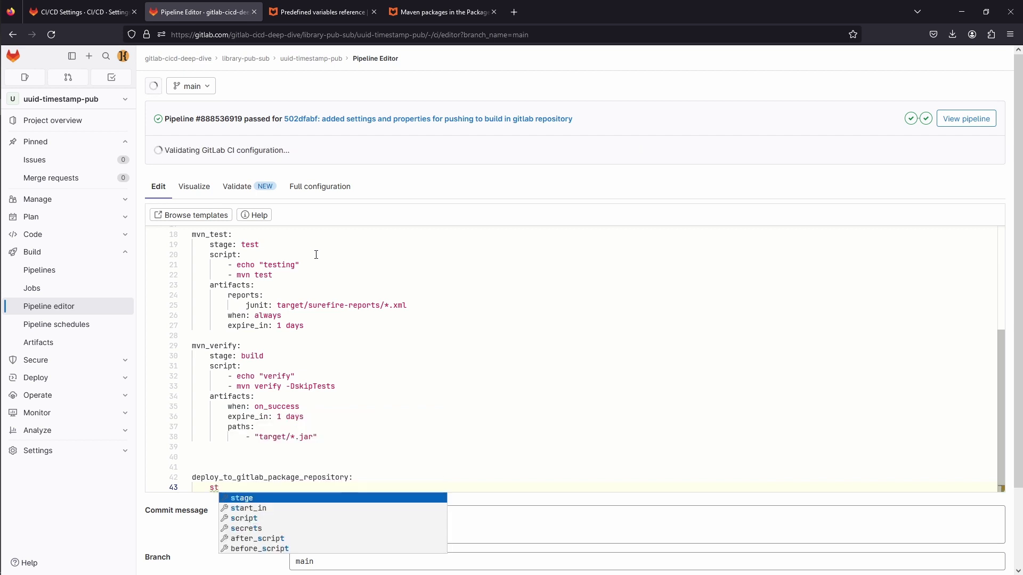
key("Return")
type("deploy")
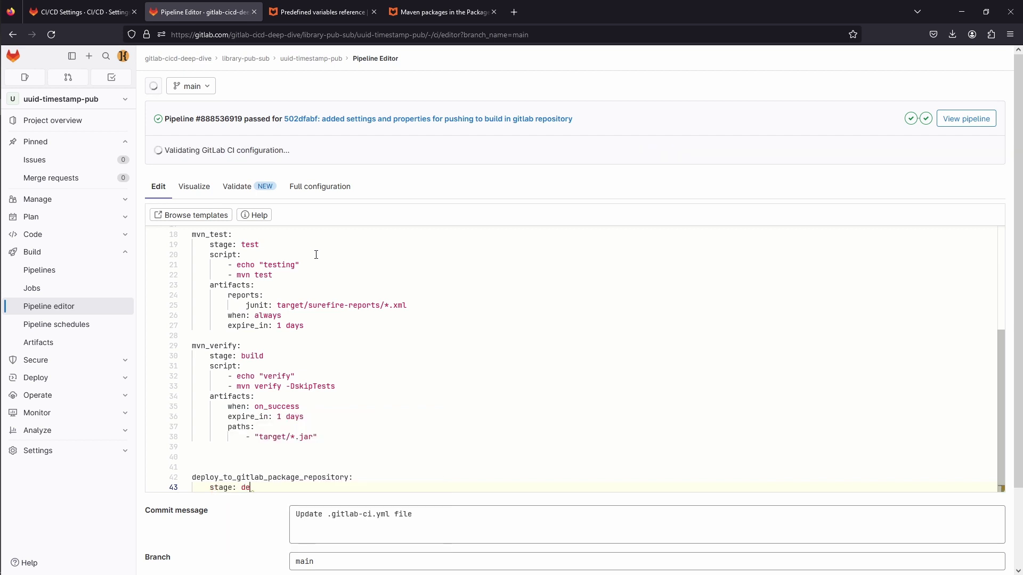
Step: Give the deploy job a script section that runs mvn deploy -s ci_settings.xml
key("Return")
key("Return")
key("Return")
key("Return")
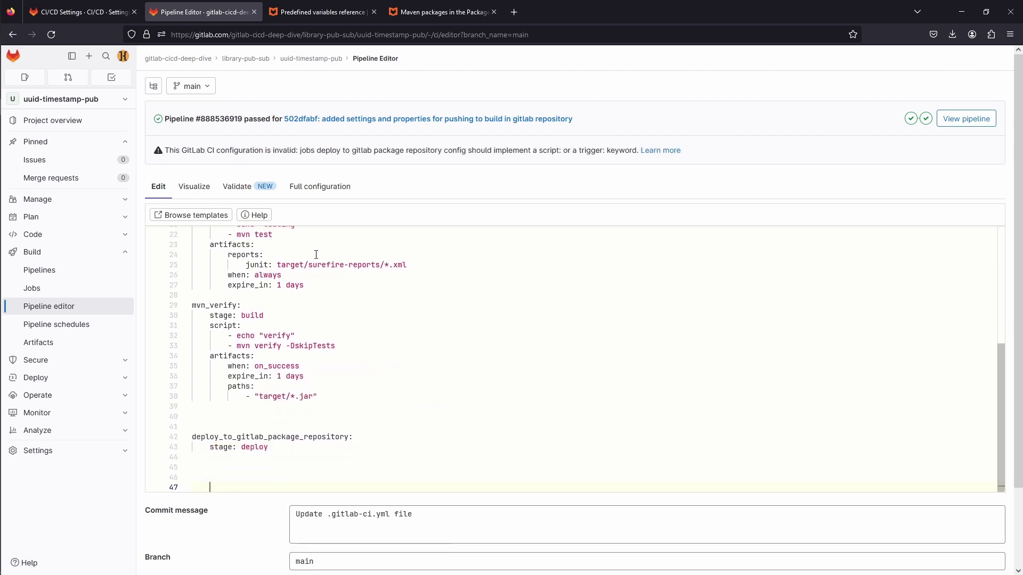
key("Up")
key("Up")
key("Up")
key("Up")
key("Down")
type("script")
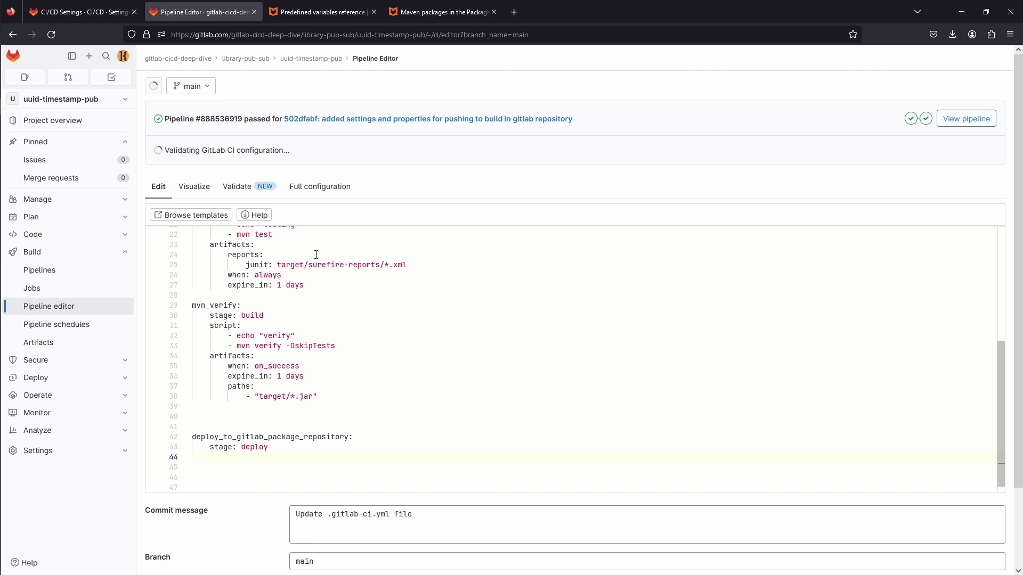
type(":")
key("Return")
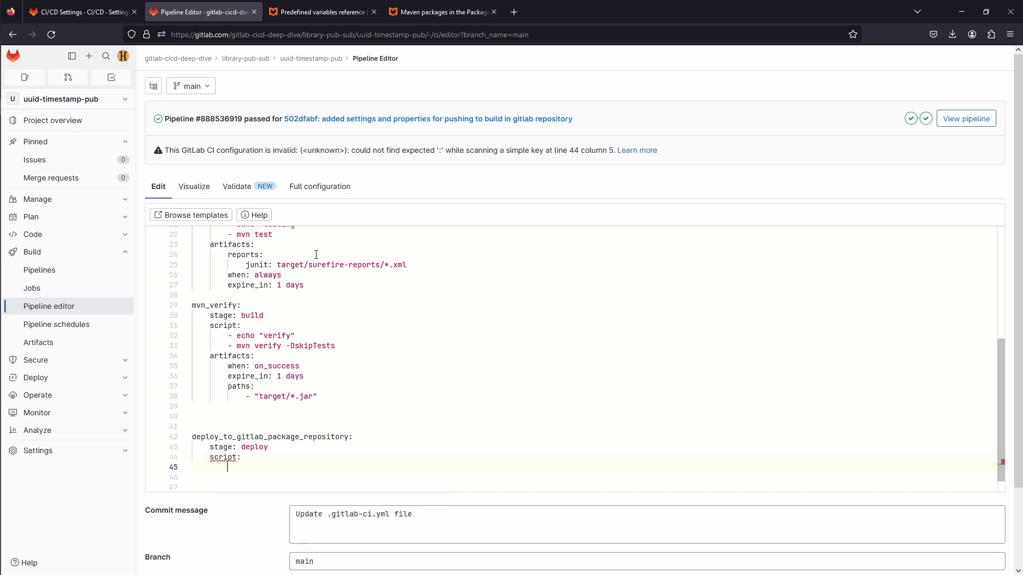
type("- ")
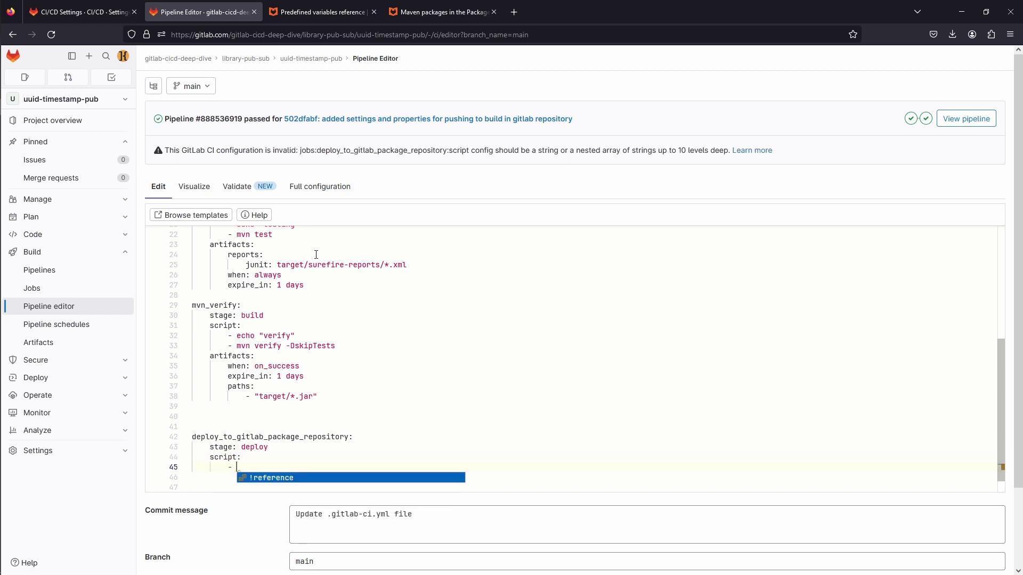
type("mvn")
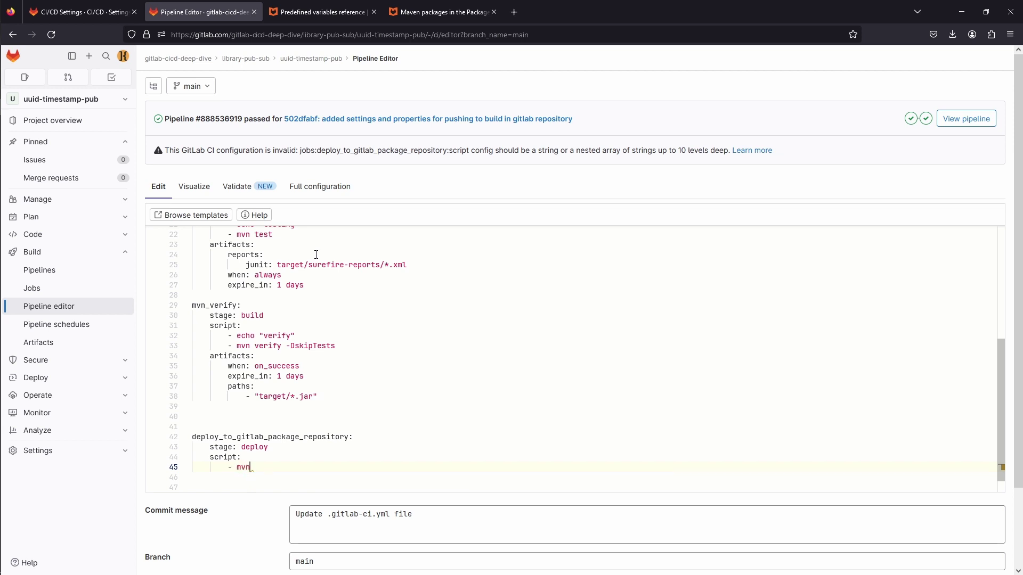
type(" depl")
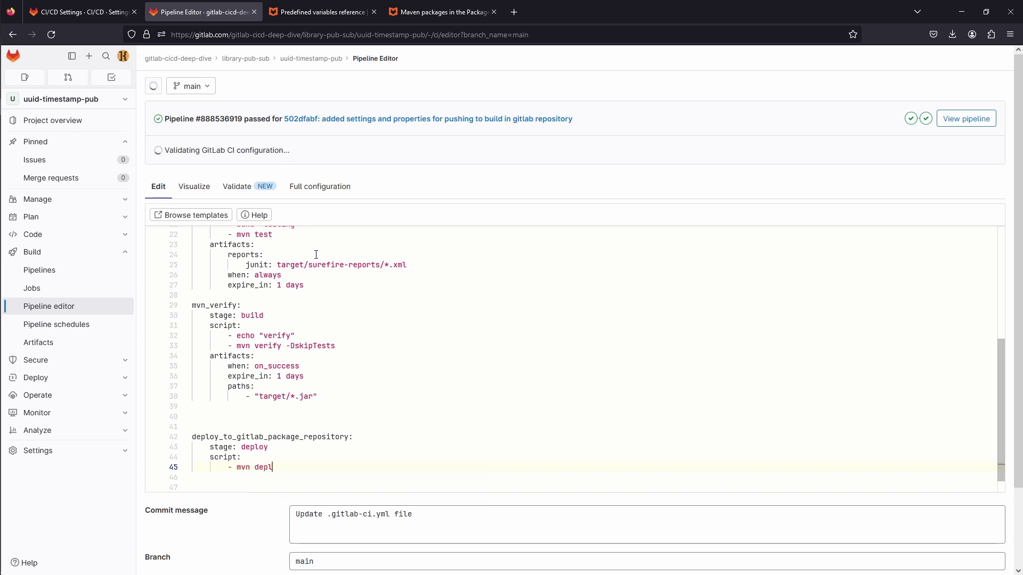
type("oy -s")
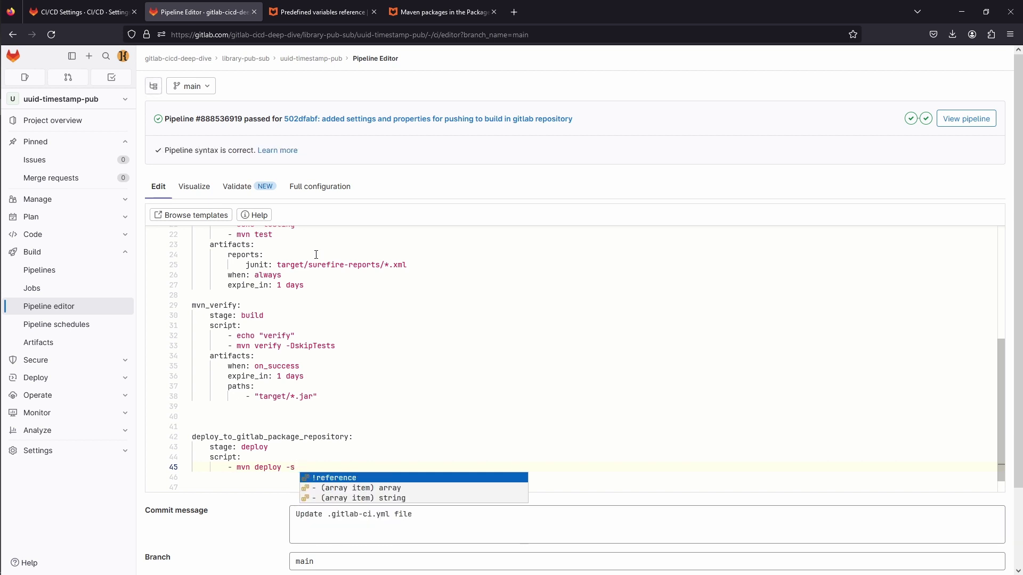
type(" ci_")
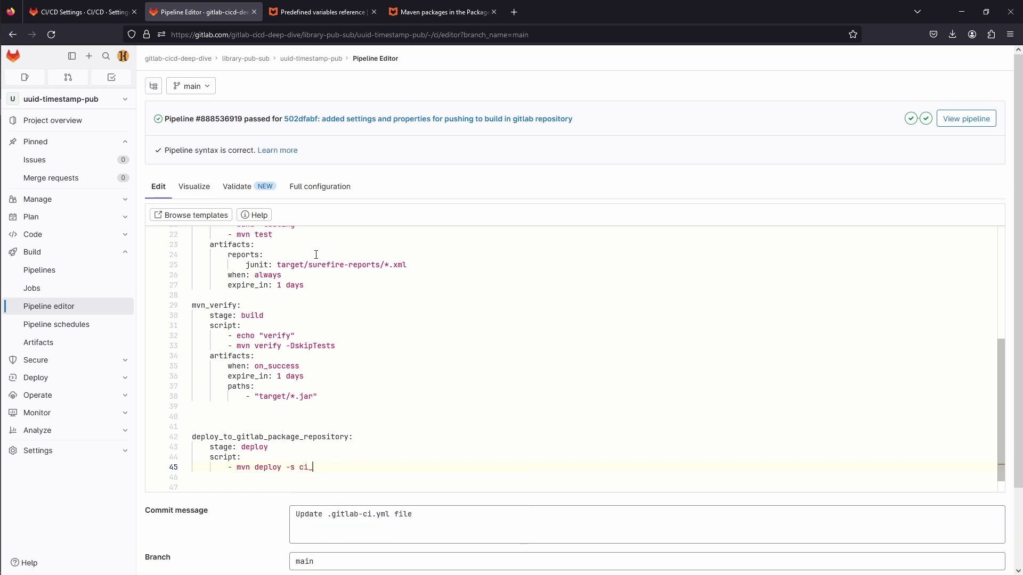
type("settings.xm")
type("l")
key("Return")
key("BackSpace")
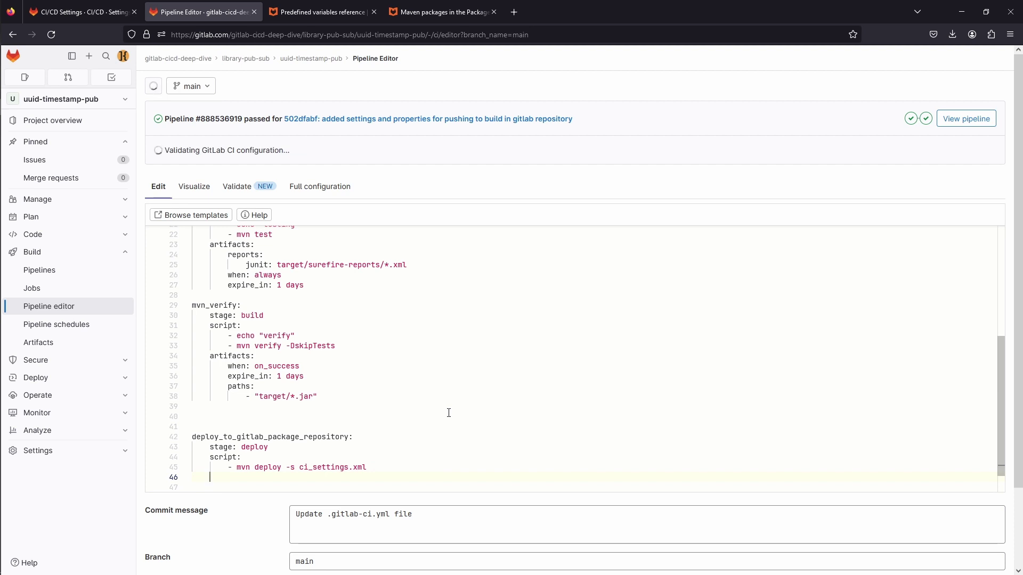
Step: Restrict the deploy job with an only: variables condition of $CI_COMMIT_BRANCH == $CI_DEFAULT_BRANCH
type("on")
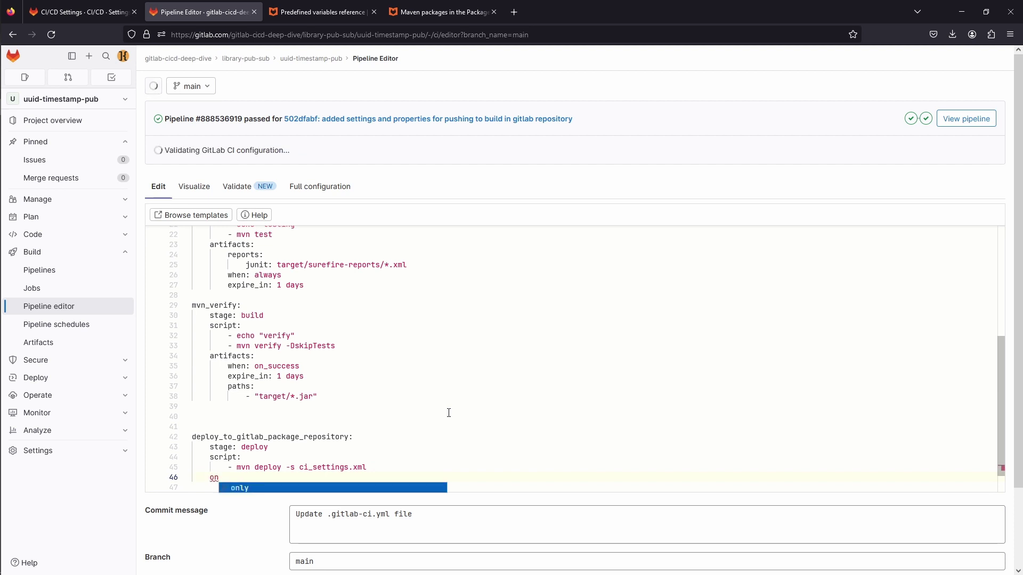
type("ly:")
key("Return")
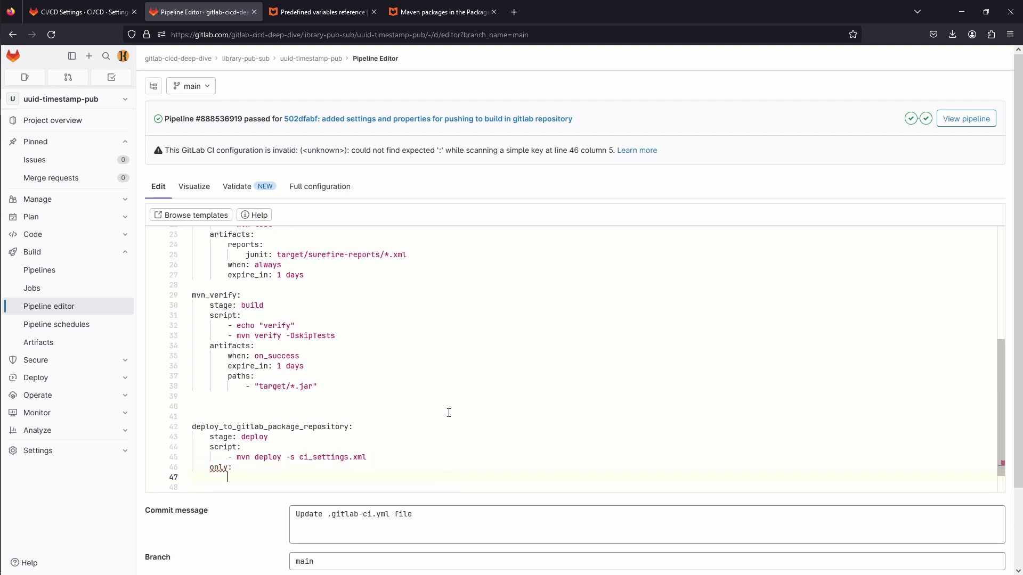
type("va")
key("Return")
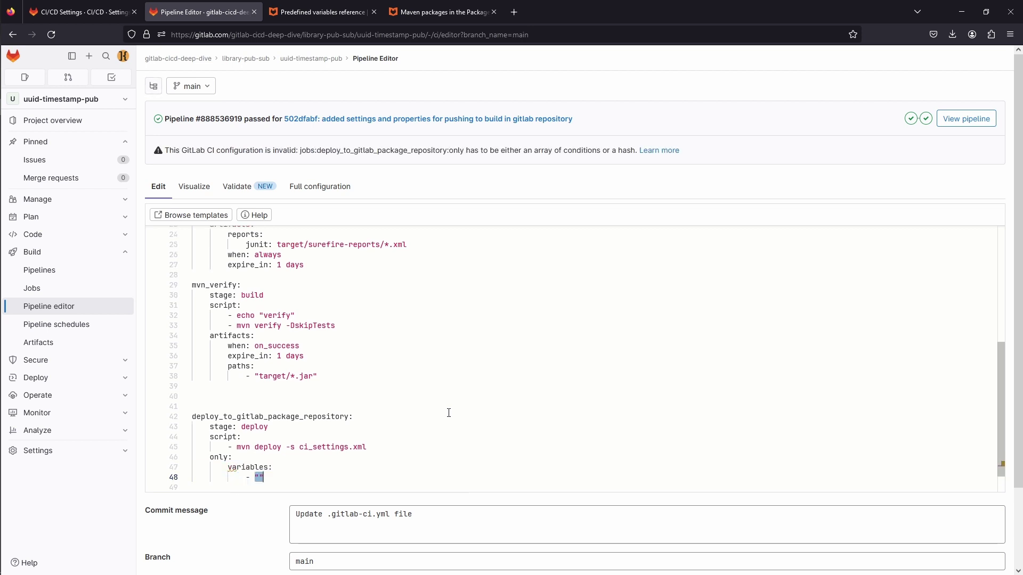
type("$CI_COMMIT_BRANCH == $CI_DEFAULT_BRANCH")
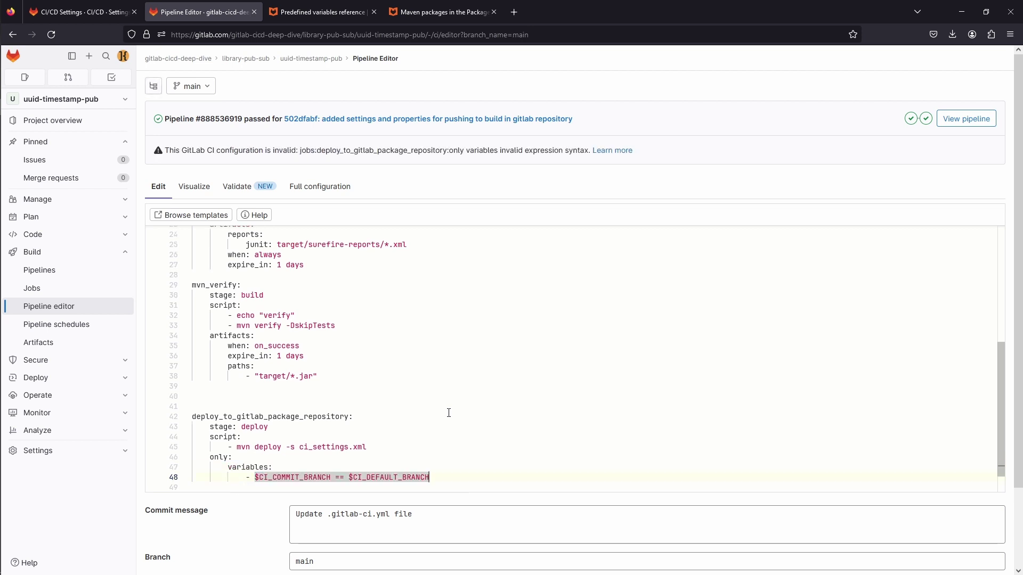
double_click(407, 476)
left_click(452, 479)
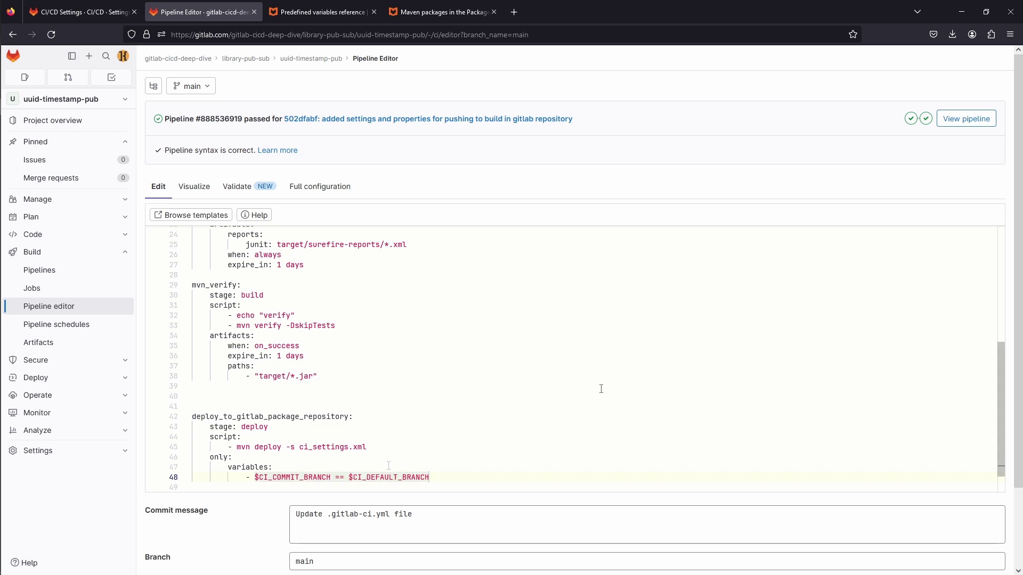
Step: Insert a workflow section at the very top of .gitlab-ci.yml, above the stages list
left_click(592, 439)
key("ctrl+Home")
key("Return")
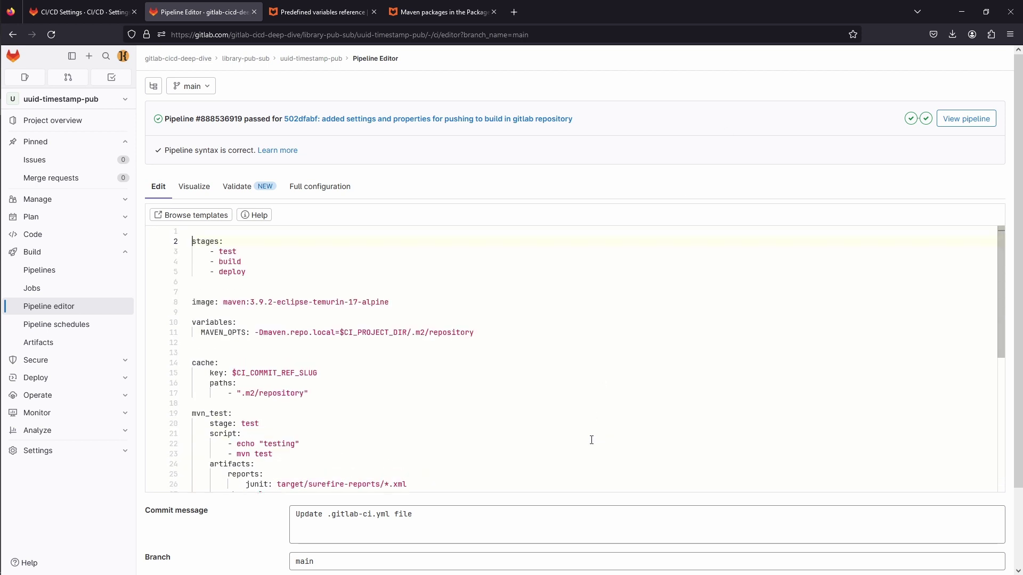
key("Return")
key("Up")
key("Up")
type("work")
key("Return")
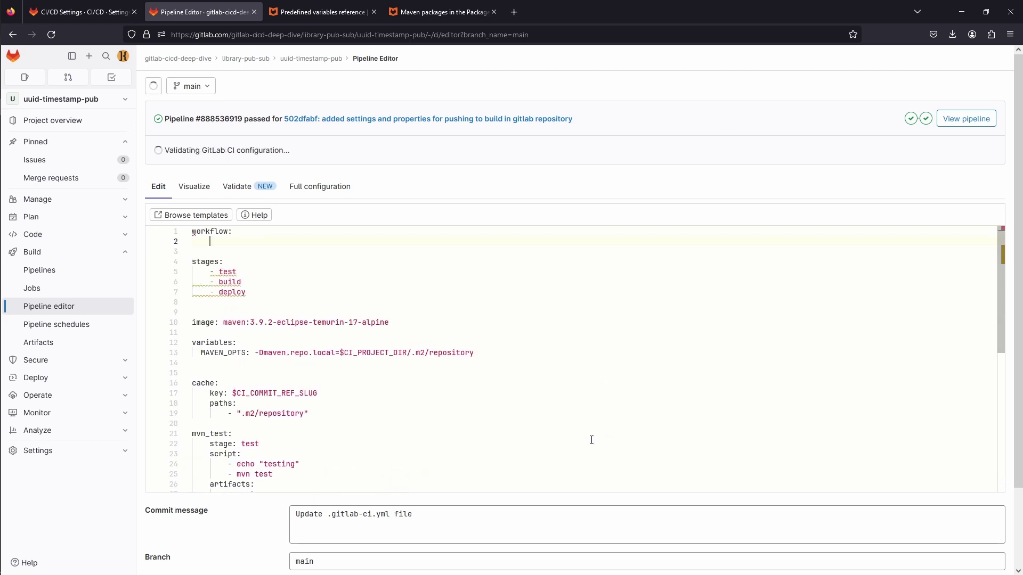
Step: Give the workflow an exists rule for pom.xml and commit to main with the message "added pipeline deploy to gitlab package repository"
type("ru")
key("Return")
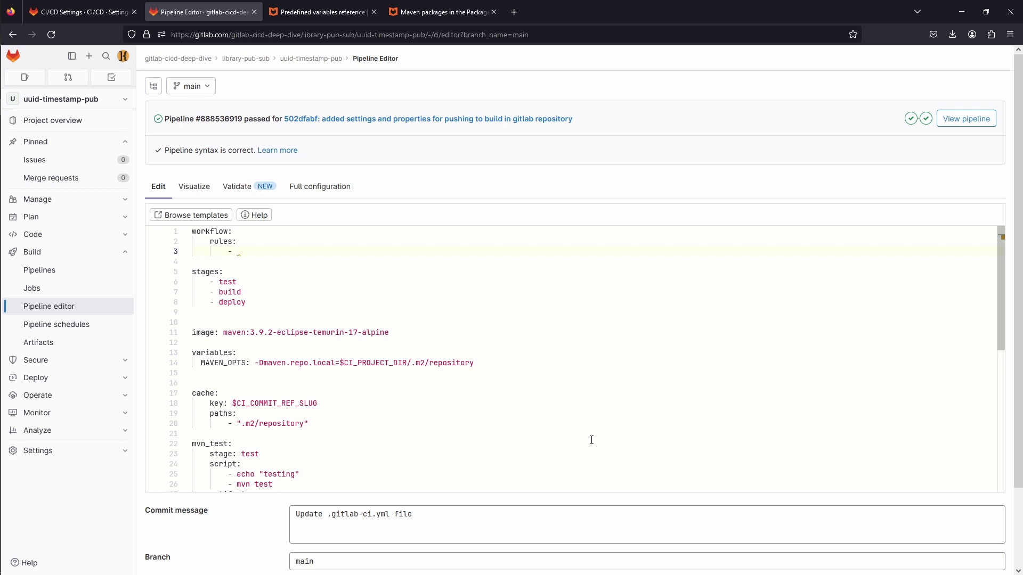
type("ex")
key("Return")
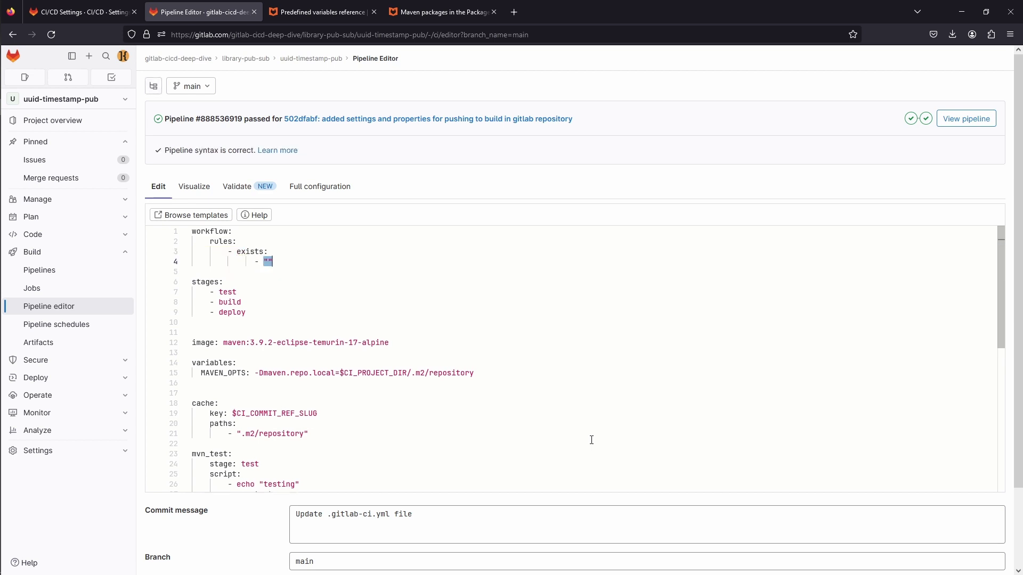
type("pom")
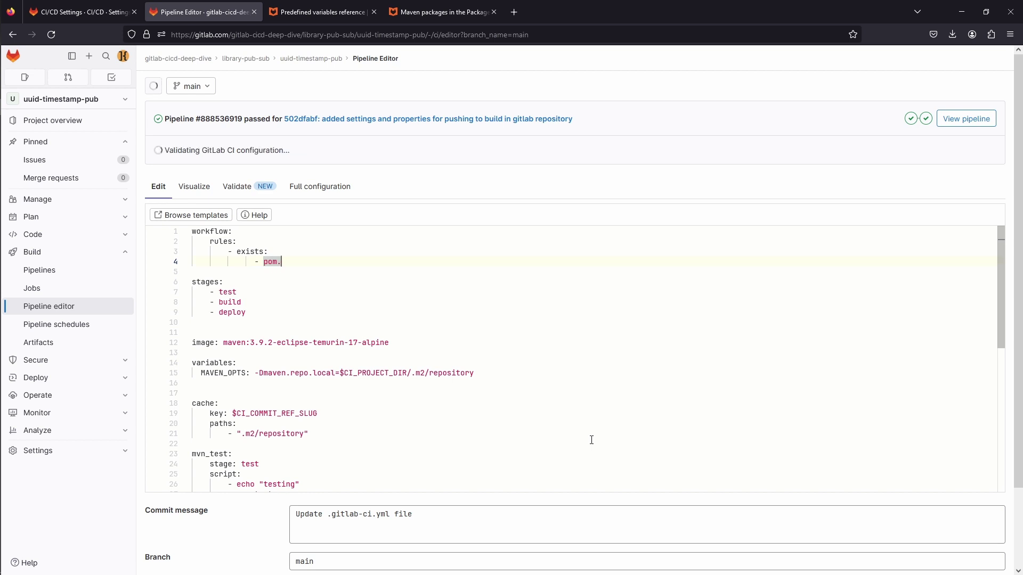
type(".xml")
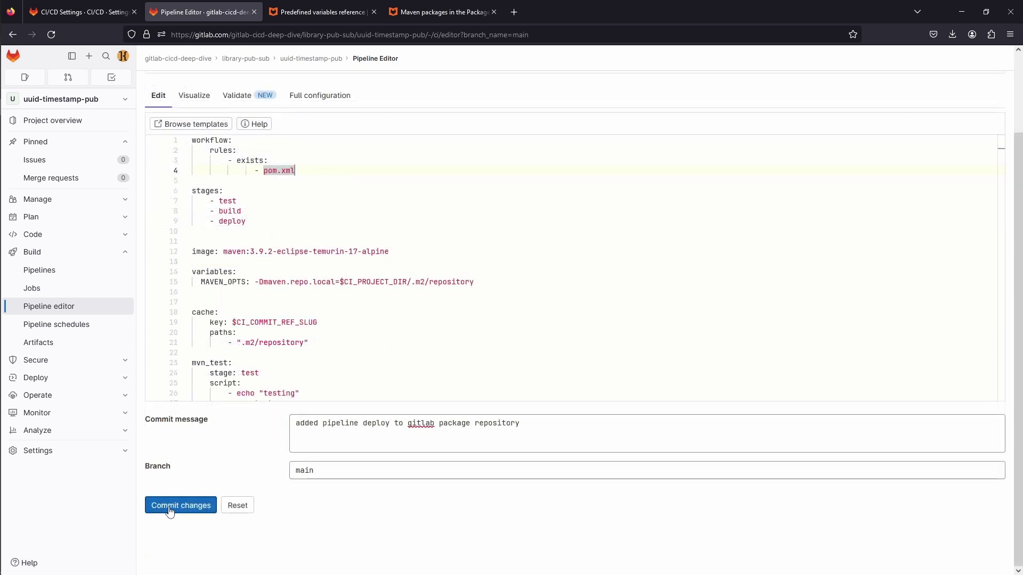
left_click(170, 505)
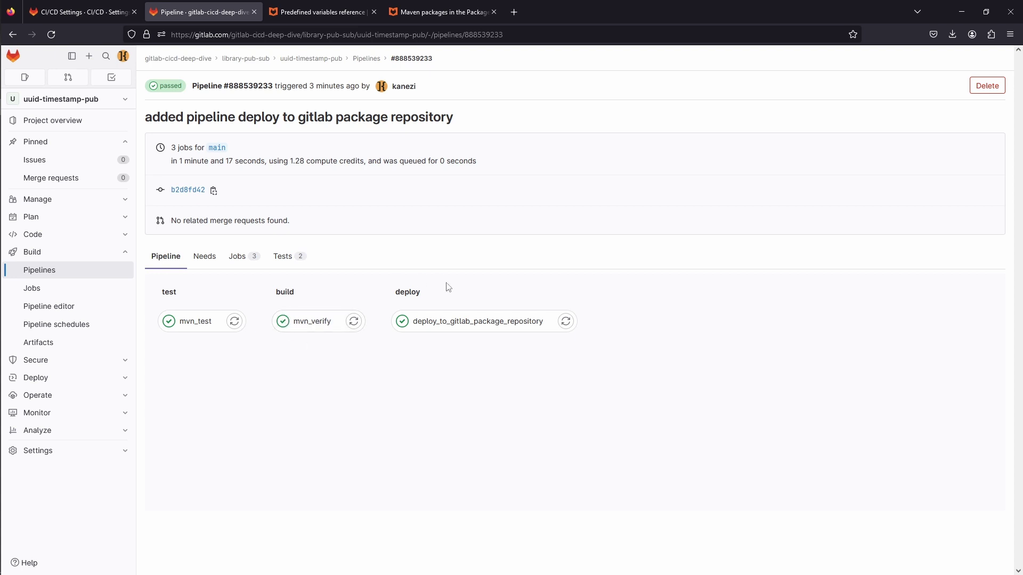
Step: Open the log of the deploy_to_gitlab_package_repository job and review its uploads to gitlab-maven
left_click(457, 331)
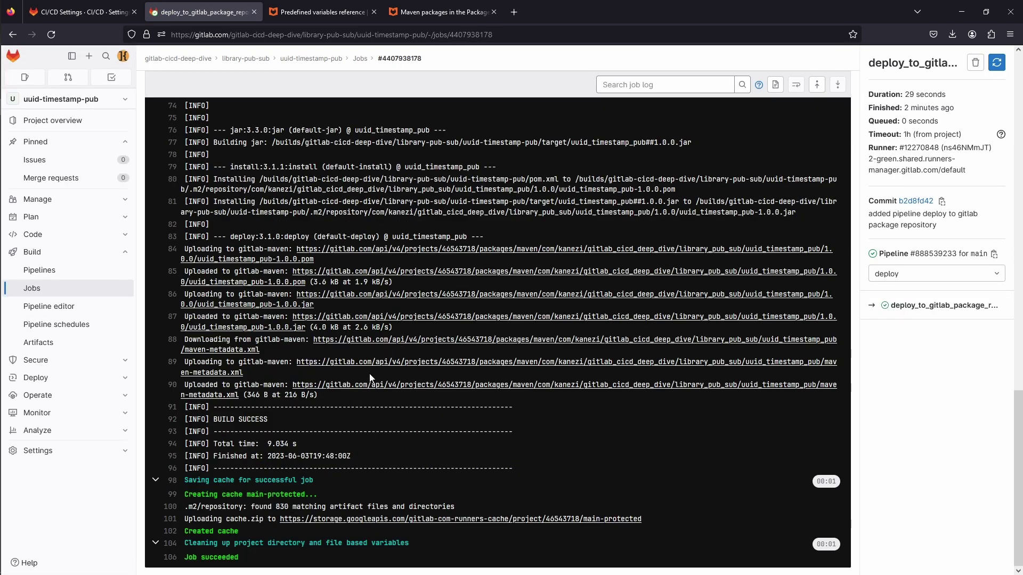
scroll(371, 378, "up", 3)
left_click_drag(193, 494, 277, 493)
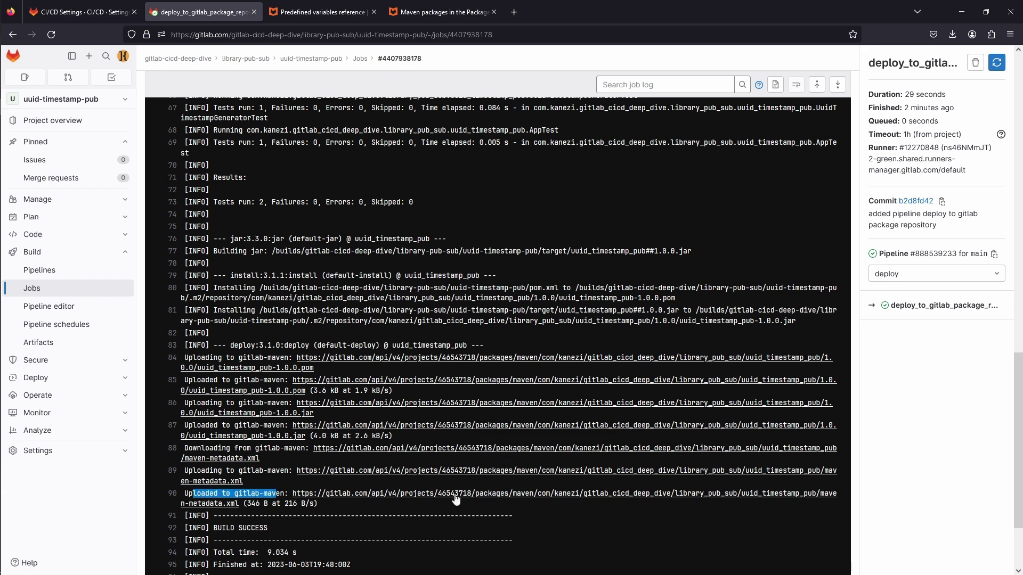
scroll(445, 500, "down", 3)
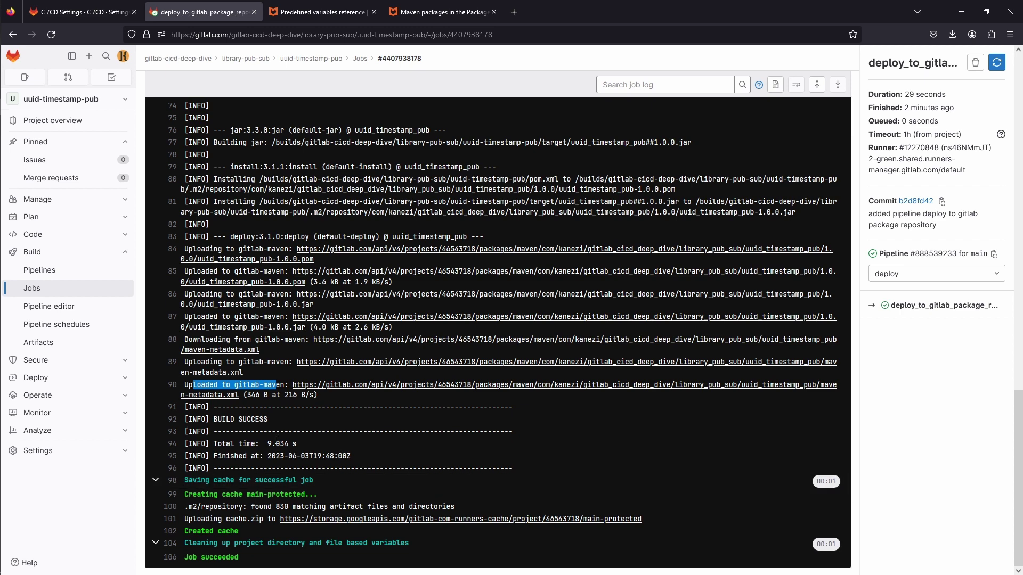
Step: Open the project's Package Registry and view the installation details of the published uuid_timestamp_pub package
left_click(121, 380)
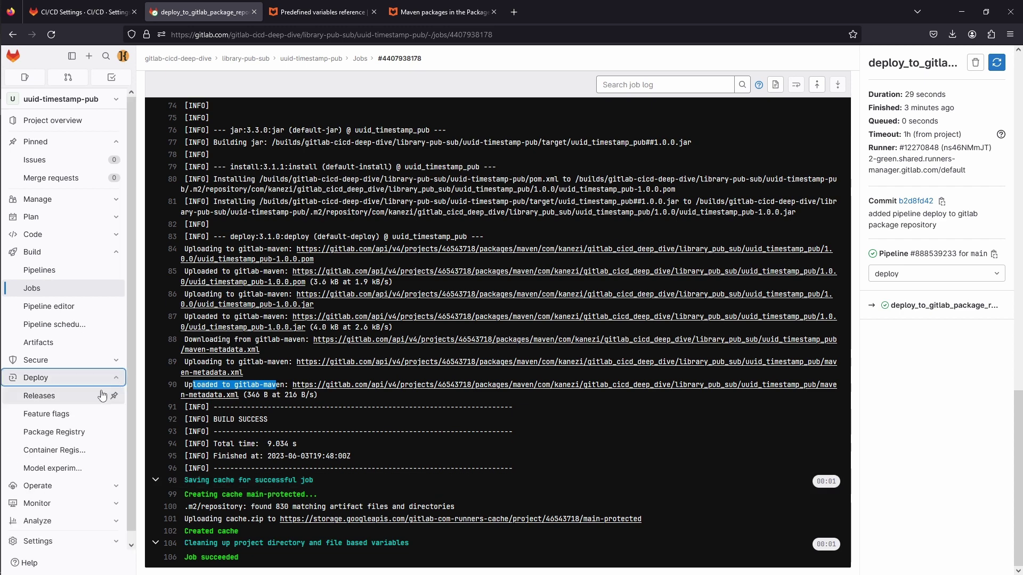
left_click(54, 432)
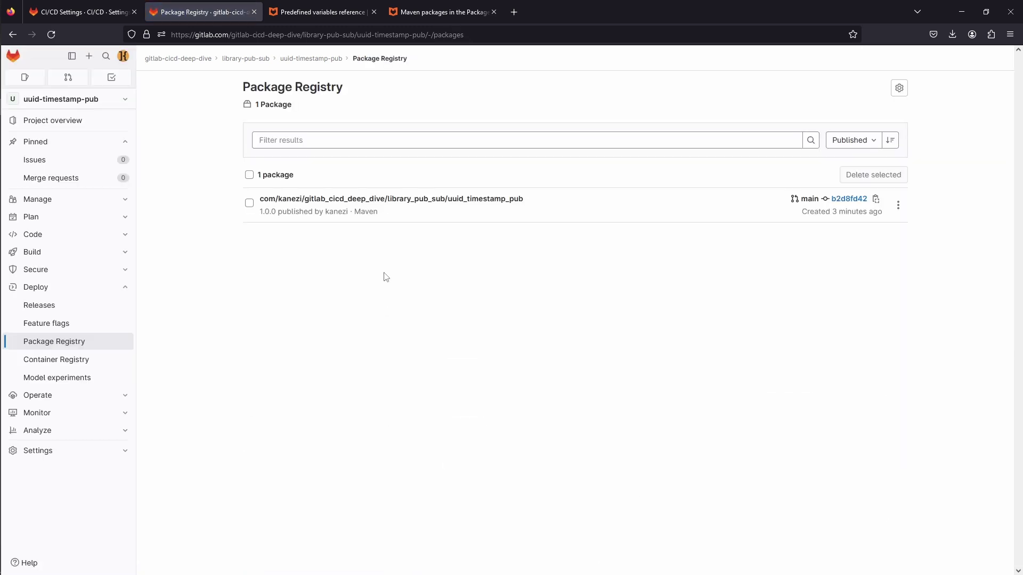
left_click(454, 199)
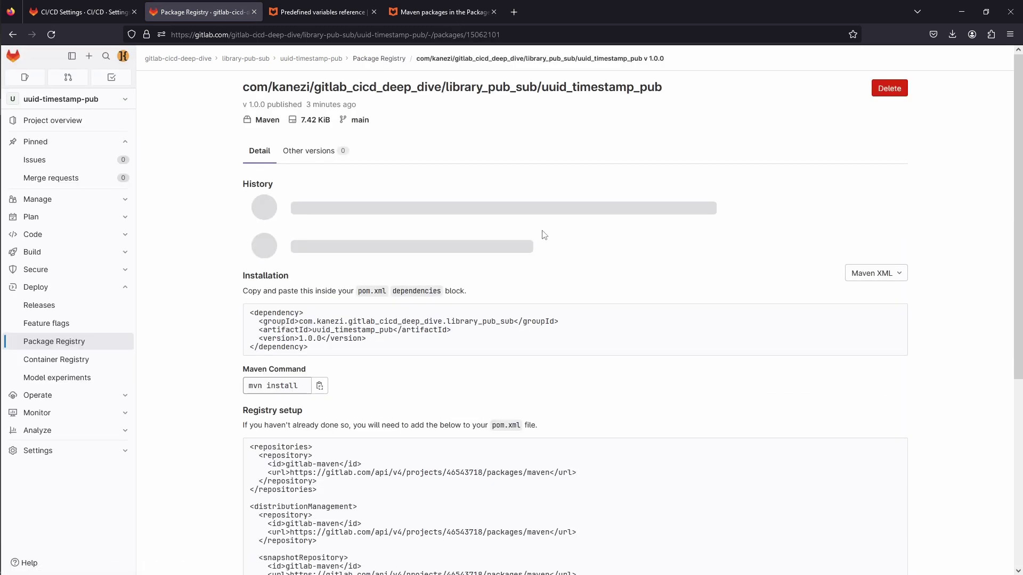
scroll(544, 235, "down", 3)
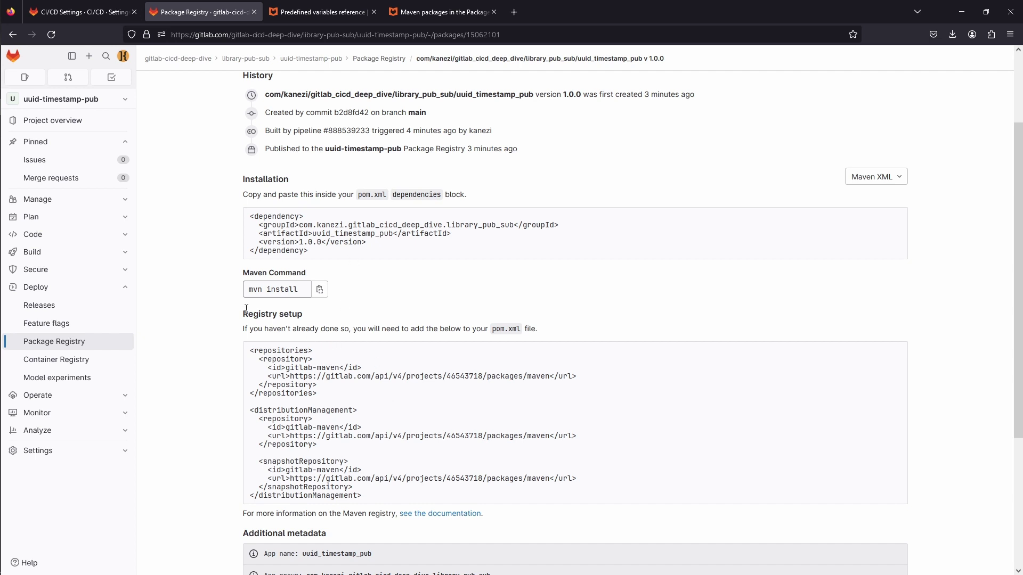
Step: Copy the package's registry setup snippet and paste its repositories and distributionManagement blocks below the dependencies in spring-sub's pom.xml in IntelliJ IDEA
left_click_drag(245, 317, 305, 324)
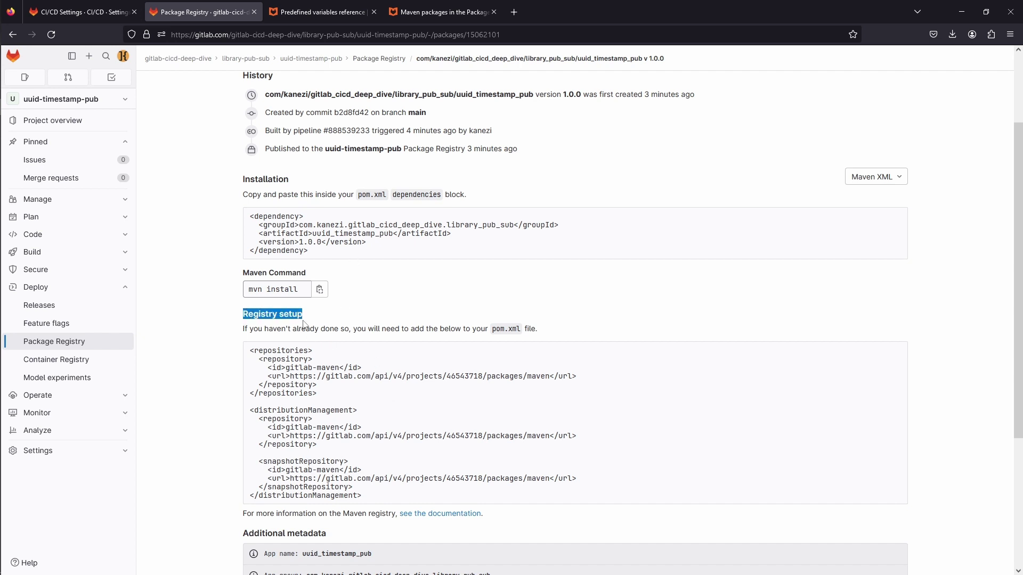
left_click(362, 462)
left_click_drag(358, 496, 247, 358)
key("ctrl+c")
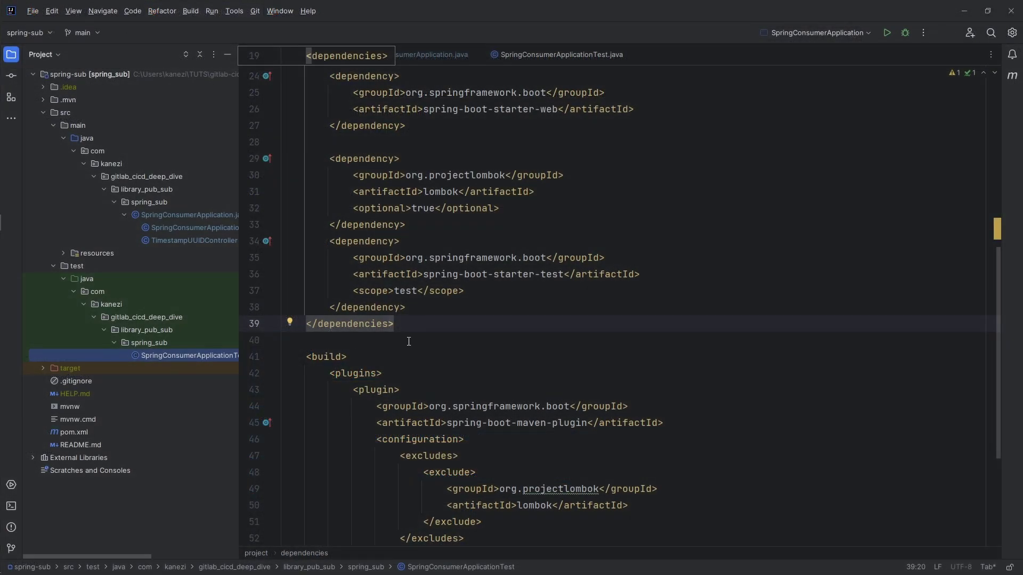
key("Return")
key("Return")
key("ctrl+v")
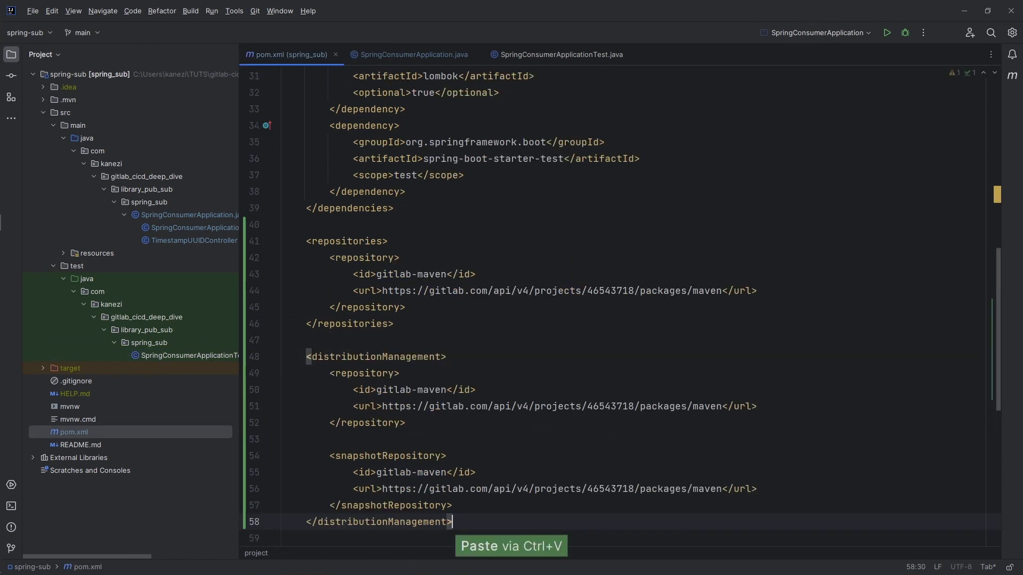
left_click(466, 321)
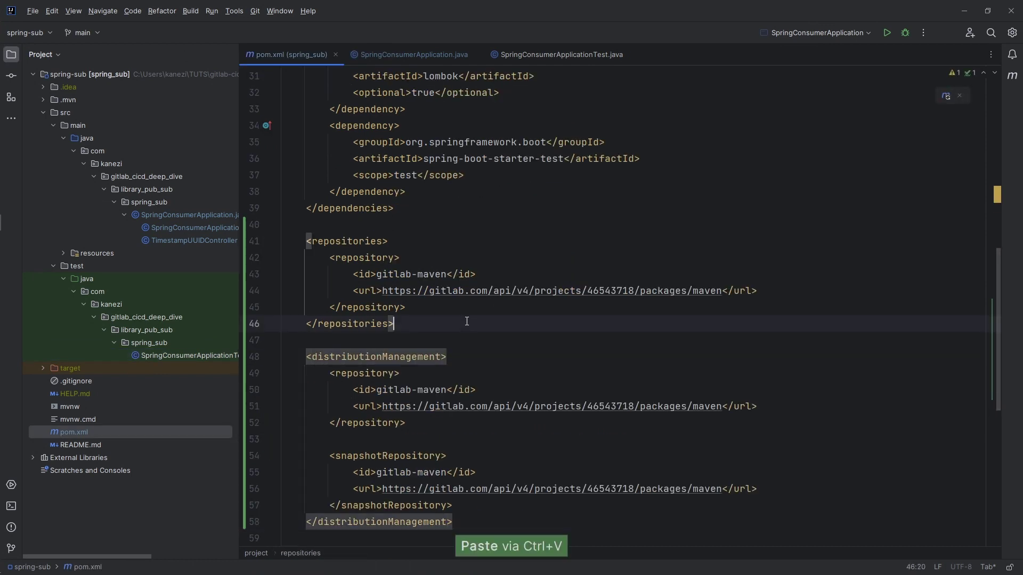
Step: Add the uuid_timestamp_pub 1.0.0 dependency from the package page after spring-boot-starter-test in pom.xml and reload the Maven project
left_click(453, 193)
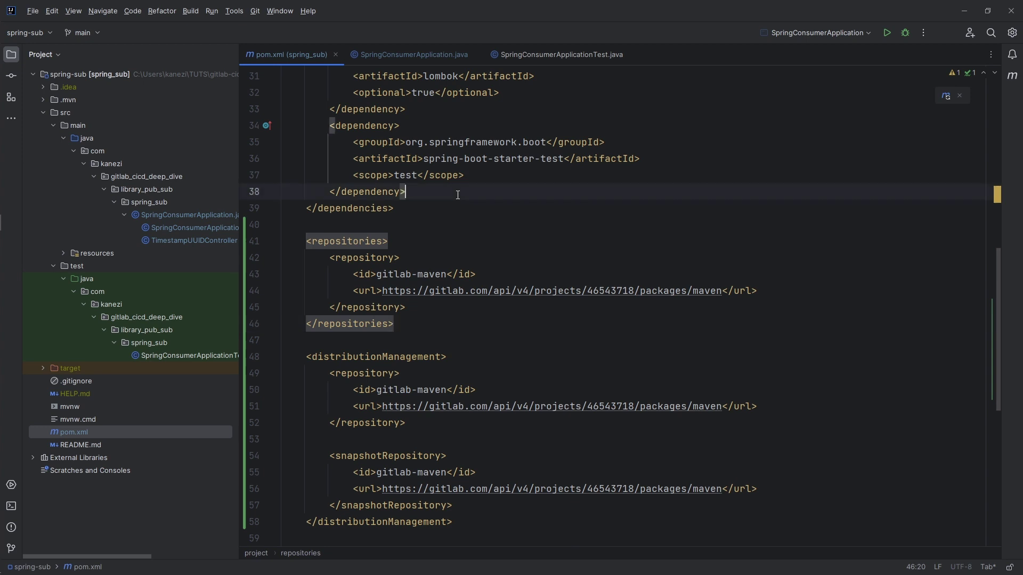
key("Return")
key("Return")
key("Return")
key("Up")
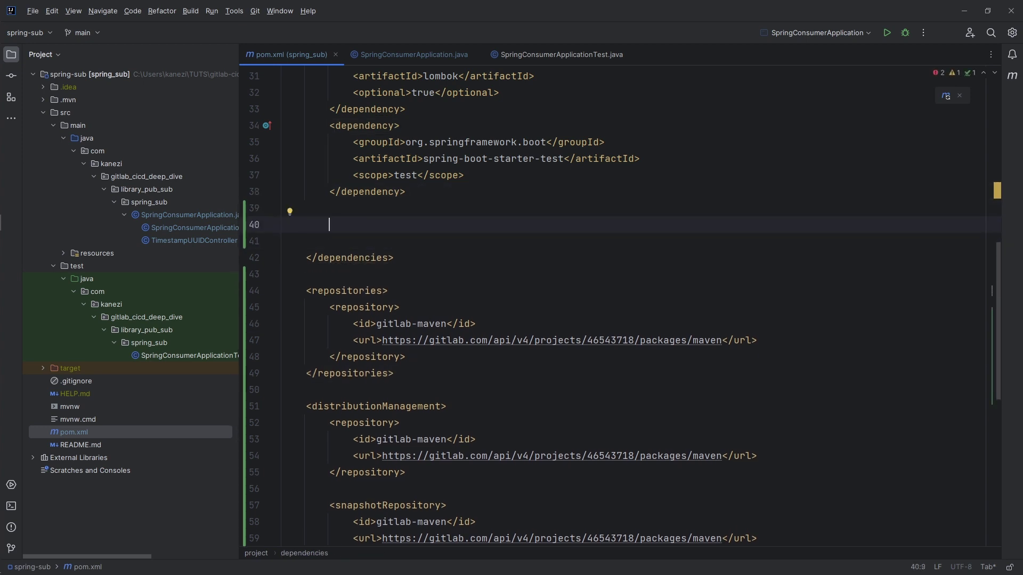
type("<dependency>             <groupId>com.kanezi.gitlab_cicd_deep_dive.library_pub_sub</groupId>             <artifactId>uuid_timestamp_pub</artifactId>             <version>1.0.0</version>         </dependency>")
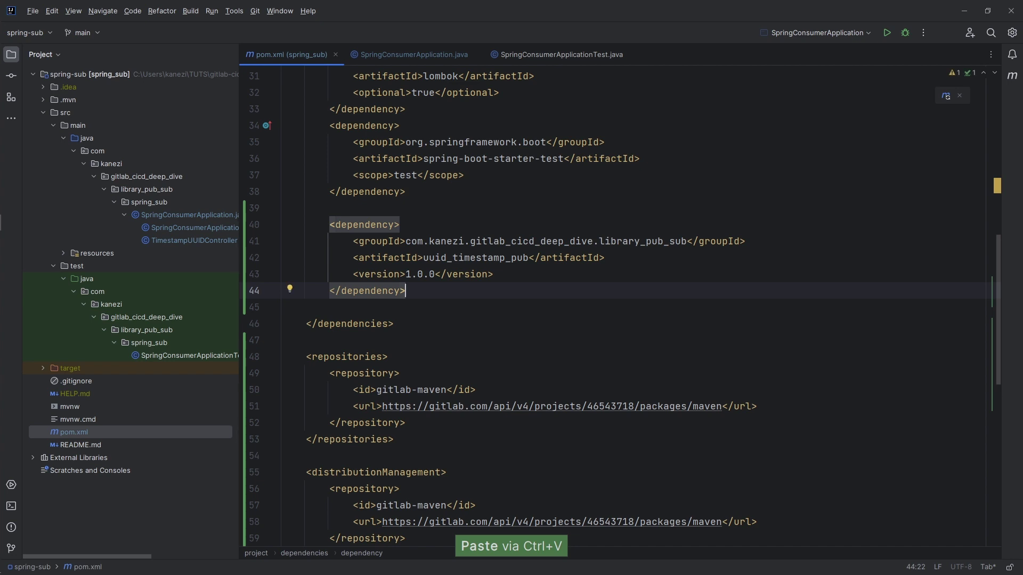
key("ctrl+shift+o")
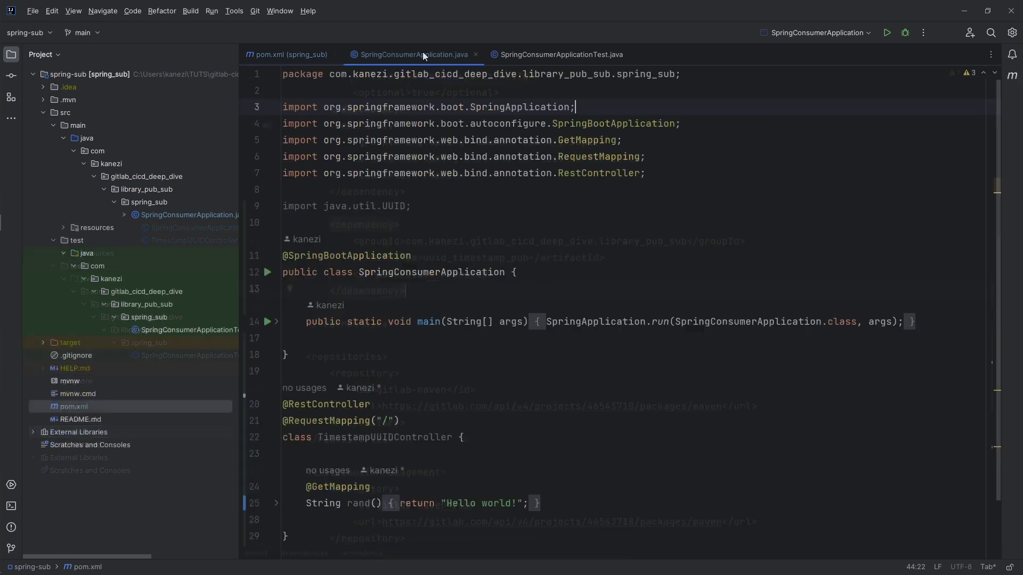
Step: In SpringConsumerApplication.java, make rand() return UuidTimestampGenerator.generate() instead of the "Hello world!" string and save
scroll(453, 281, "down", 2)
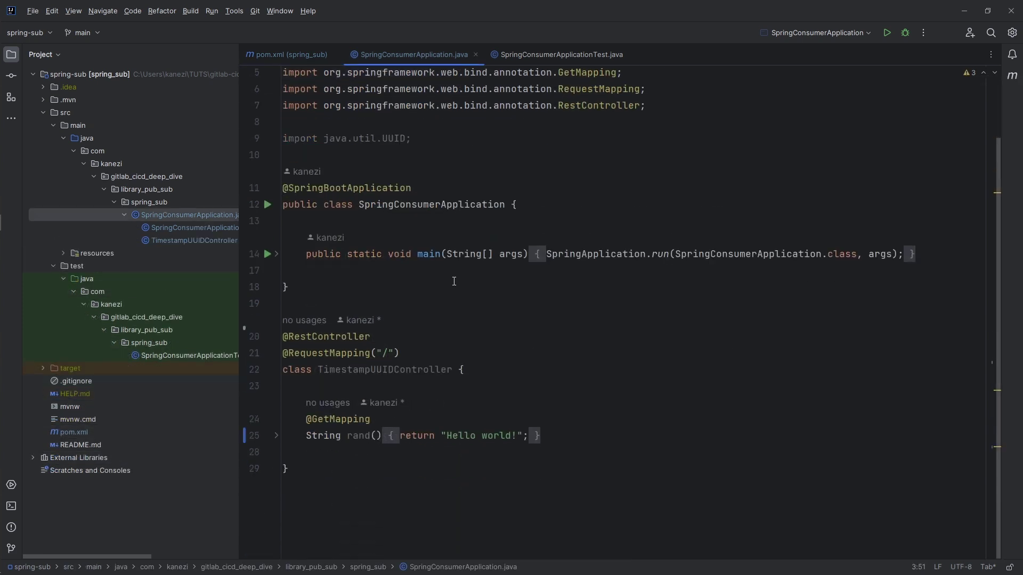
left_click(446, 434)
key("ctrl+w")
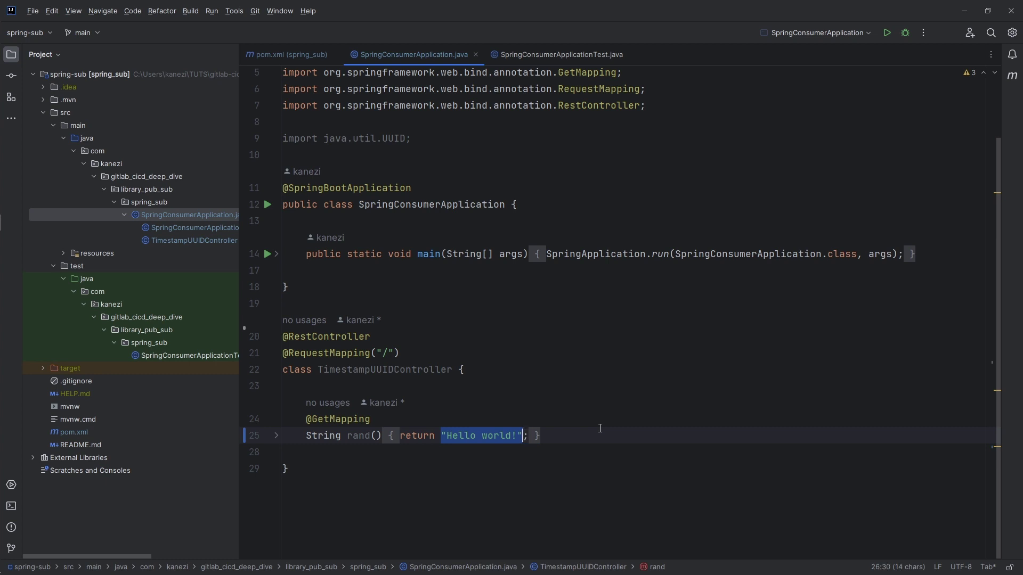
key("BackSpace")
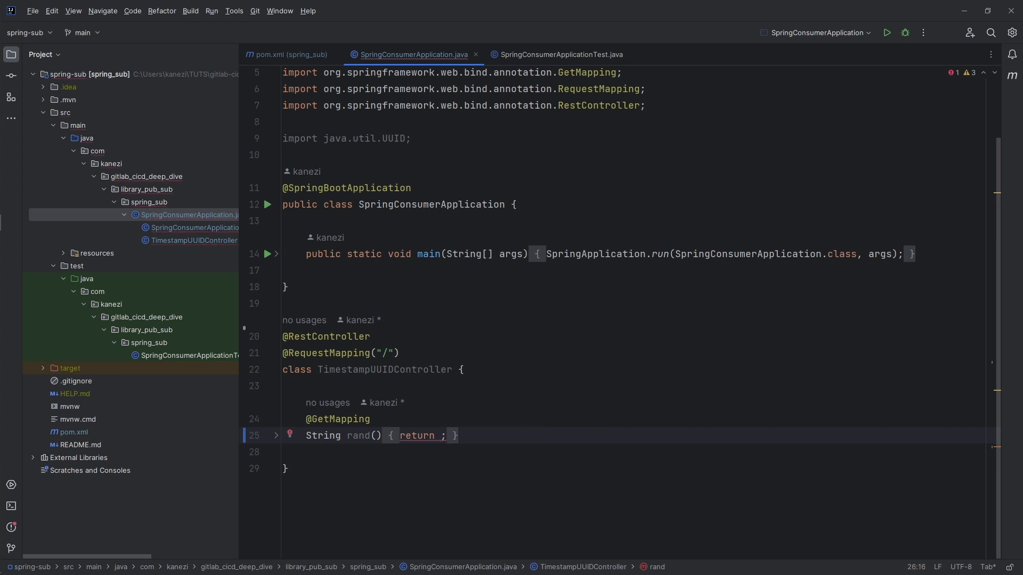
type("UU")
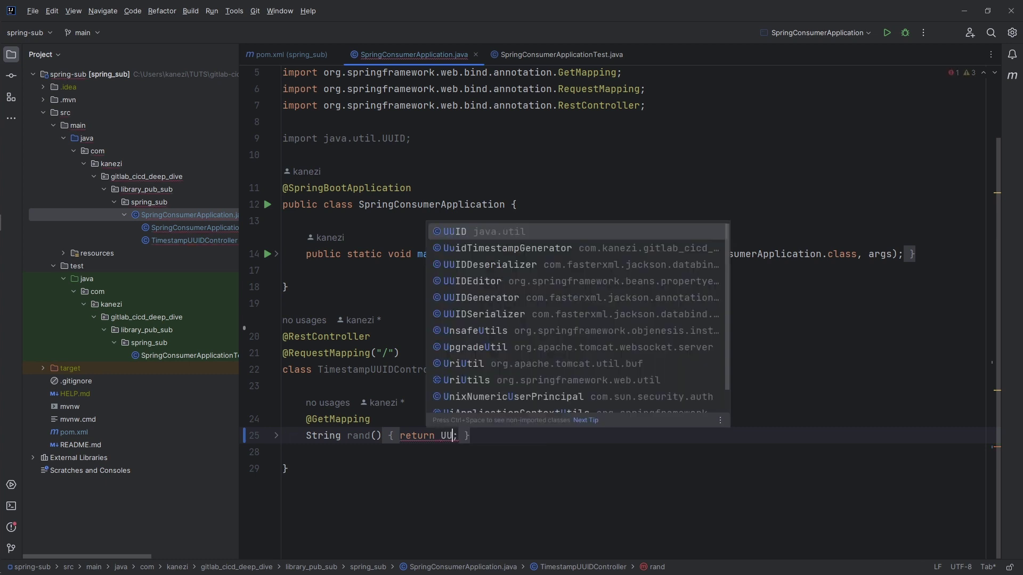
key("Down")
key("Return")
type(".gen")
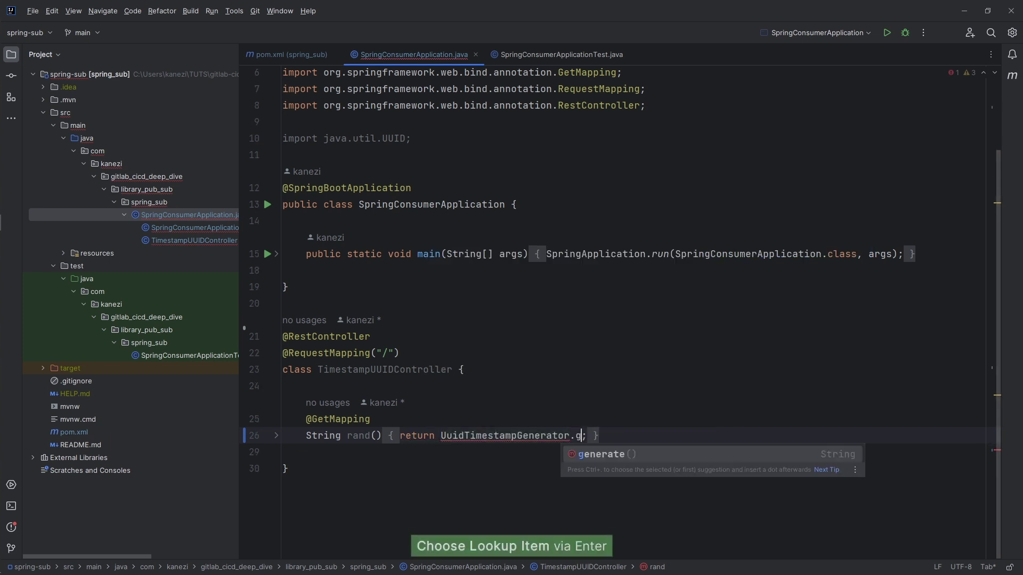
key("Return")
key("ctrl+s")
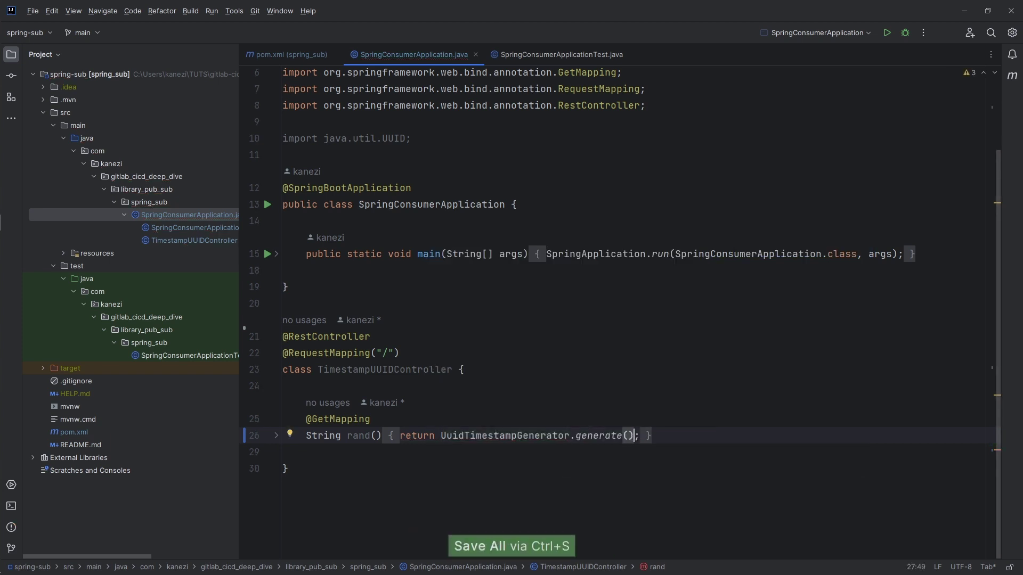
left_click(887, 34)
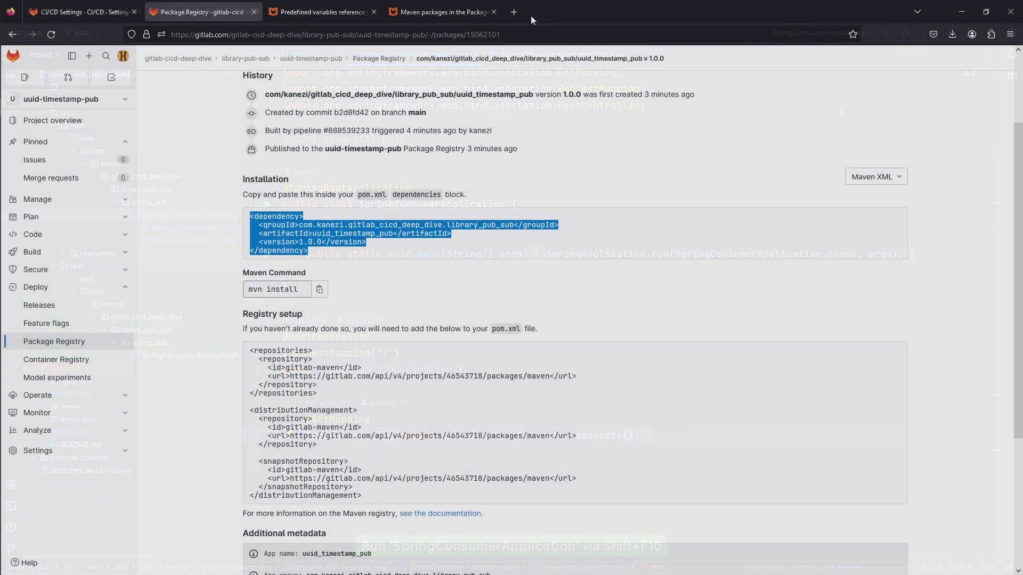
left_click(513, 12)
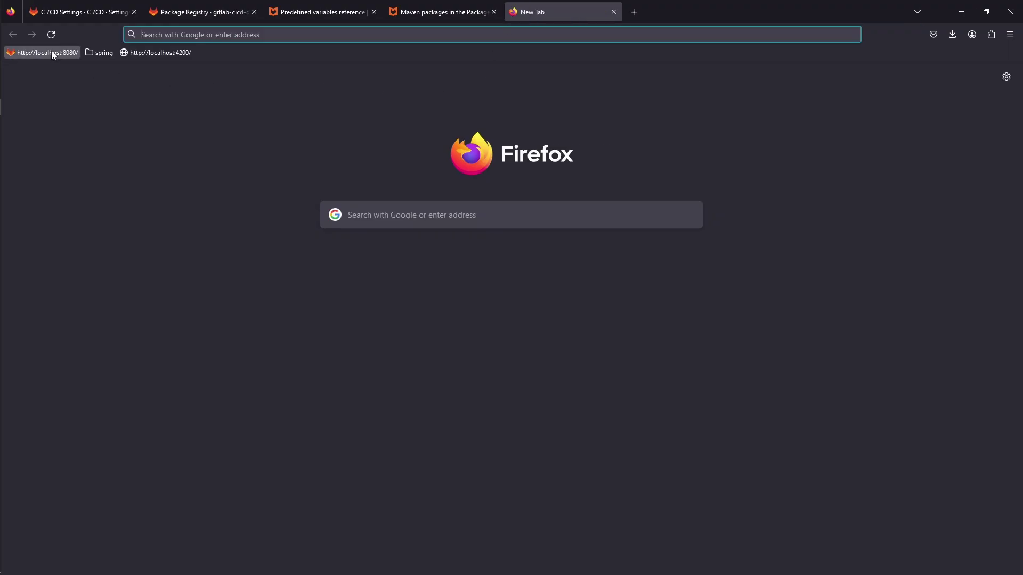
left_click(53, 53)
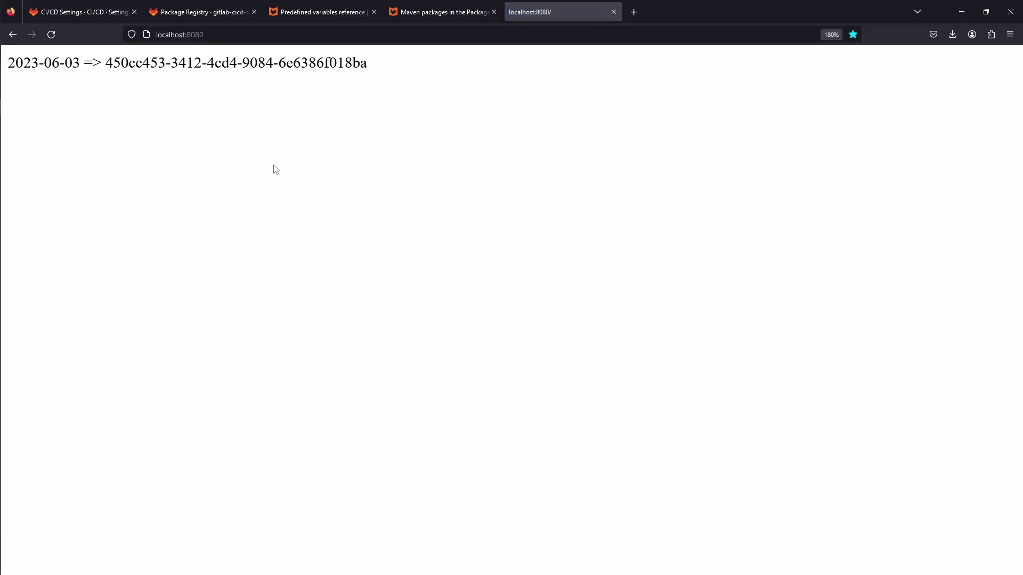
key("F5")
key("F5")
key("F5")
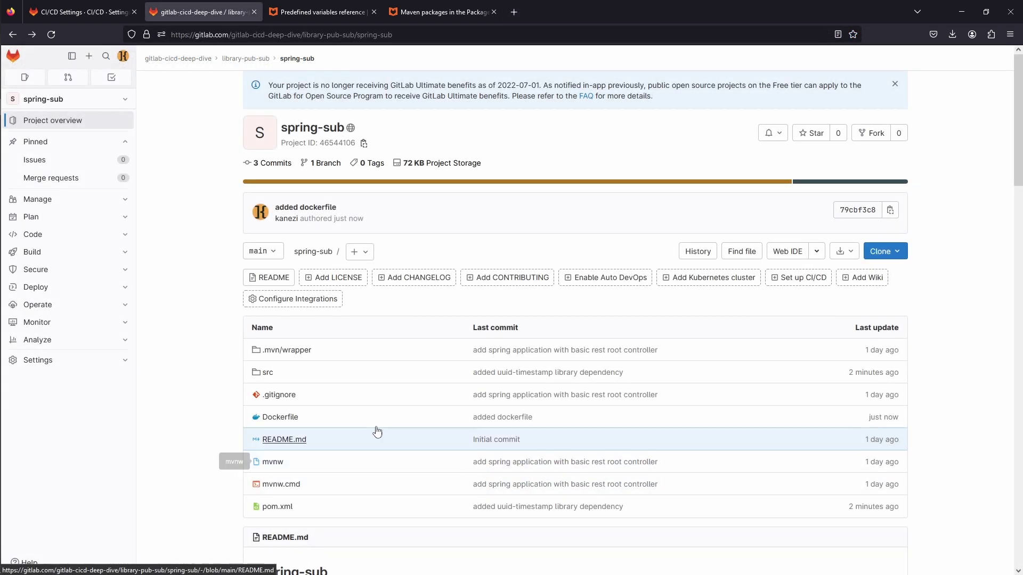
Step: Open the Dockerfile in the spring-sub GitLab repository and examine its Maven builder stage and the jar copy into the runtime image
left_click(281, 419)
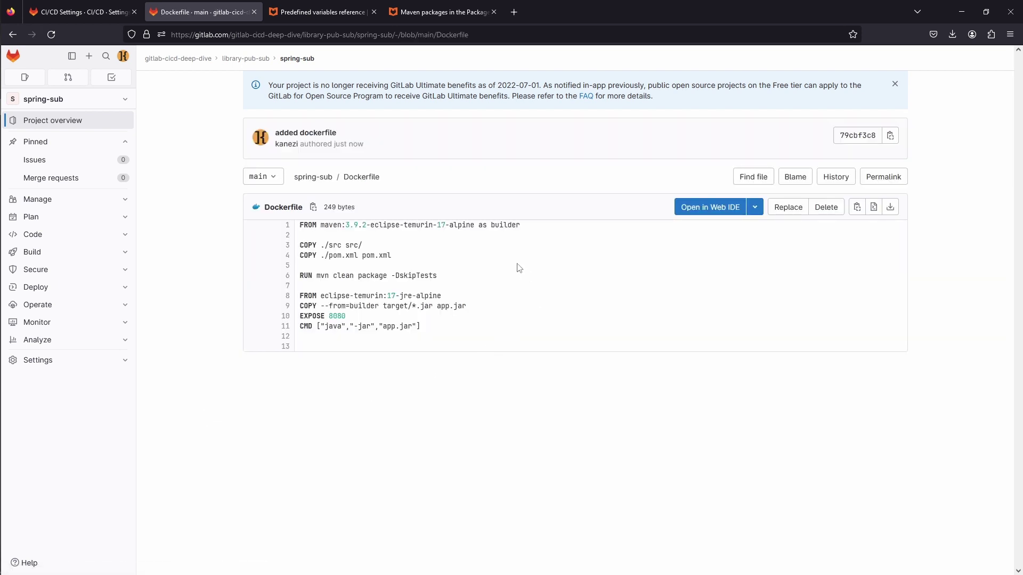
double_click(329, 225)
left_click_drag(323, 307, 468, 309)
left_click_drag(478, 225, 526, 229)
left_click(452, 363)
key("alt+Left")
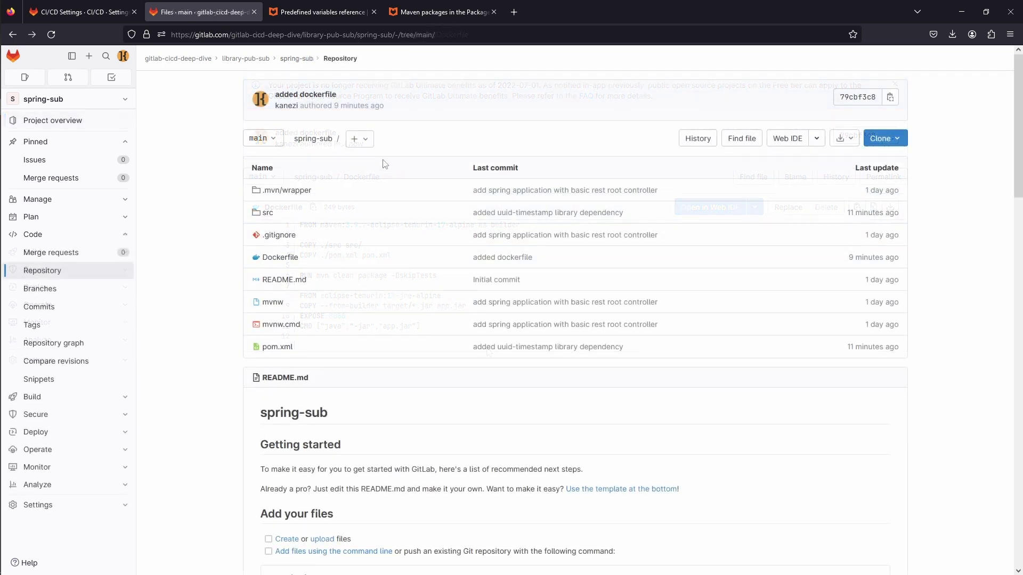
Step: Start a new file named .gitlab-ci.yml on the main branch of the spring-sub repository
left_click(364, 141)
left_click(370, 181)
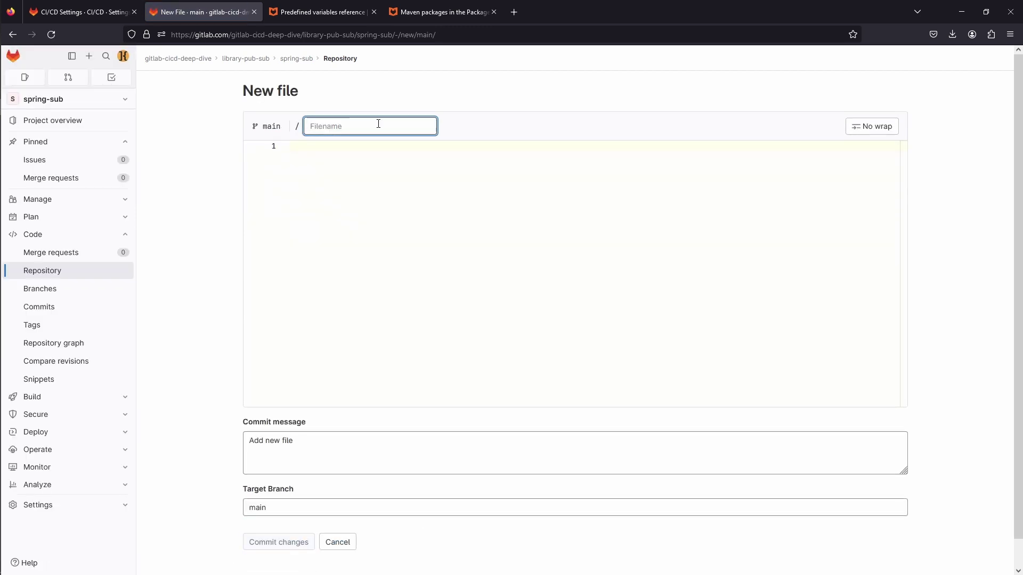
type(".")
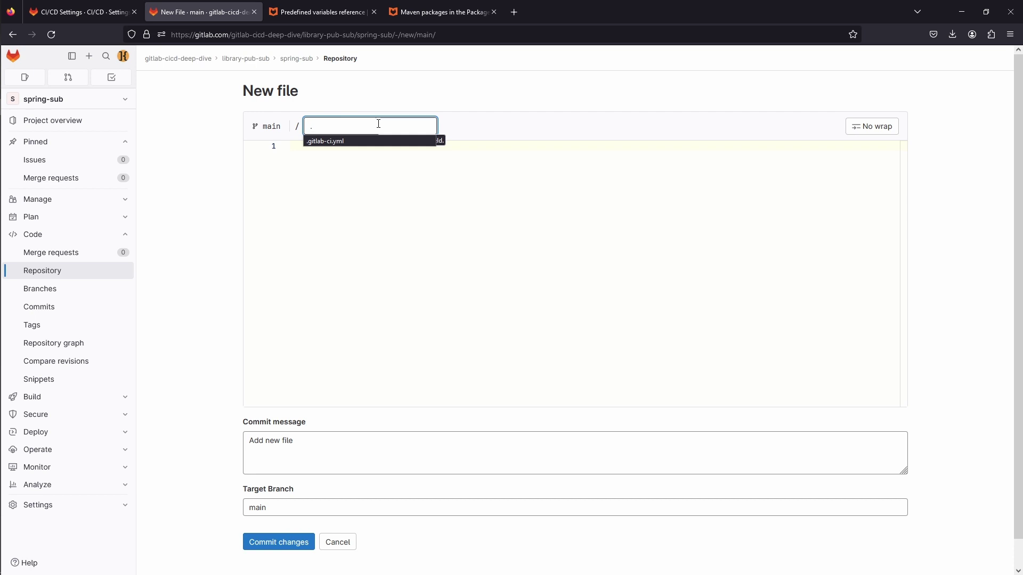
key("Down")
key("Return")
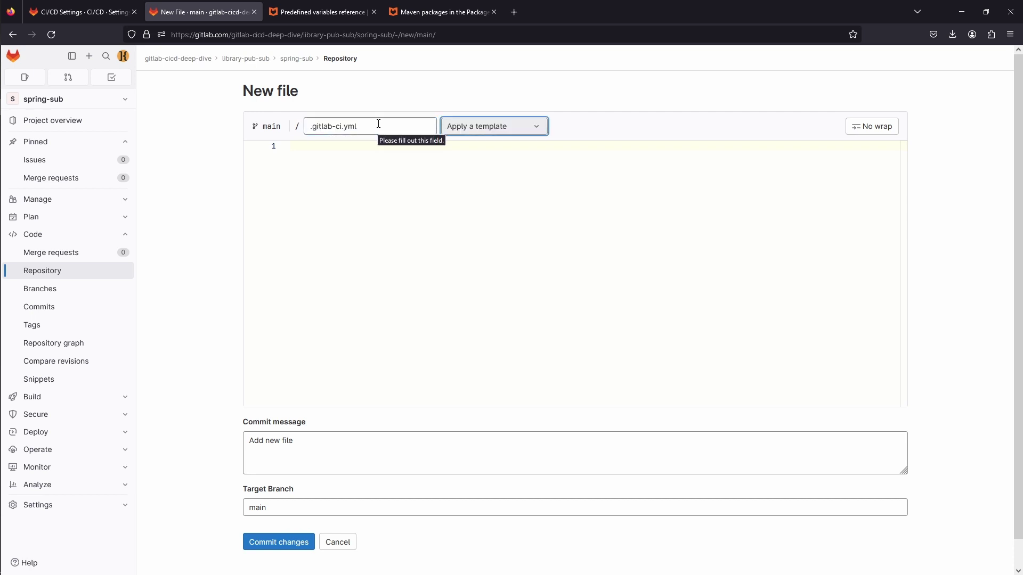
Step: Apply the Maven template to .gitlab-ci.yml and look through the generated content down to its deploy job
left_click(482, 130)
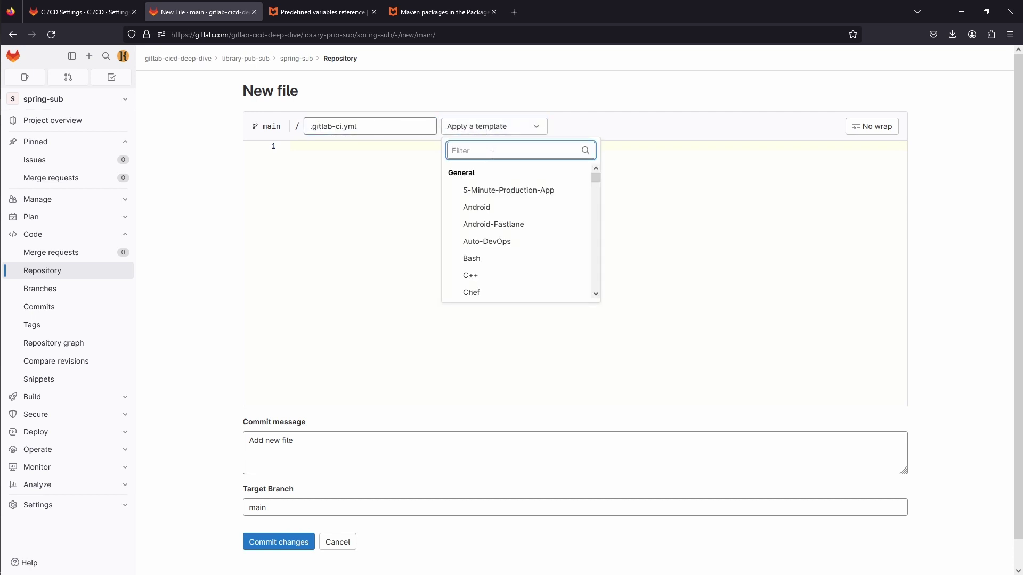
type("ma")
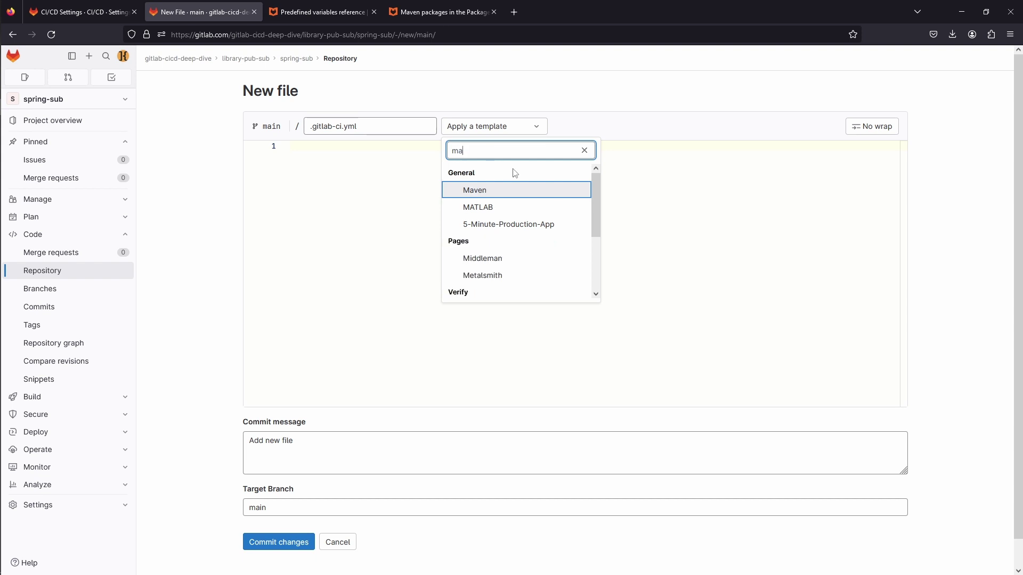
left_click(505, 190)
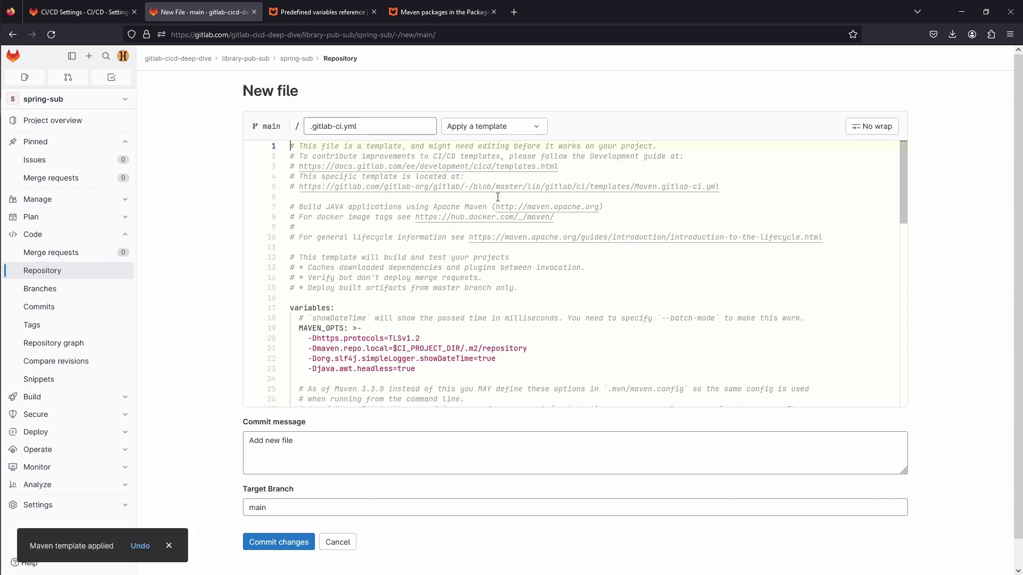
scroll(501, 213, "down", 7)
scroll(498, 226, "down", 5)
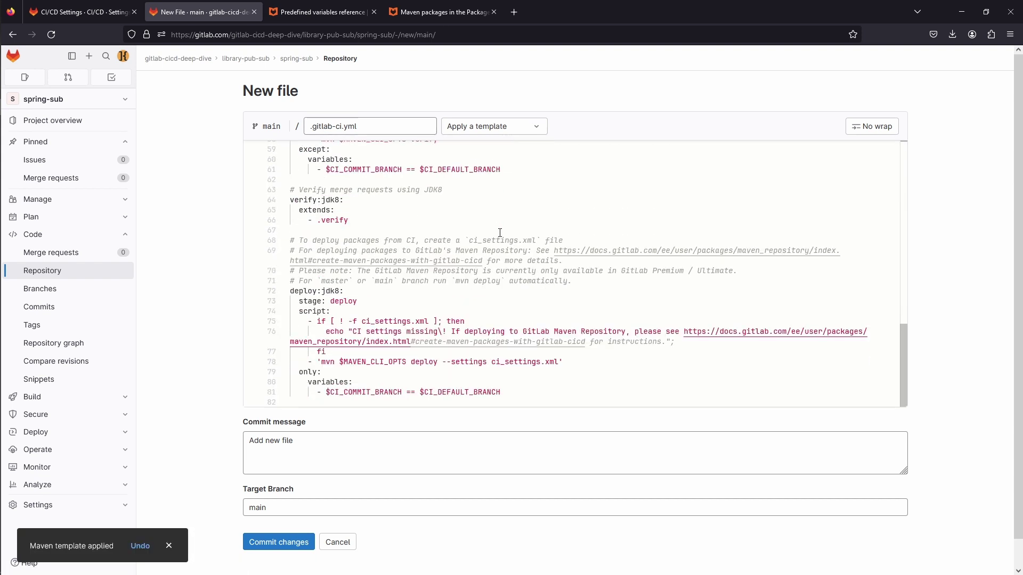
Step: Commit the new .gitlab-ci.yml to main with the message "added pipeline configuration"
triple_click(322, 452)
type("added p")
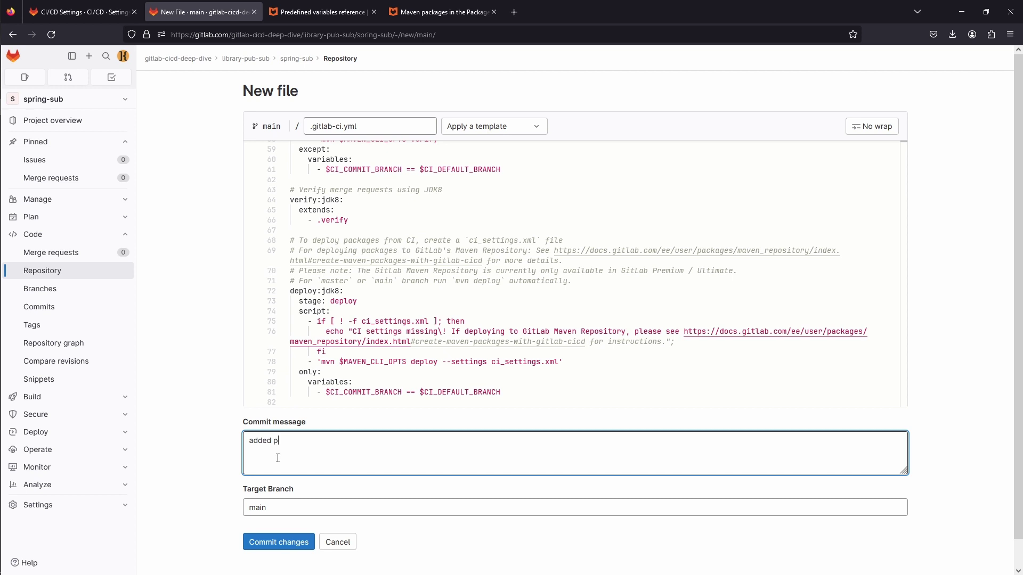
type("ipeline configuration")
left_click(255, 541)
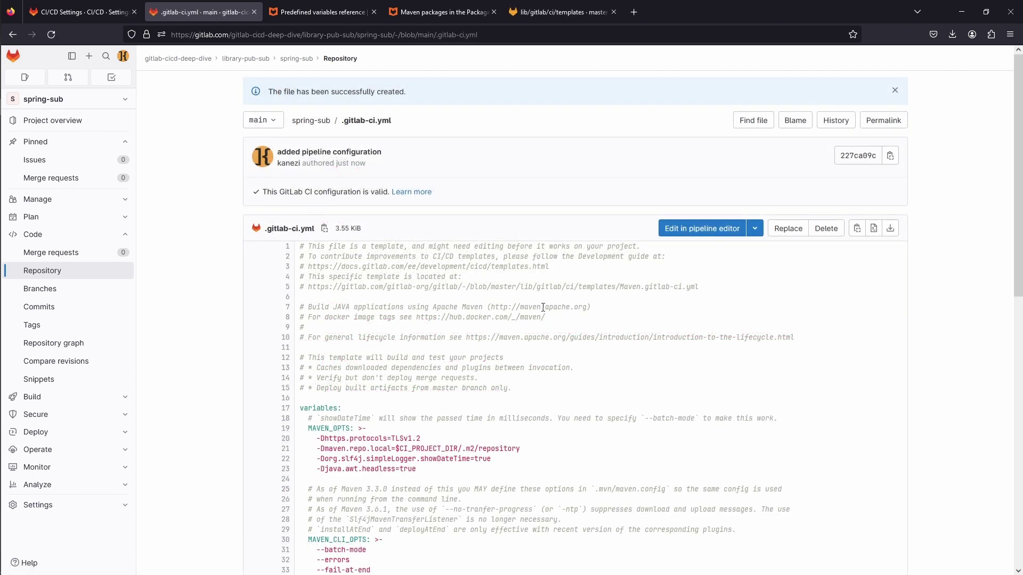
Step: Examine the committed pipeline file's MAVEN_OPTS, local repository path, cache, Docker image, and verify and deploy jobs
scroll(543, 308, "down", 4)
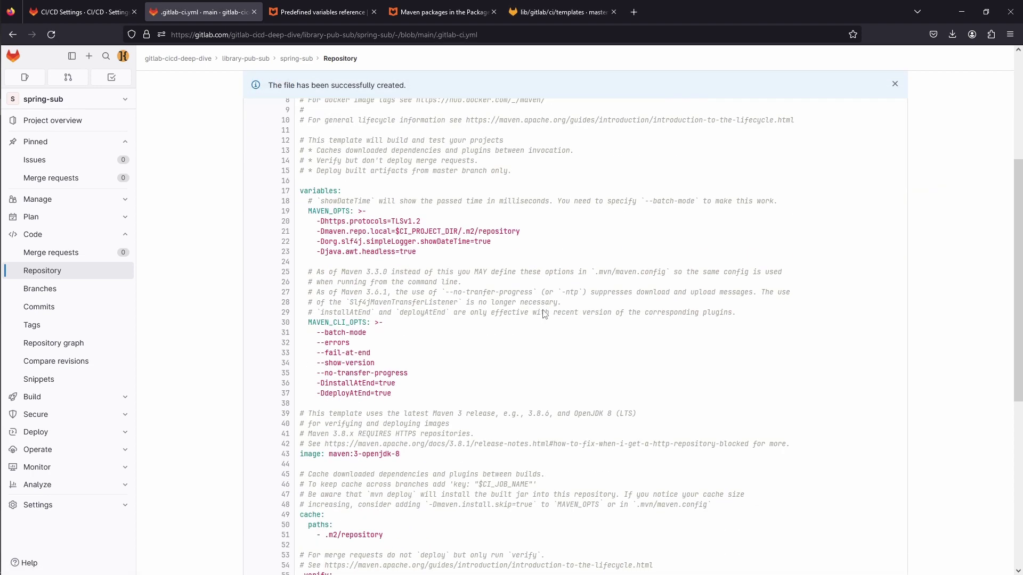
double_click(344, 212)
left_click_drag(338, 235, 537, 233)
scroll(387, 437, "down", 3)
left_click_drag(387, 437, 299, 406)
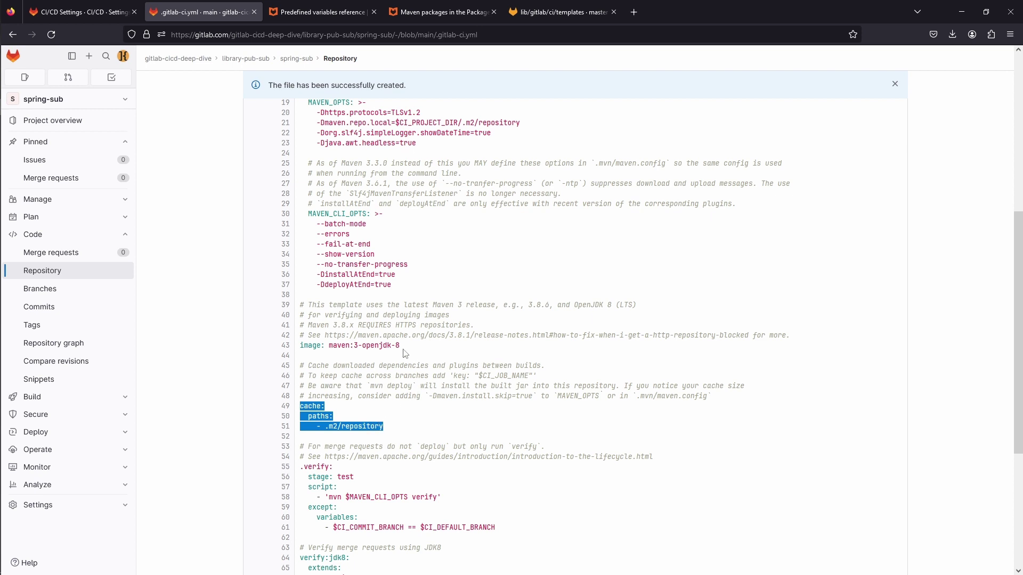
left_click_drag(338, 345, 410, 346)
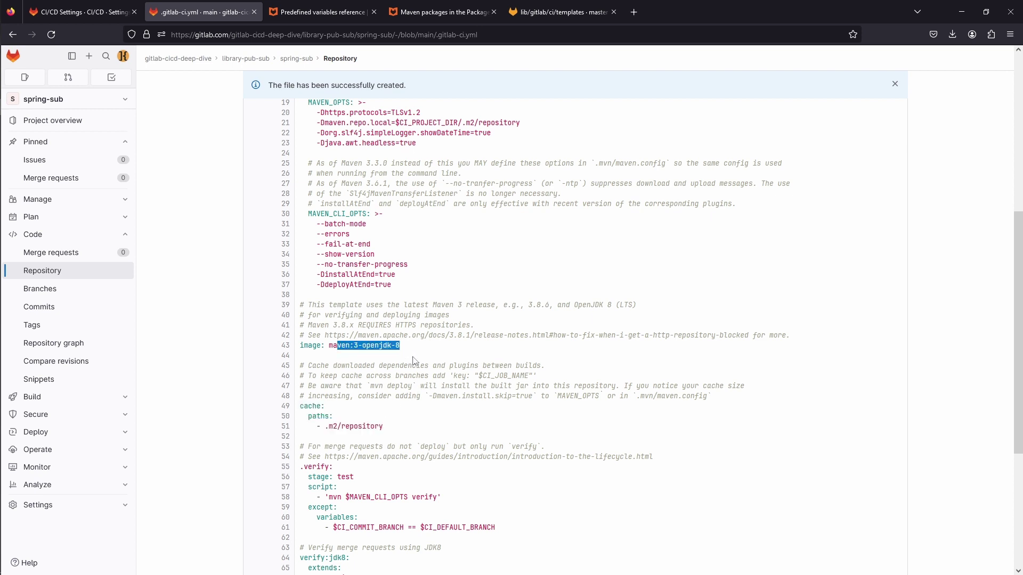
scroll(421, 356, "down", 5)
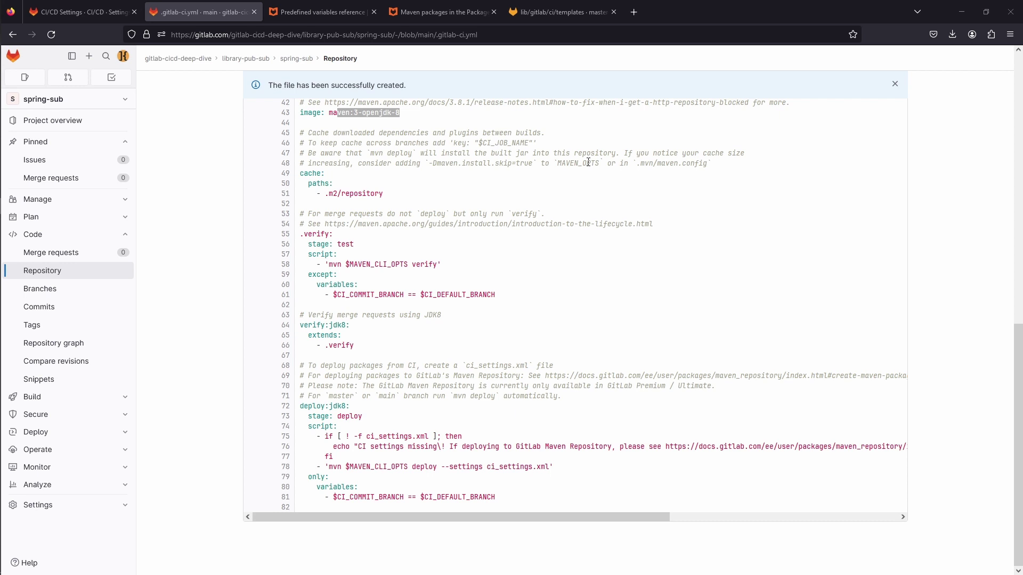
Step: Switch to GitLab's own lib/gitlab/ci/templates repository page and look through the available CI templates
left_click(564, 17)
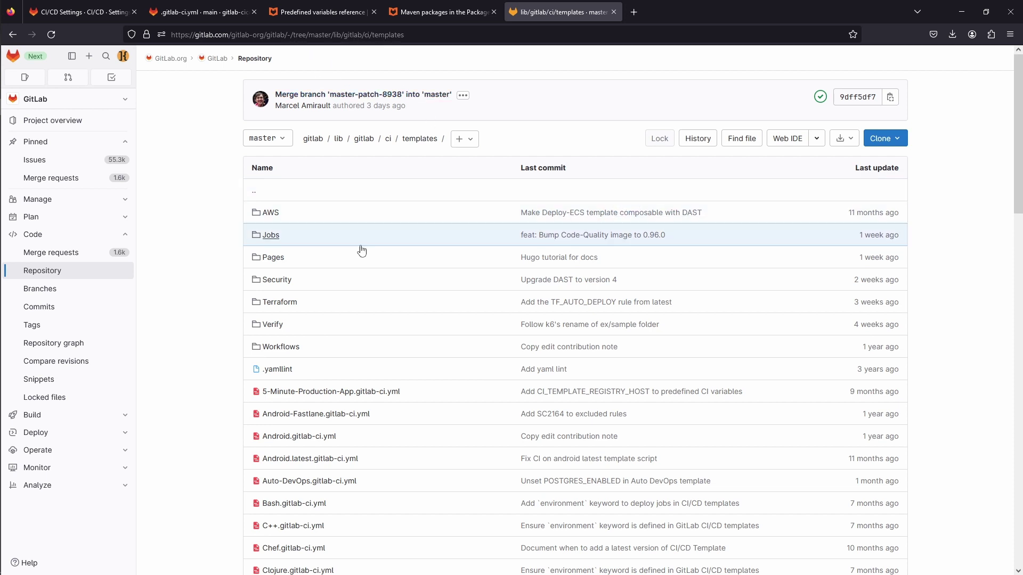
scroll(367, 299, "down", 3)
scroll(368, 302, "down", 10)
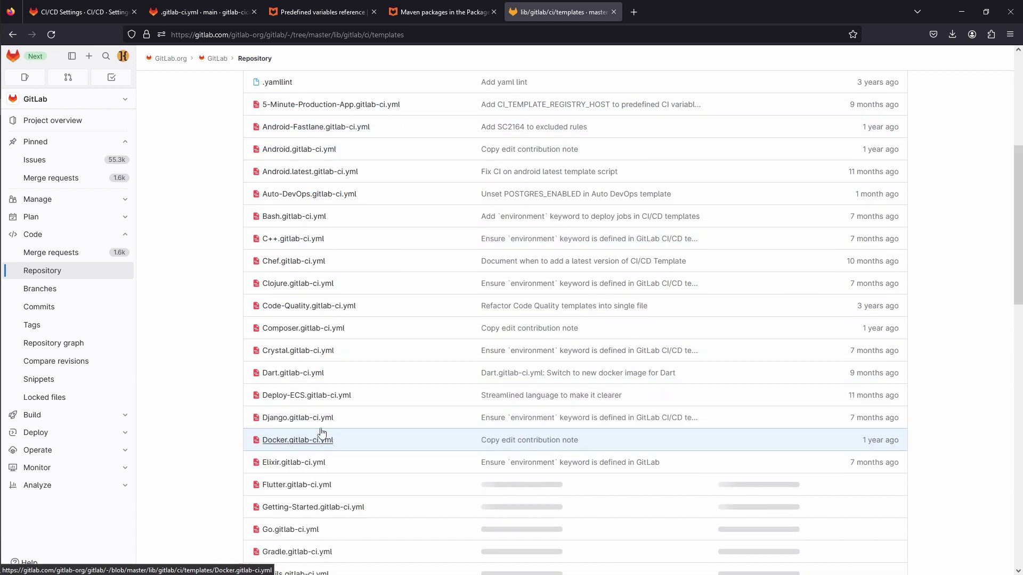
scroll(331, 425, "down", 4)
scroll(331, 423, "up", 10)
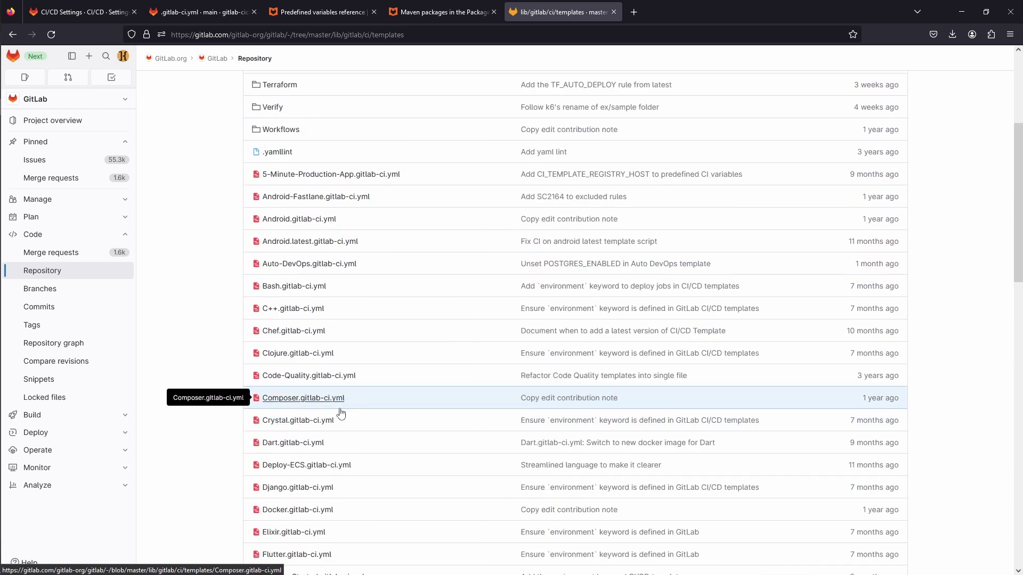
scroll(399, 277, "down", 18)
scroll(399, 280, "down", 8)
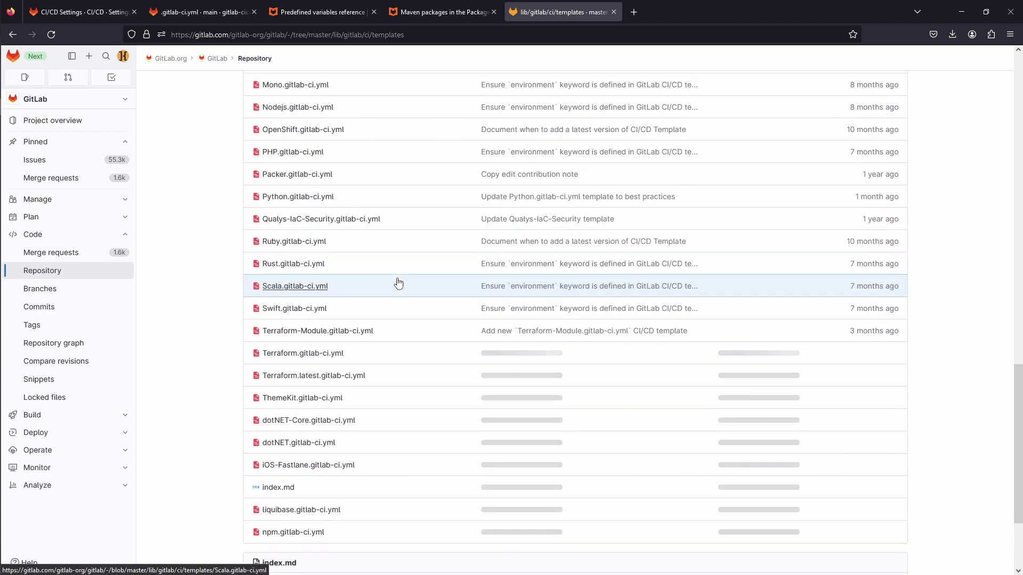
scroll(400, 282, "down", 5)
scroll(400, 287, "up", 10)
scroll(400, 287, "up", 20)
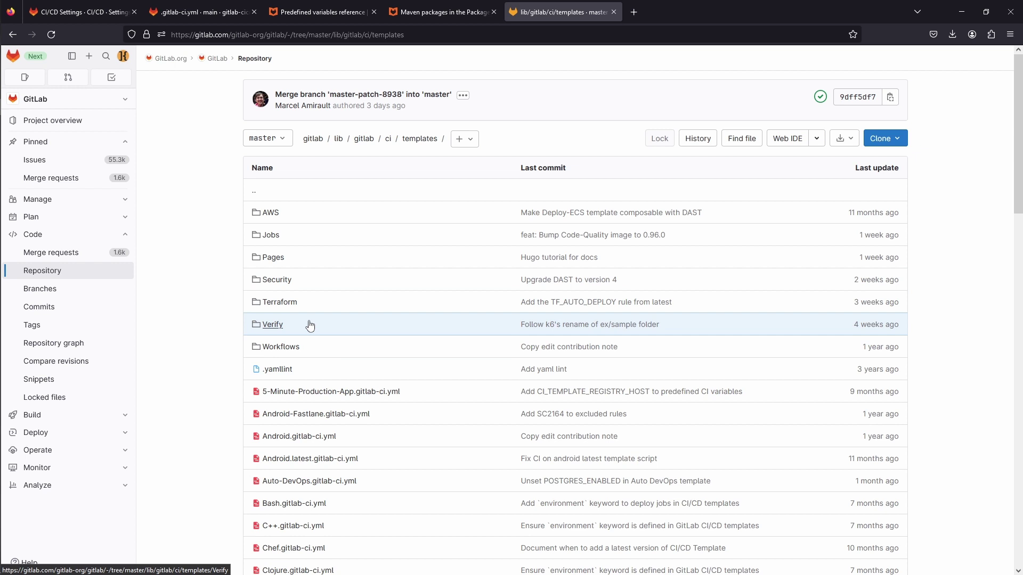
Step: Open the Security folder of the CI templates and look through its scanning templates
left_click(277, 280)
scroll(469, 258, "down", 7)
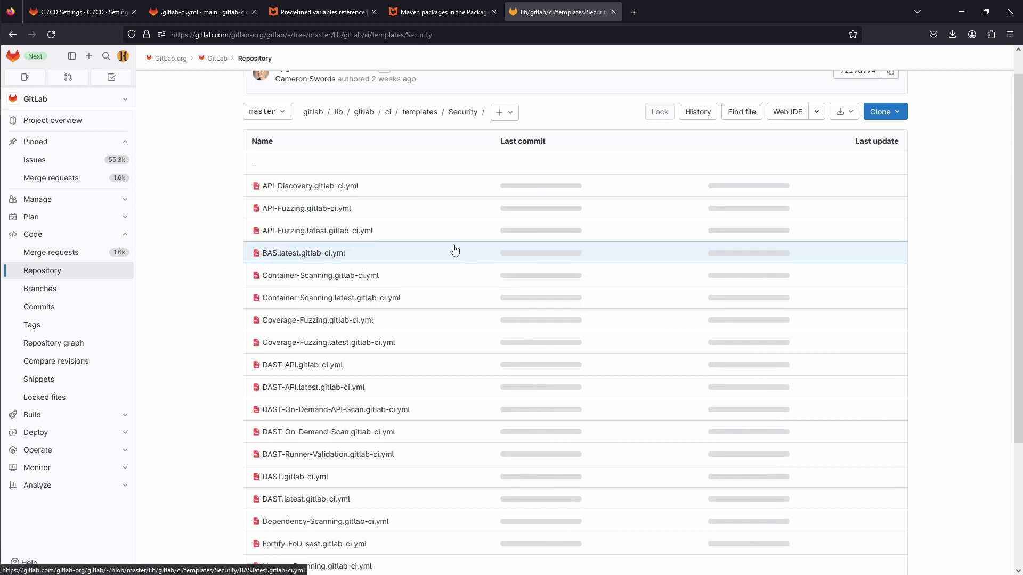
scroll(458, 248, "up", 8)
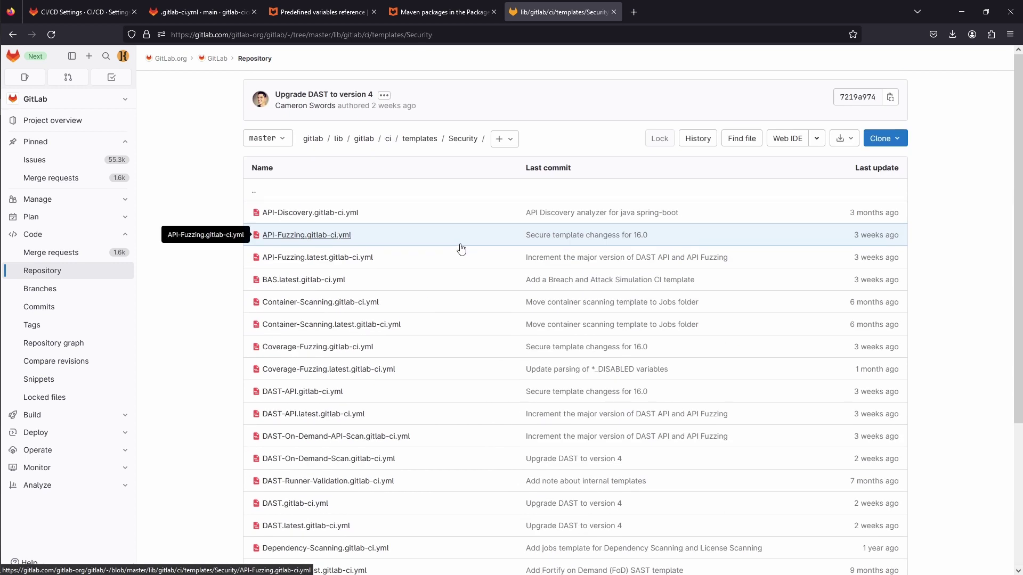
scroll(461, 249, "down", 7)
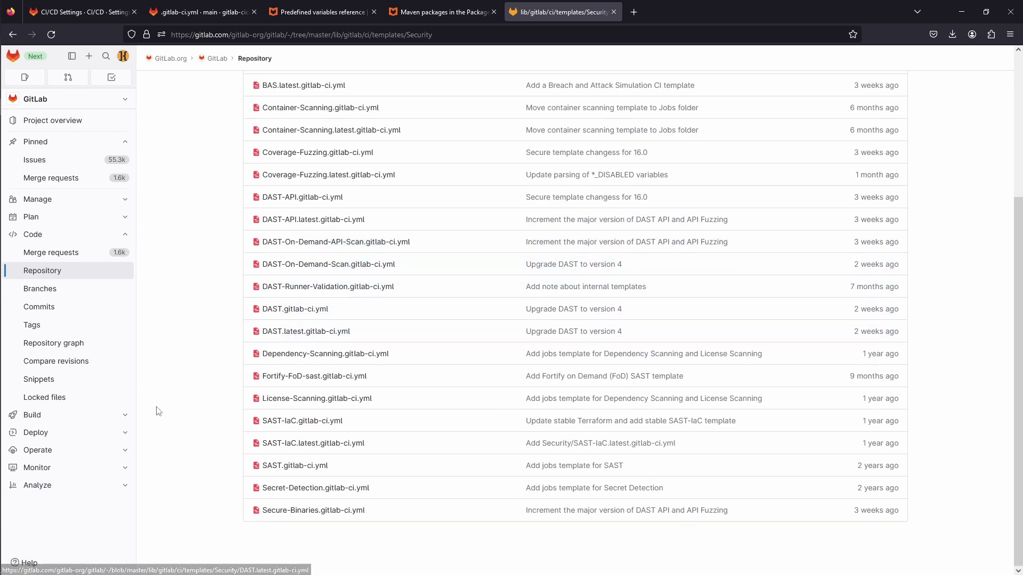
Step: Return to the spring-sub project, open its security configuration and examine which security scanners are offered
left_click(215, 13)
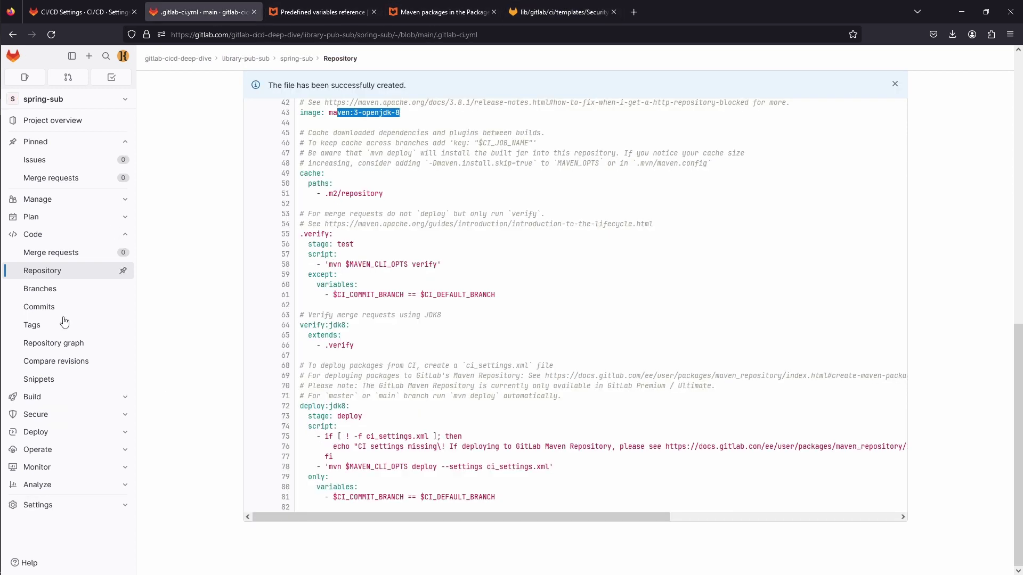
left_click(33, 417)
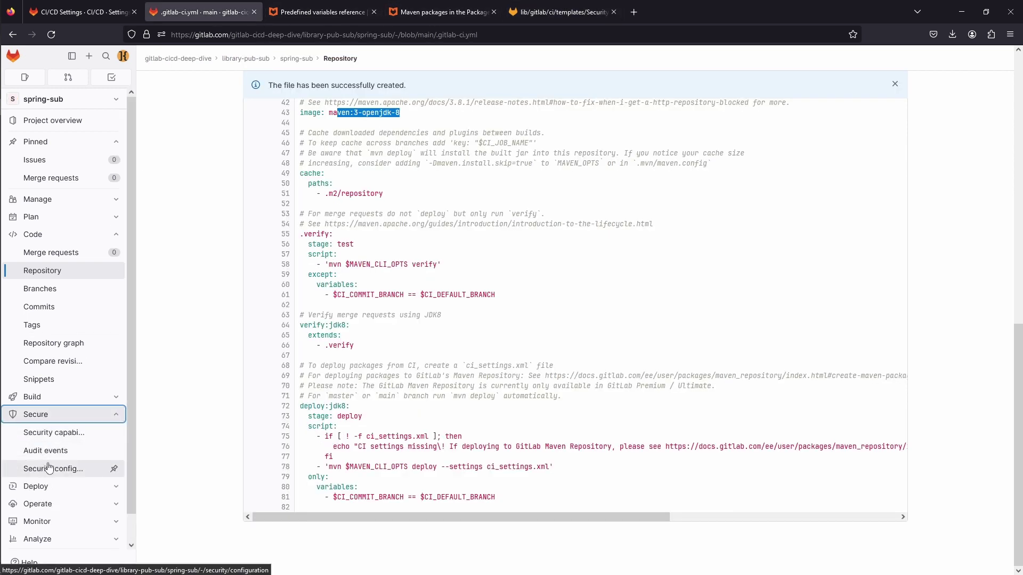
left_click(52, 471)
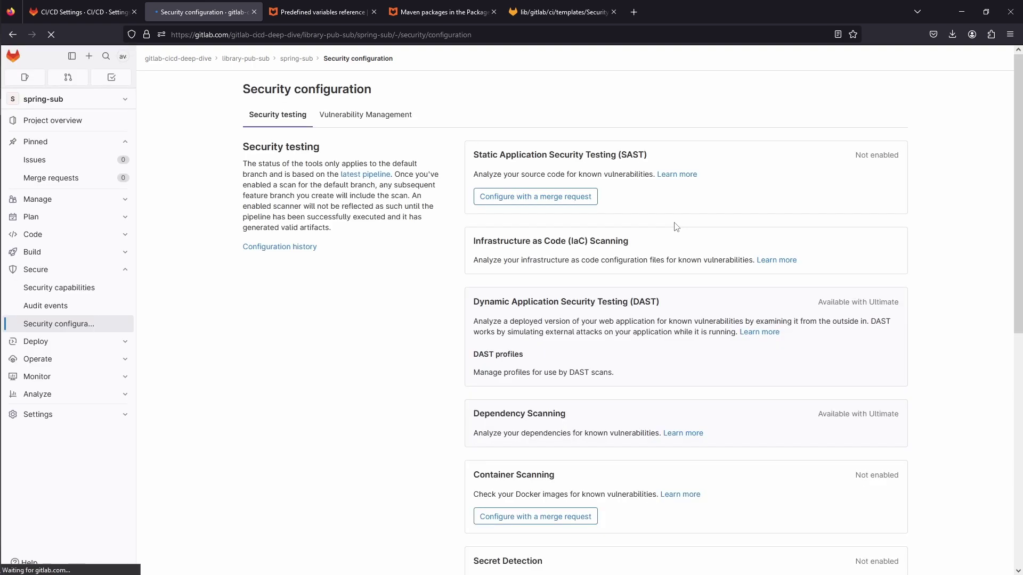
scroll(671, 231, "down", 5)
scroll(793, 268, "down", 2)
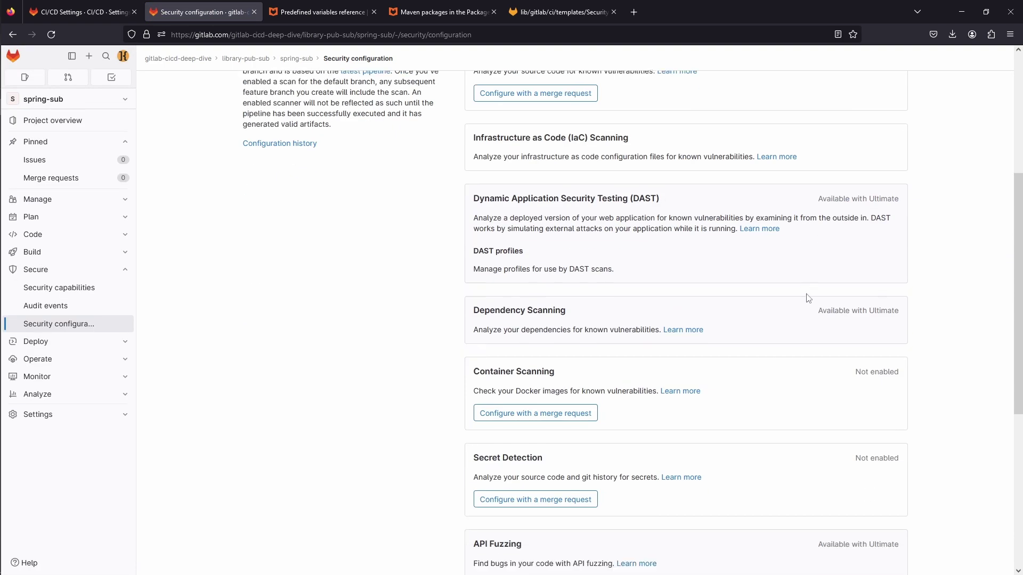
scroll(815, 325, "down", 3)
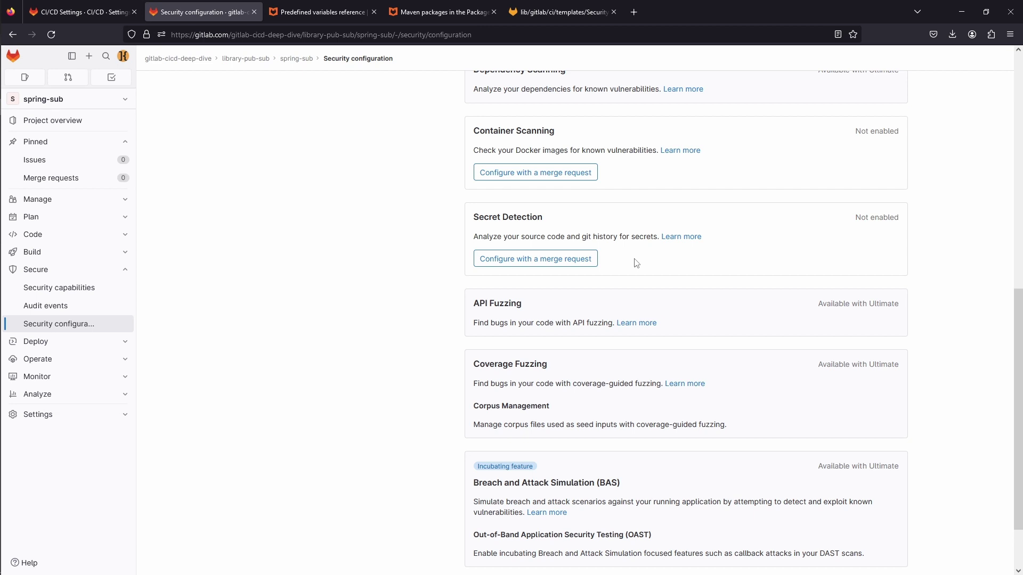
scroll(783, 253, "up", 1)
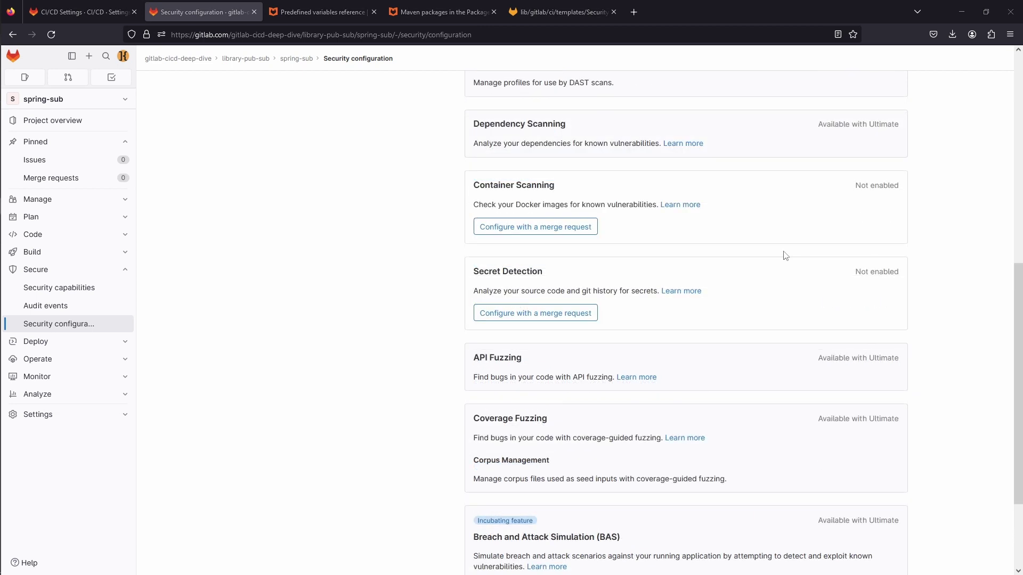
scroll(784, 245, "up", 2)
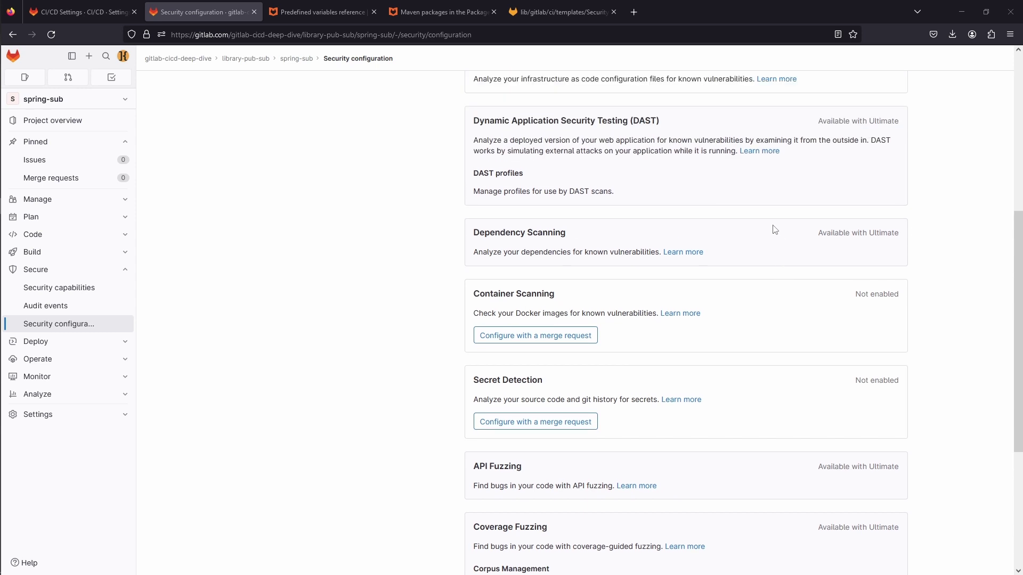
scroll(686, 207, "up", 1)
scroll(685, 208, "down", 2)
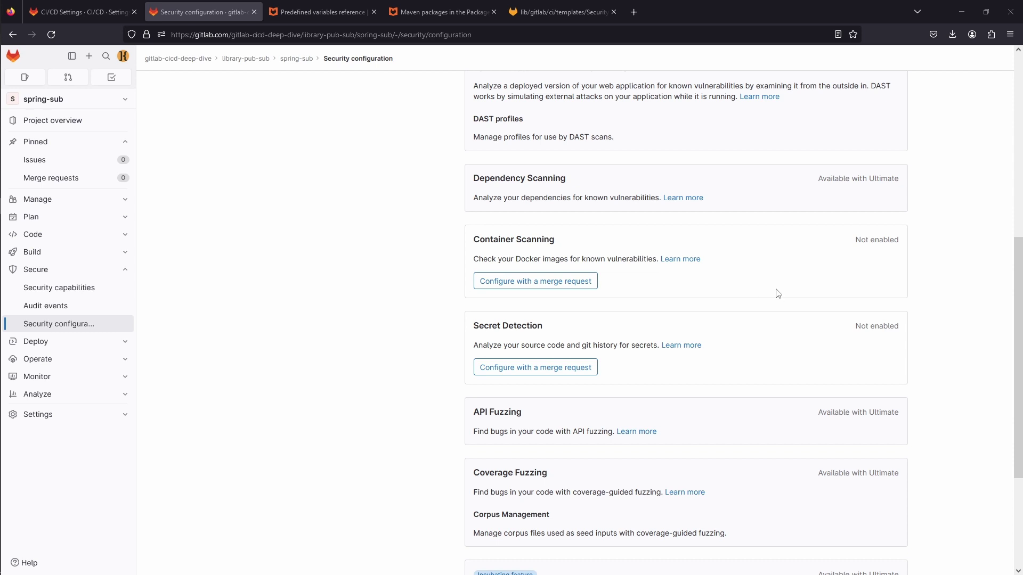
Step: Review the SAST entry in the security configuration and check the availability of Dependency Scanning
scroll(778, 293, "up", 3)
scroll(778, 293, "up", 2)
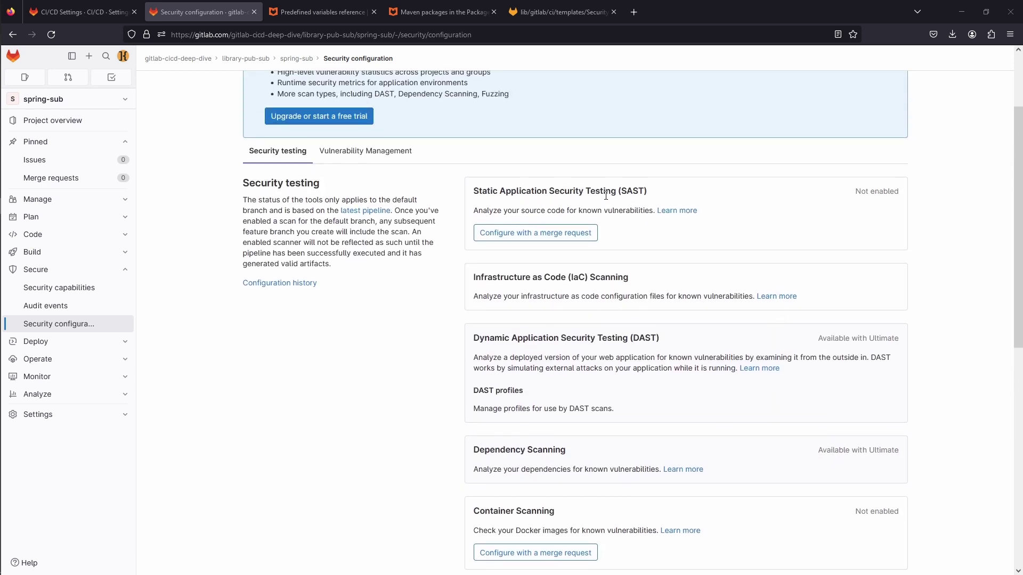
scroll(606, 196, "down", 2)
scroll(636, 224, "down", 2)
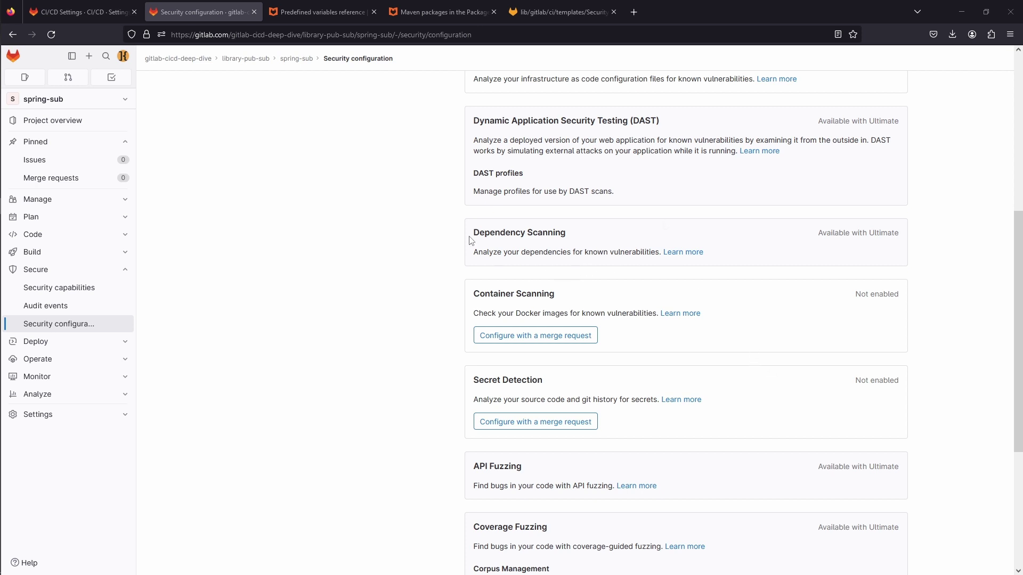
left_click_drag(473, 233, 575, 236)
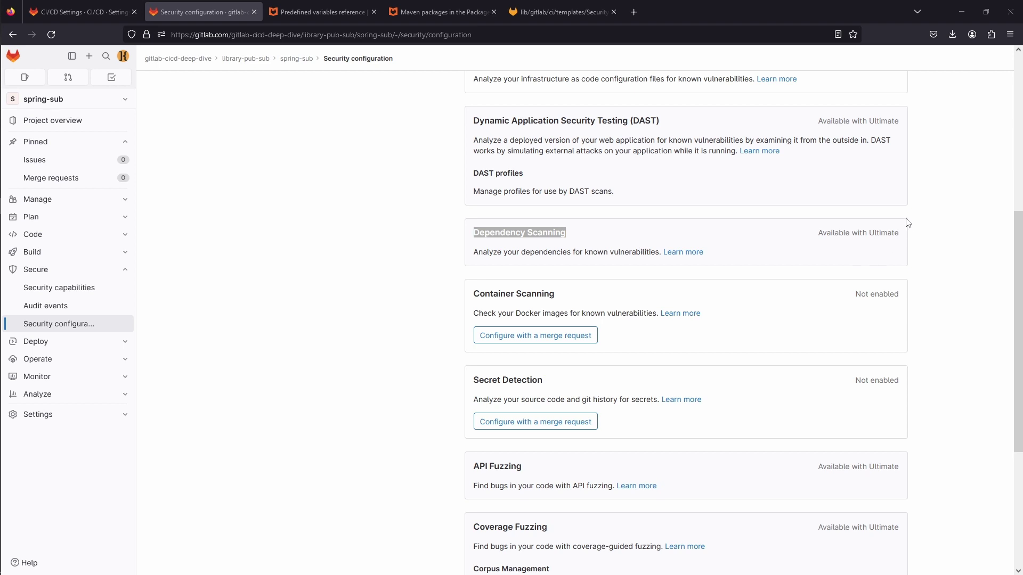
double_click(884, 232)
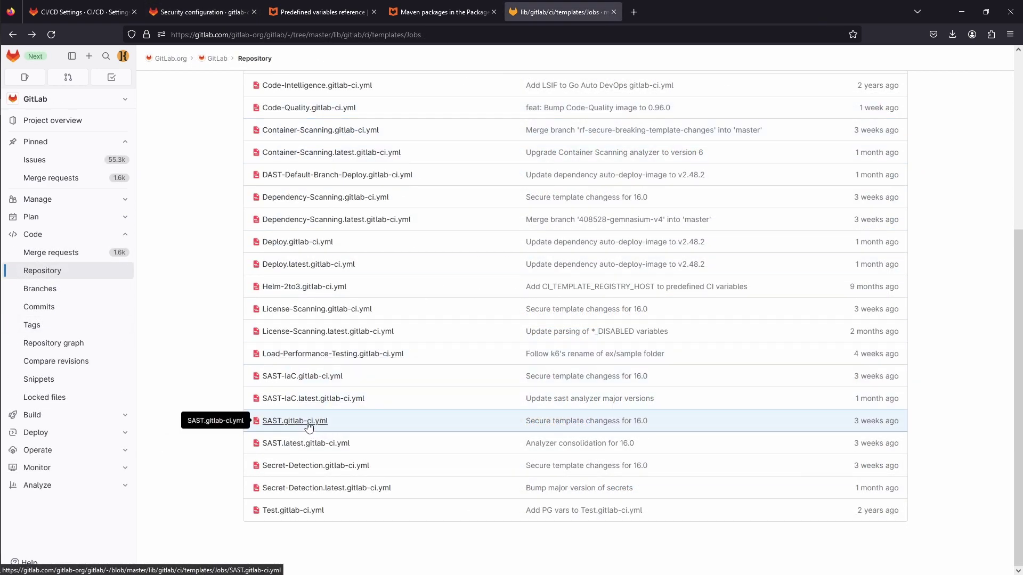
Step: Open the SAST.gitlab-ci.yml template and examine its gl-sast-report.json artifact and the file-based rules of its analyzer jobs
left_click(308, 422)
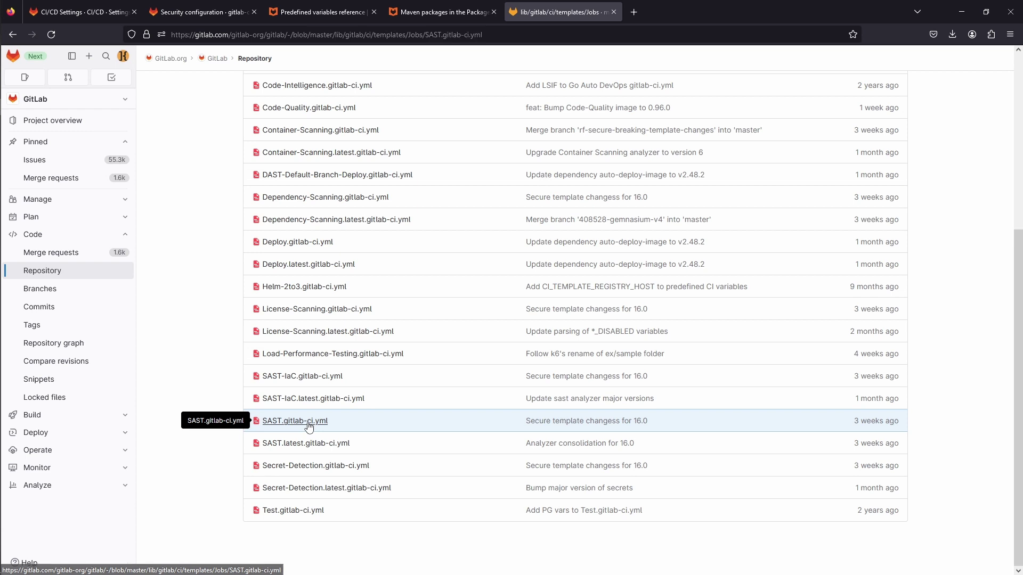
scroll(521, 312, "up", 3)
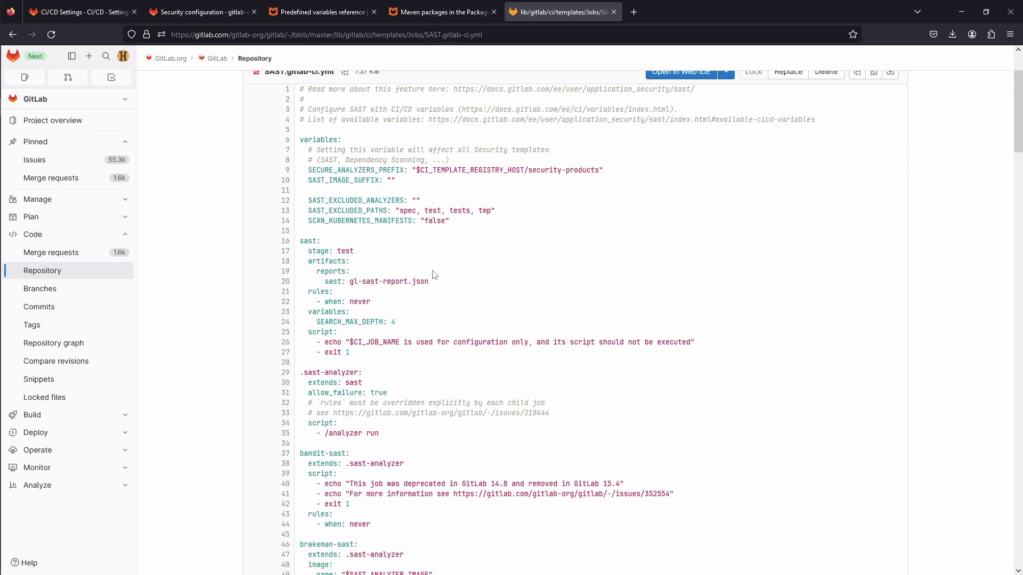
left_click_drag(352, 283, 434, 283)
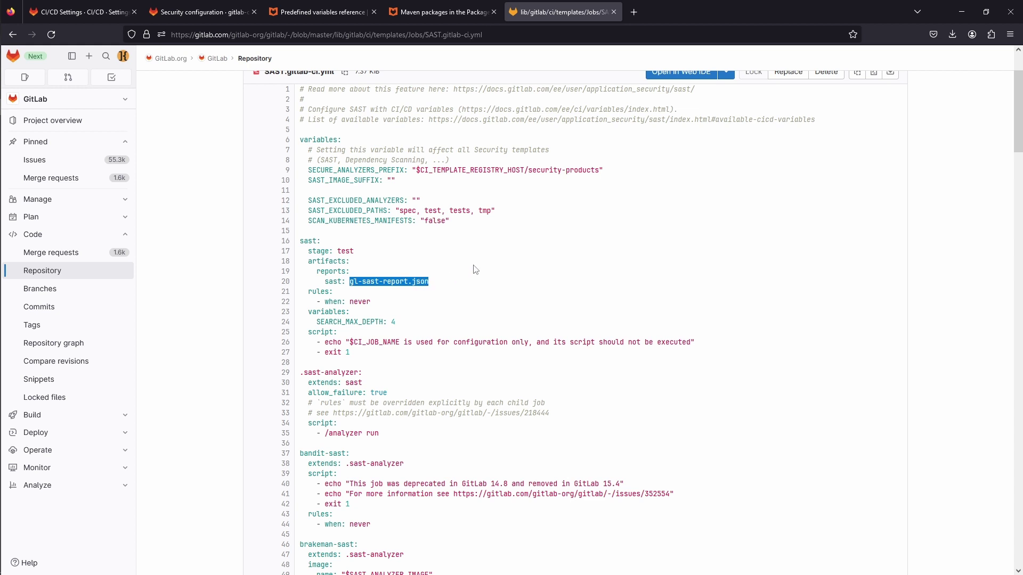
scroll(476, 270, "down", 10)
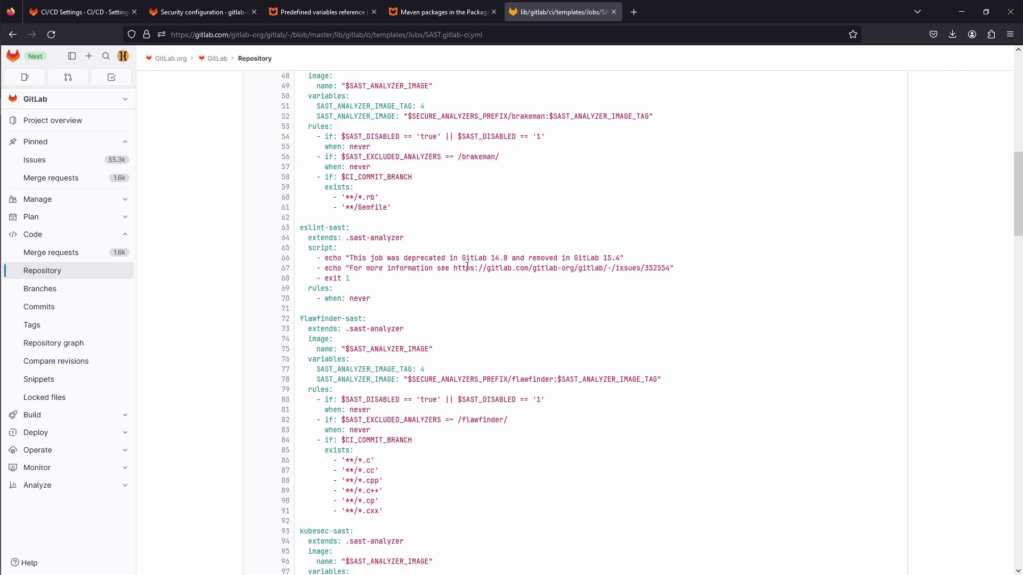
scroll(455, 176, "up", 4)
scroll(463, 180, "down", 3)
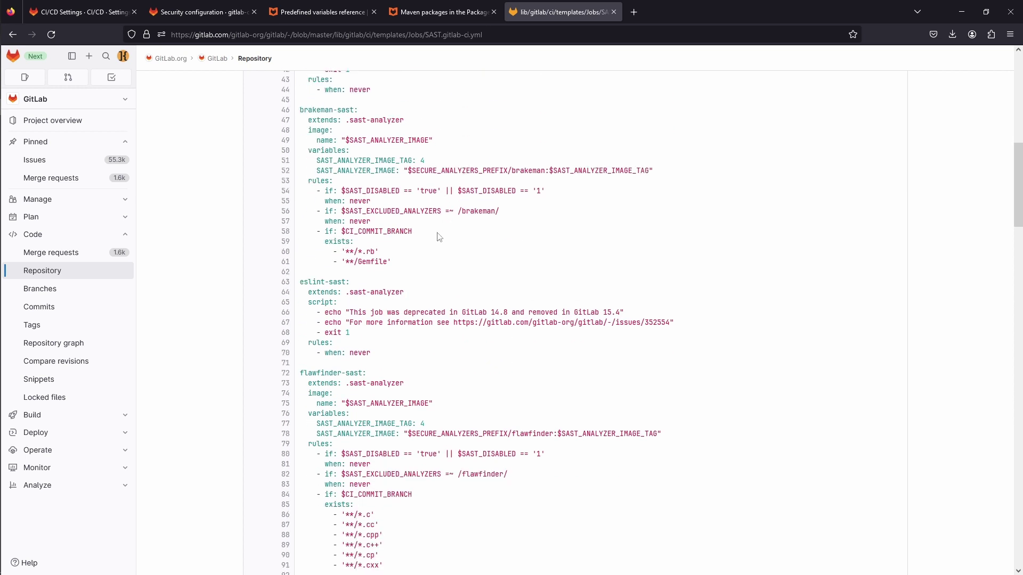
left_click_drag(324, 242, 412, 244)
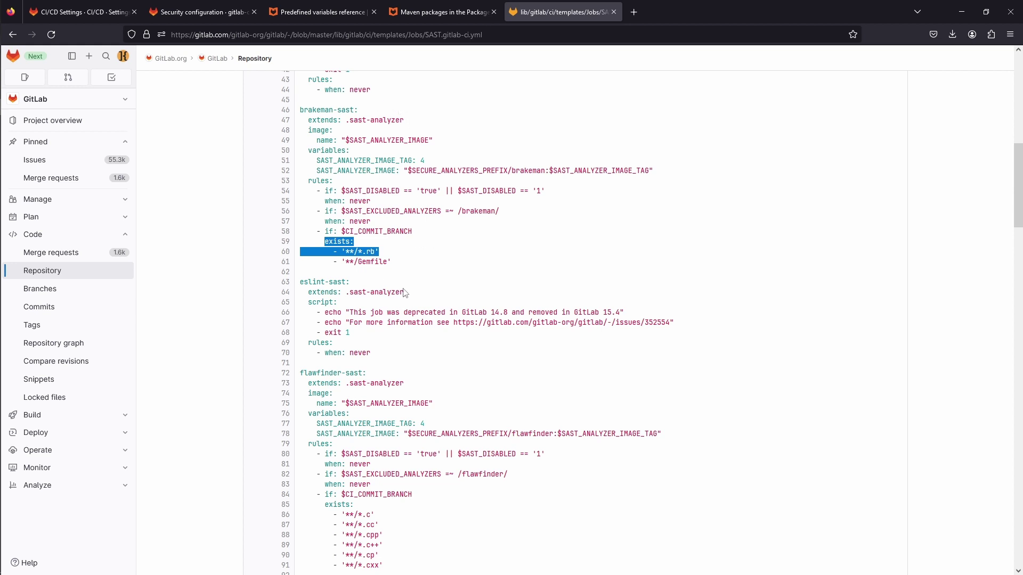
scroll(480, 193, "down", 2)
scroll(480, 193, "down", 10)
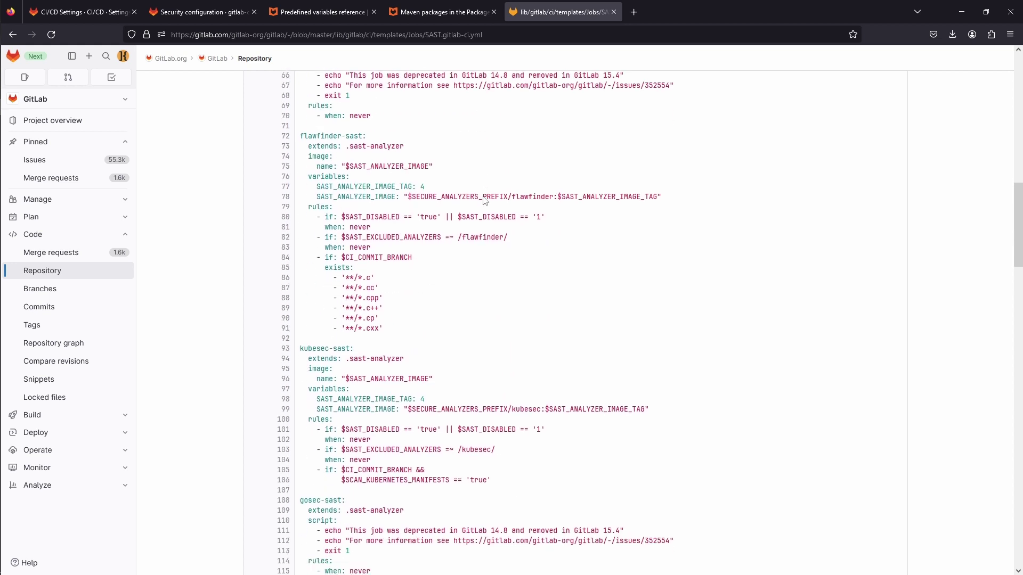
scroll(450, 230, "down", 16)
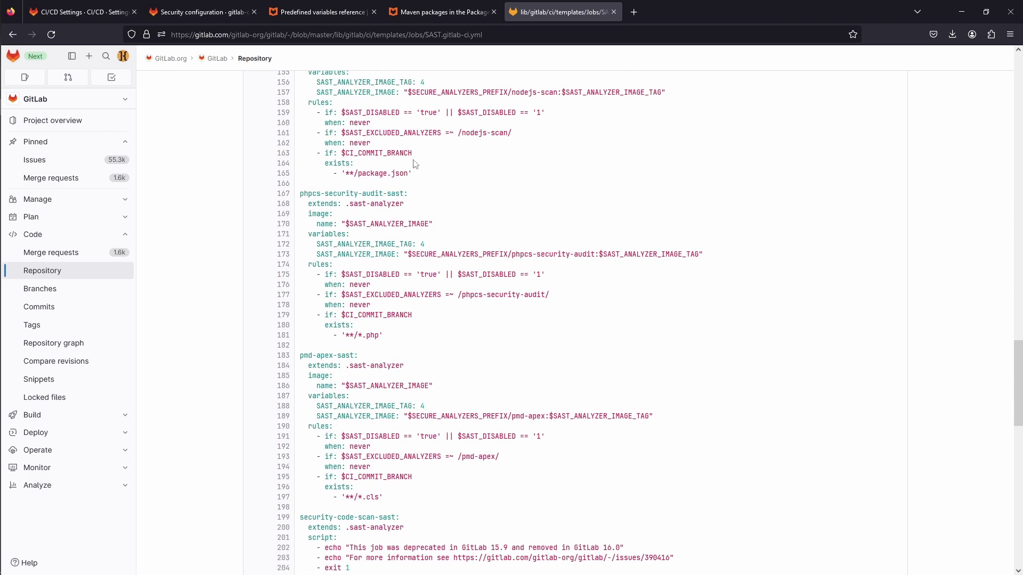
scroll(415, 165, "down", 4)
scroll(417, 244, "down", 12)
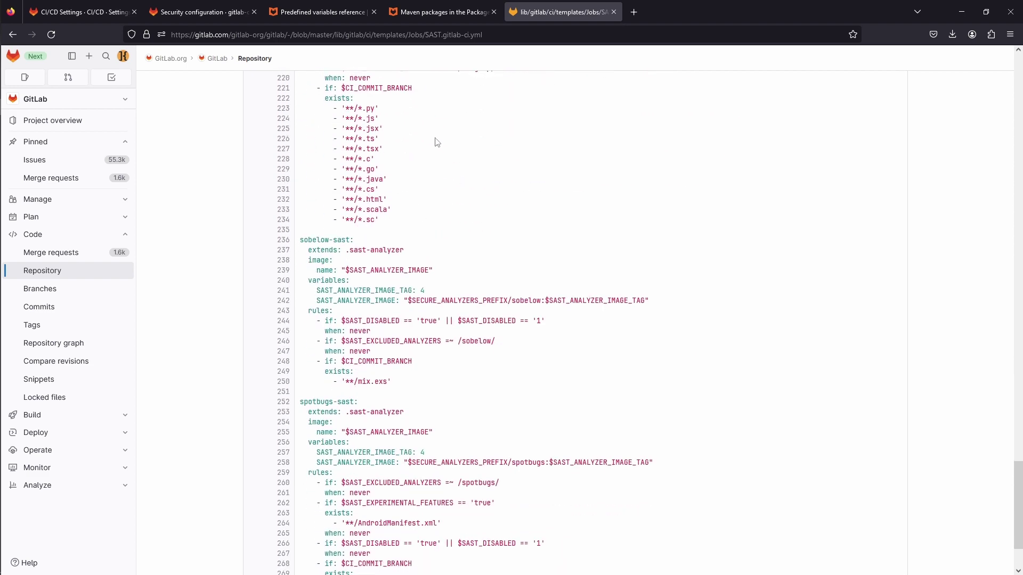
scroll(442, 148, "down", 3)
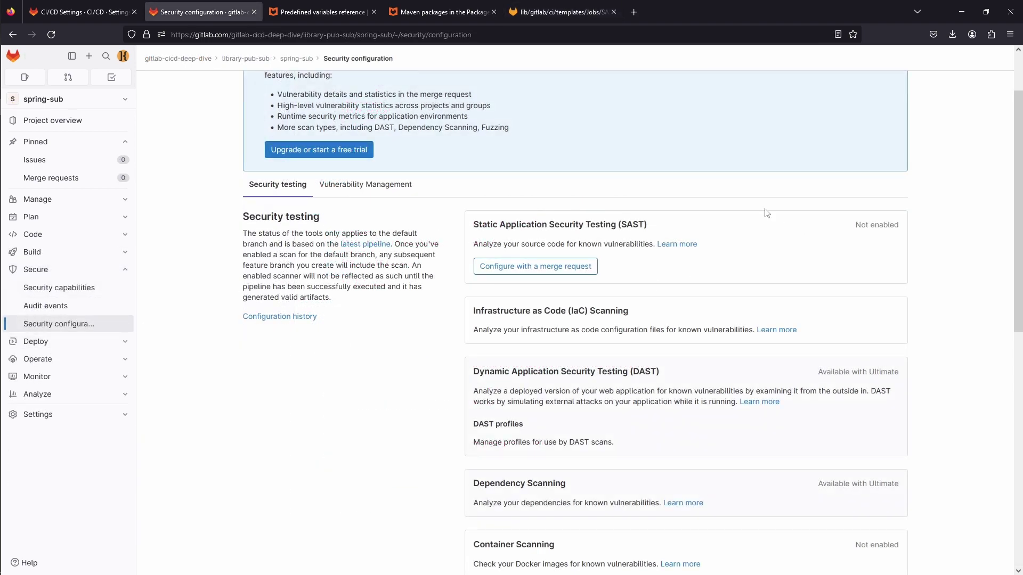
Step: Look through the scanners and the vulnerability management options in the spring-sub project's security configuration
scroll(767, 213, "down", 3)
scroll(777, 216, "down", 5)
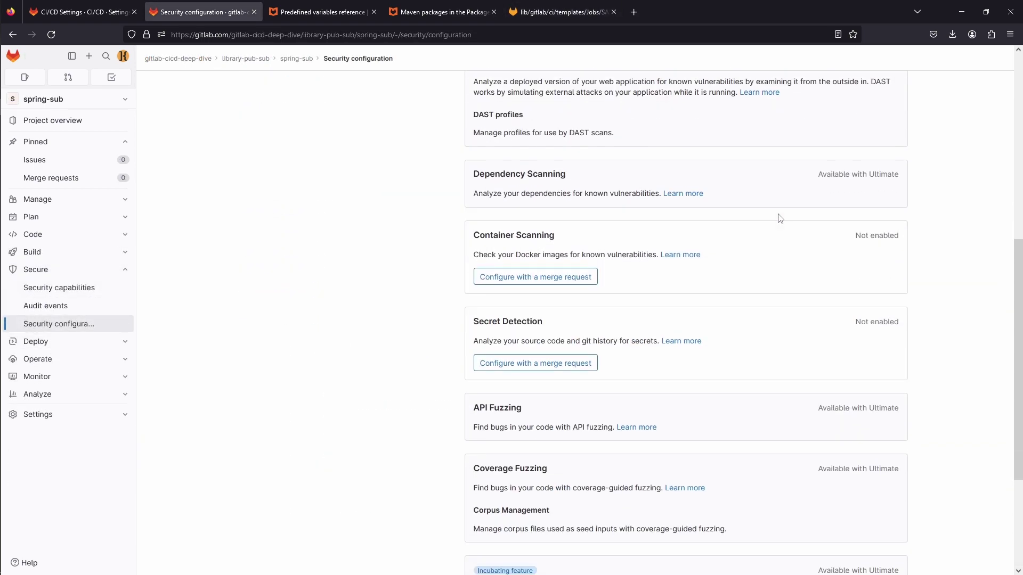
scroll(780, 218, "down", 2)
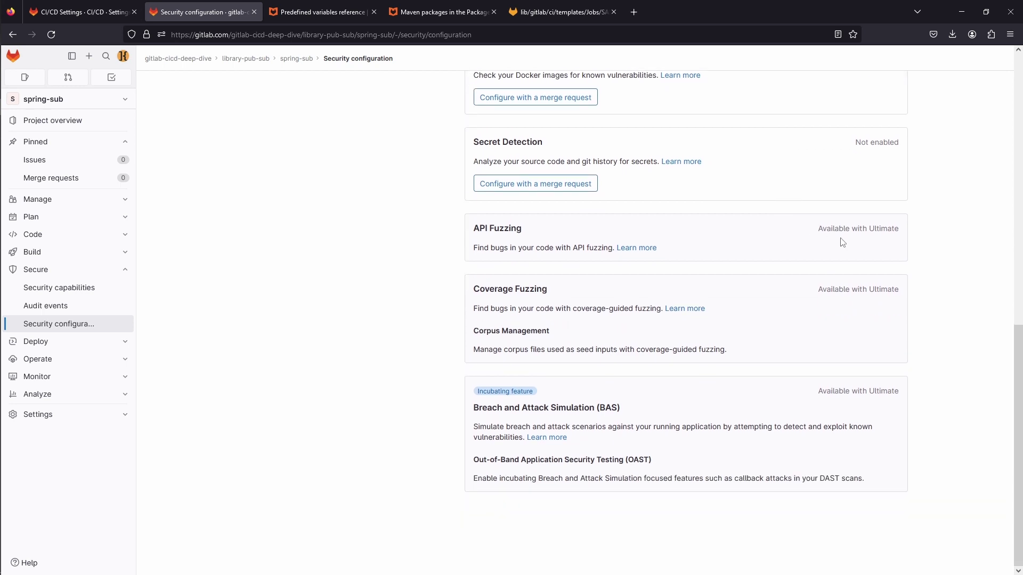
scroll(773, 241, "up", 4)
scroll(771, 244, "up", 4)
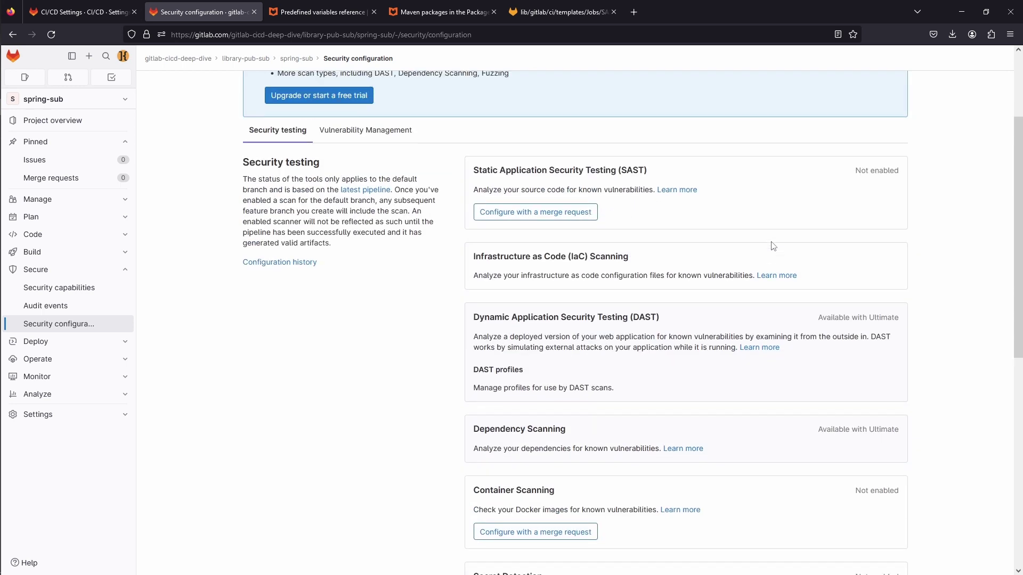
left_click(379, 137)
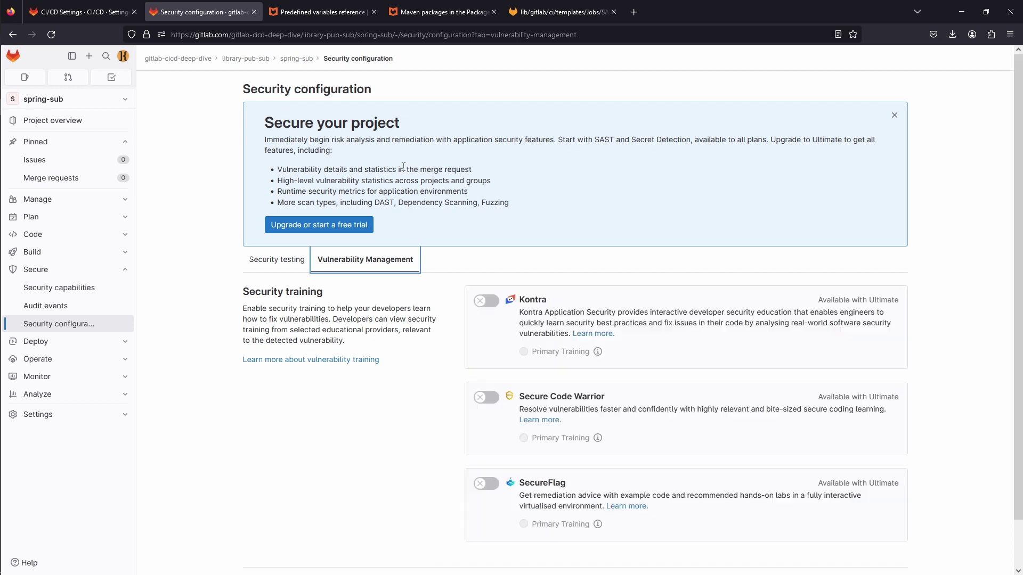
left_click(288, 267)
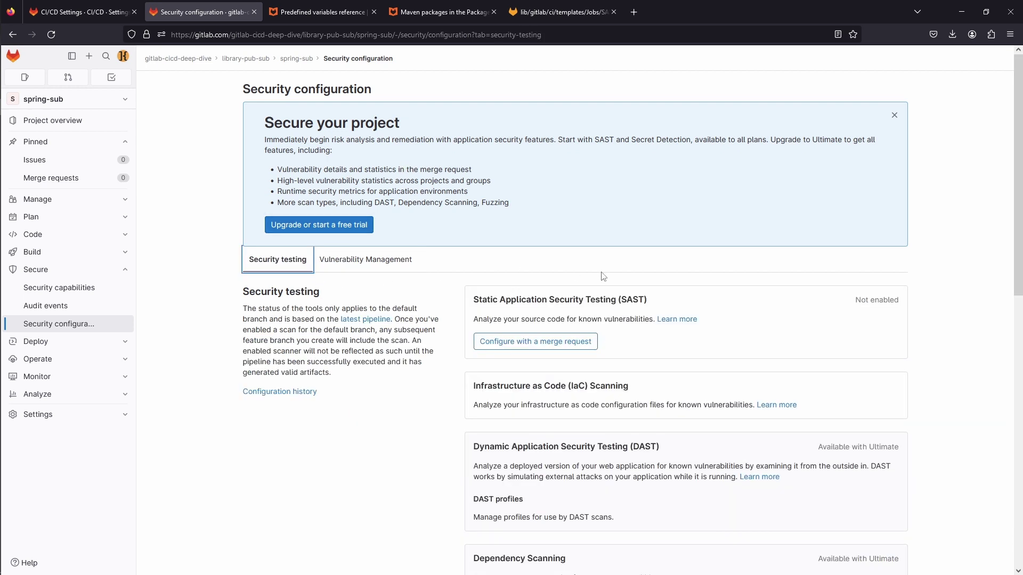
scroll(682, 274, "down", 2)
scroll(682, 274, "down", 5)
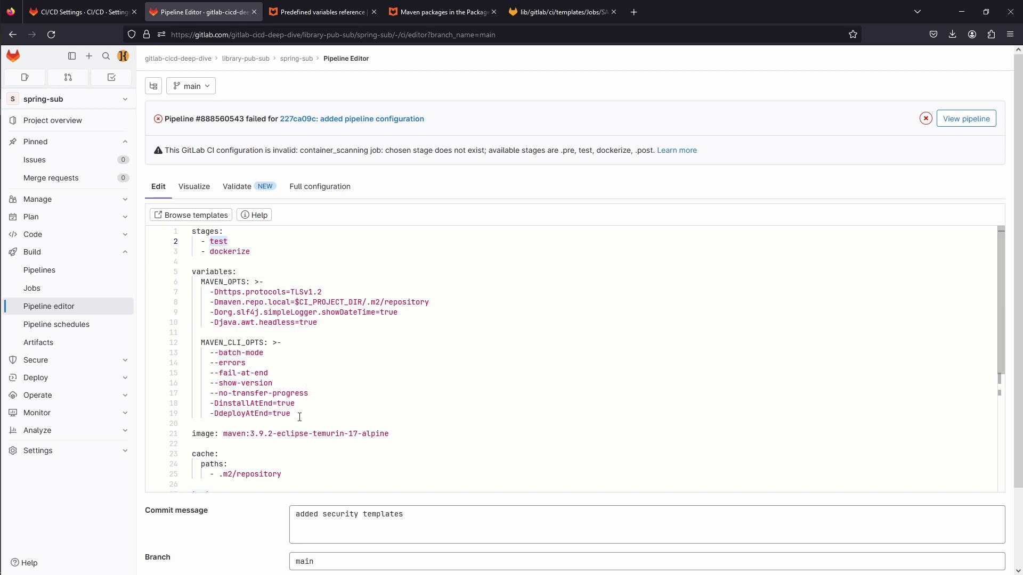
Step: Review the spring-sub pipeline configuration in the pipeline editor: stages, Maven variables, test job, container_scanning job and included security templates
left_click_drag(300, 417, 194, 269)
left_click(250, 253)
key("shift+Up")
key("shift+Up")
key("shift+Home")
scroll(266, 266, "down", 3)
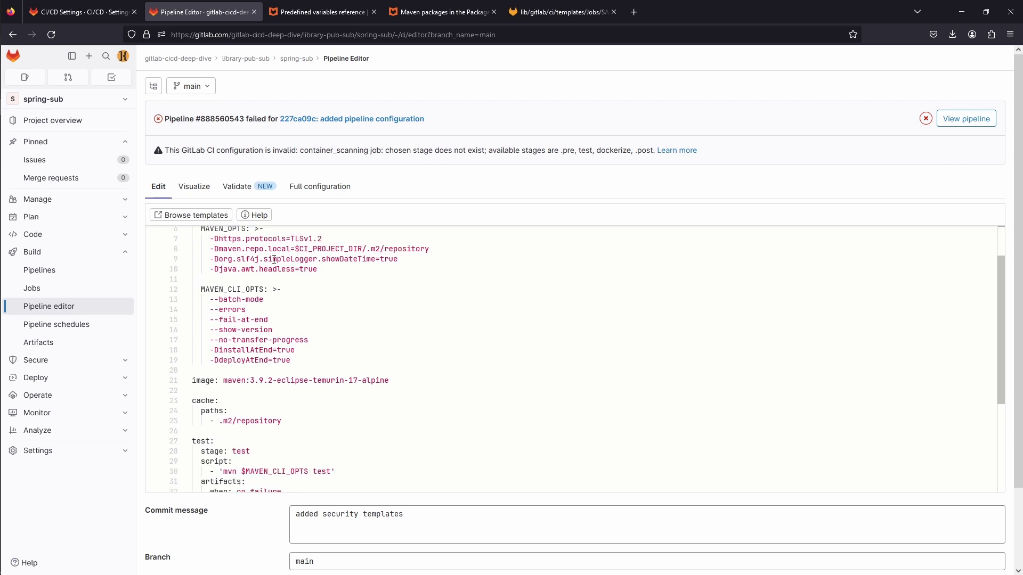
scroll(287, 277, "up", 2)
scroll(299, 296, "down", 2)
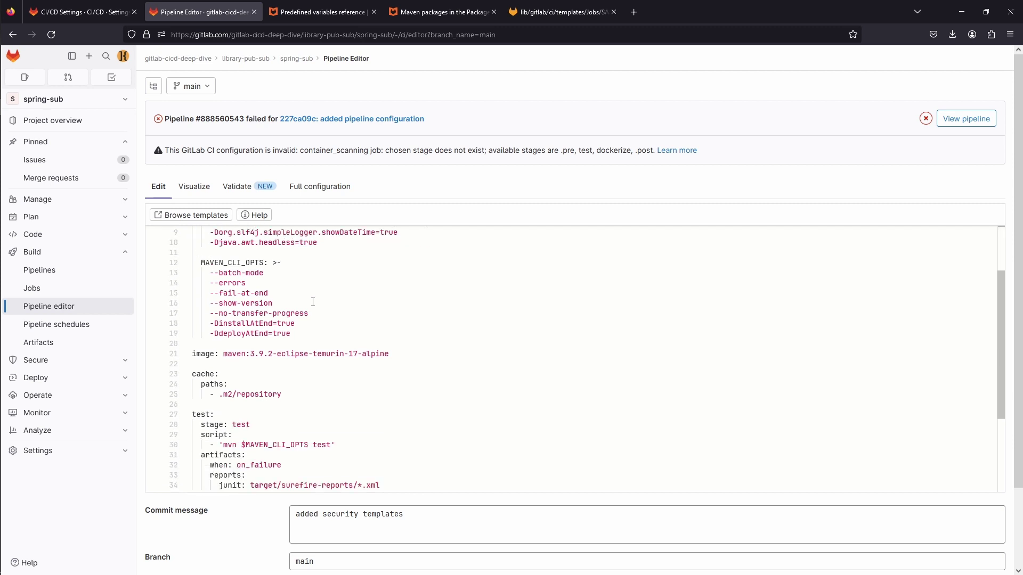
scroll(312, 302, "down", 2)
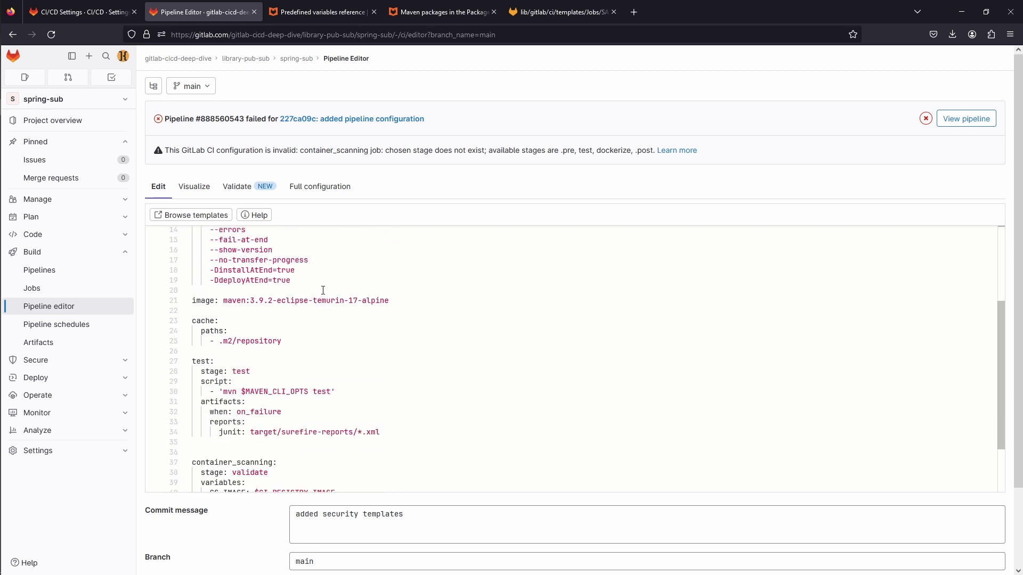
scroll(325, 288, "down", 3)
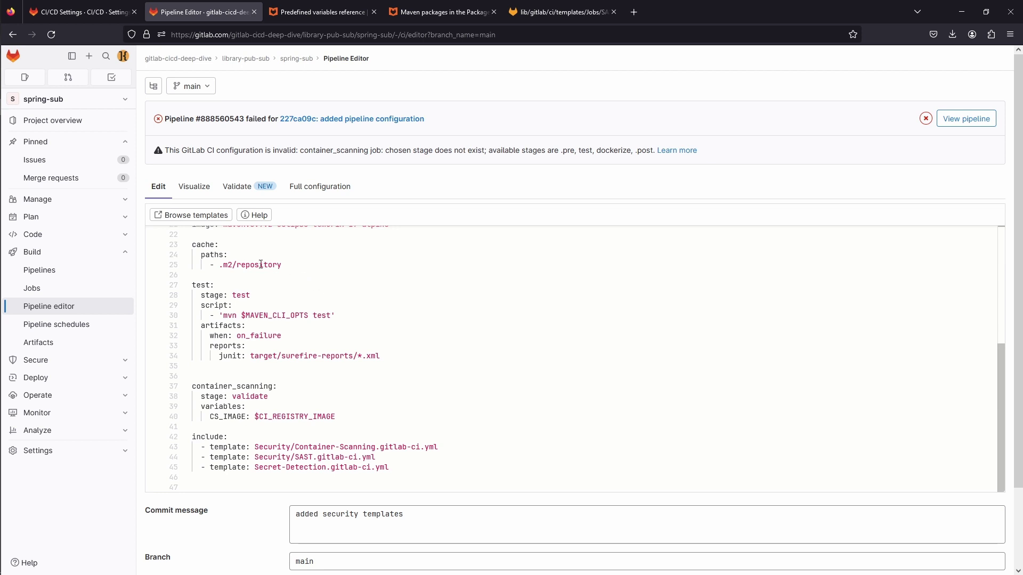
scroll(341, 308, "down", 3)
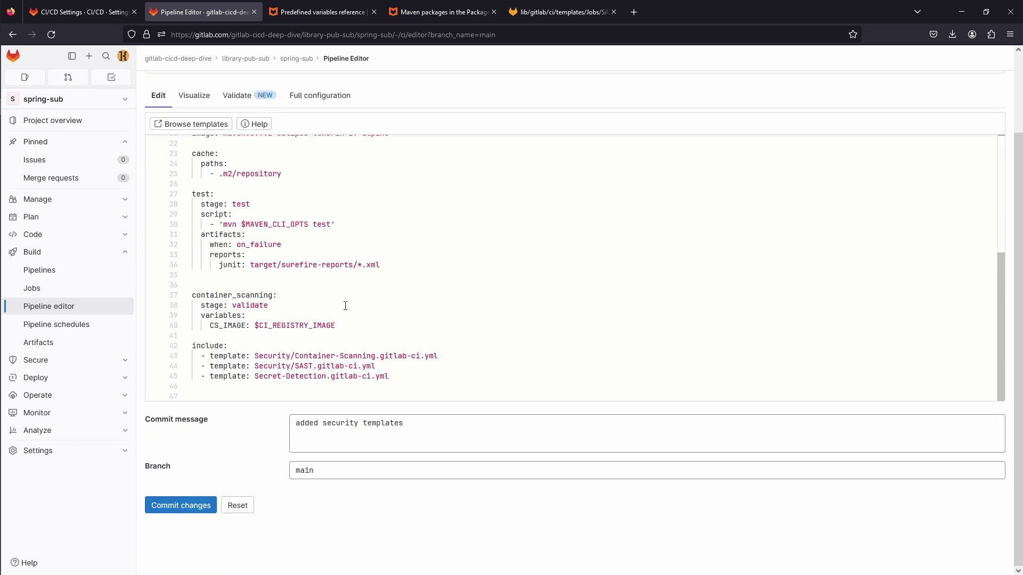
left_click_drag(224, 290, 489, 386)
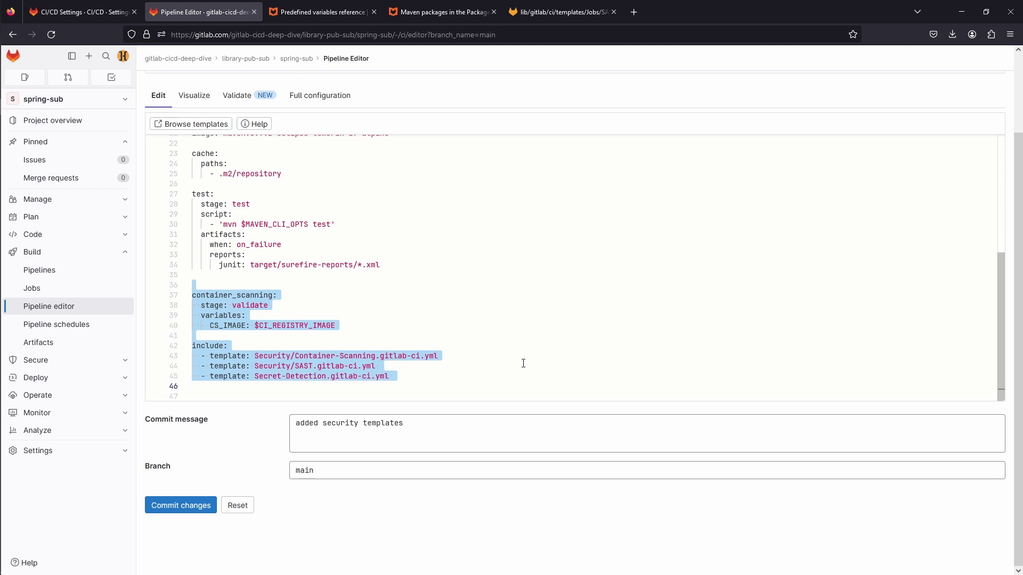
left_click(506, 441)
scroll(506, 441, "up", 3)
type("\\\\")
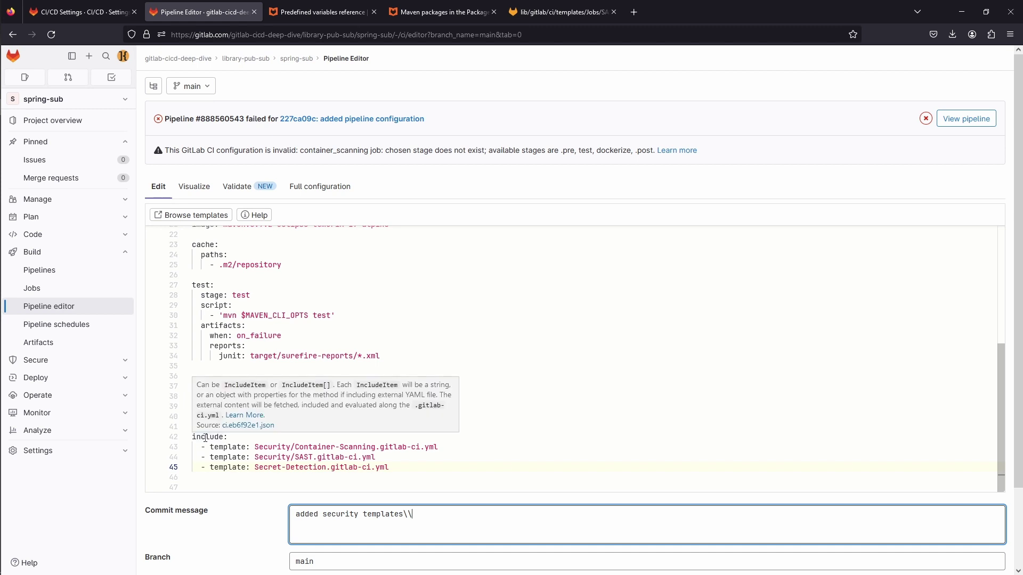
Step: Check the template entries of the include section, consulting GitLab's SAST template and the predefined variables reference
double_click(228, 447)
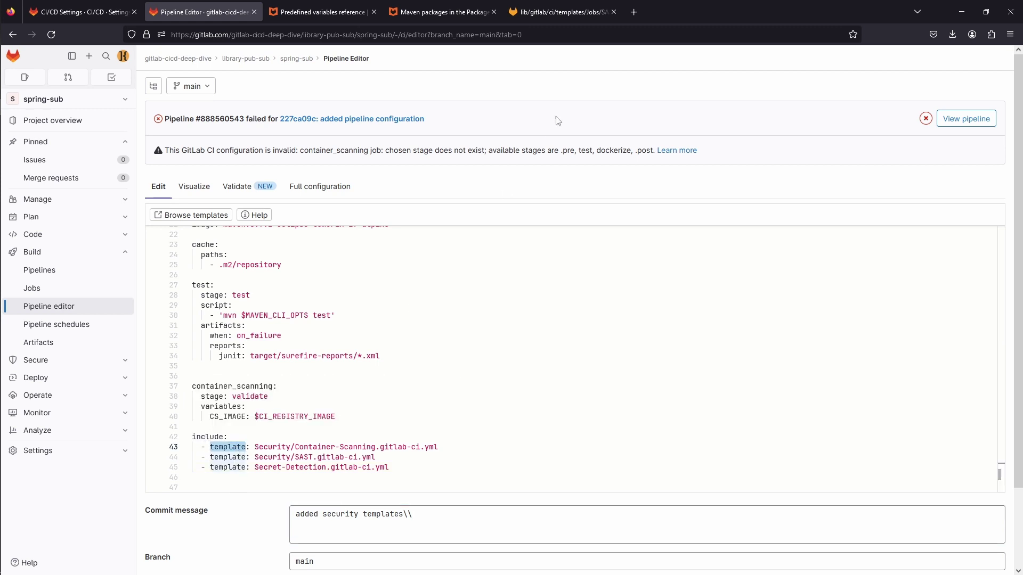
left_click(571, 18)
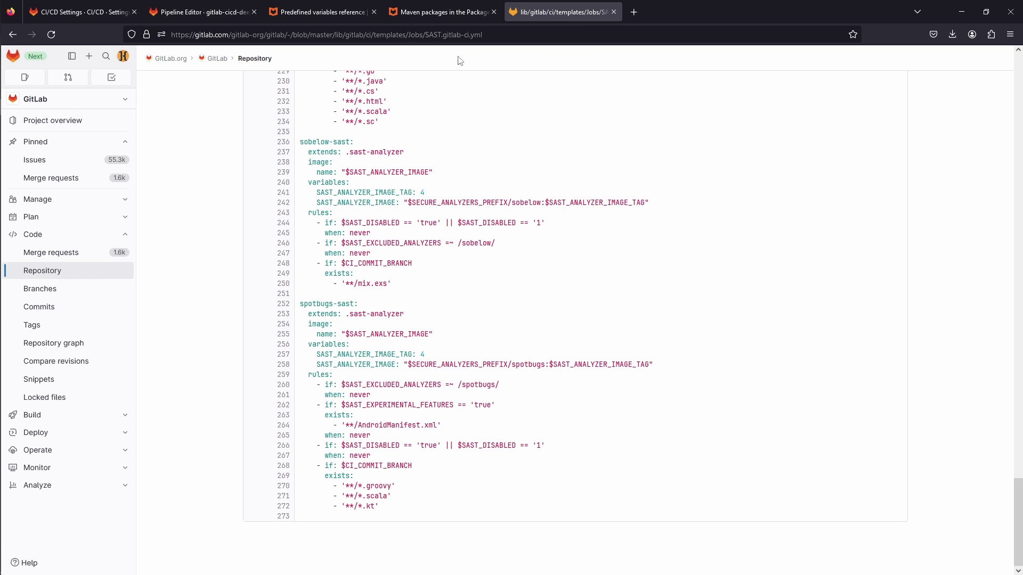
left_click(295, 18)
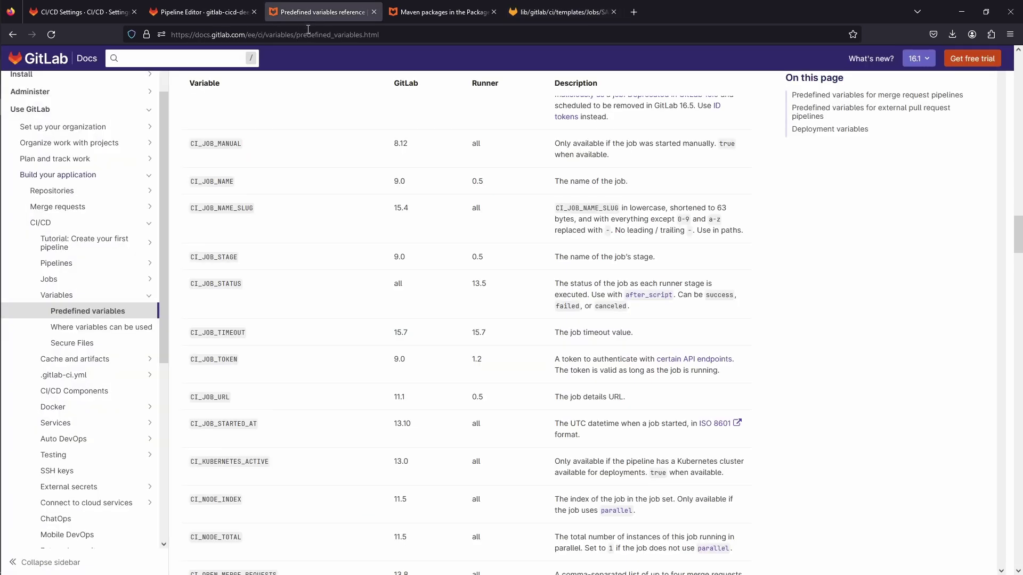
left_click(202, 11)
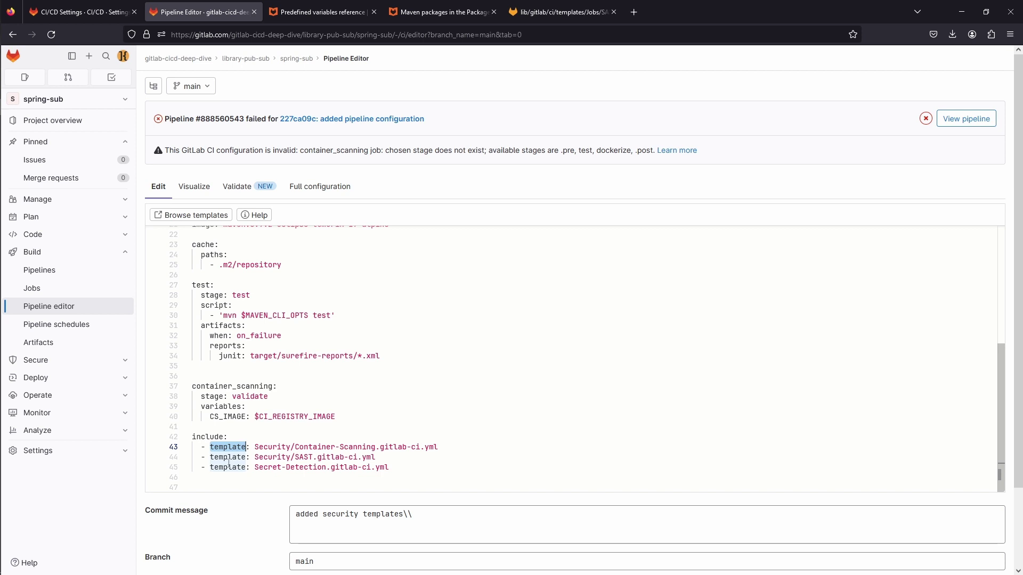
Step: Look through the full merged pipeline configuration and commit the changes to main with the message "added security templates"
left_click(327, 195)
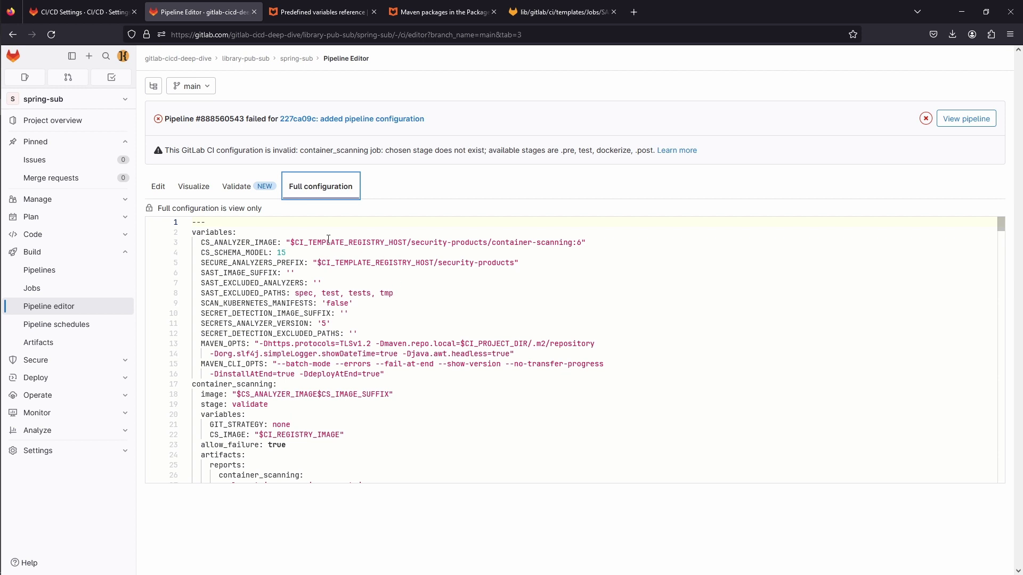
scroll(421, 257, "down", 12)
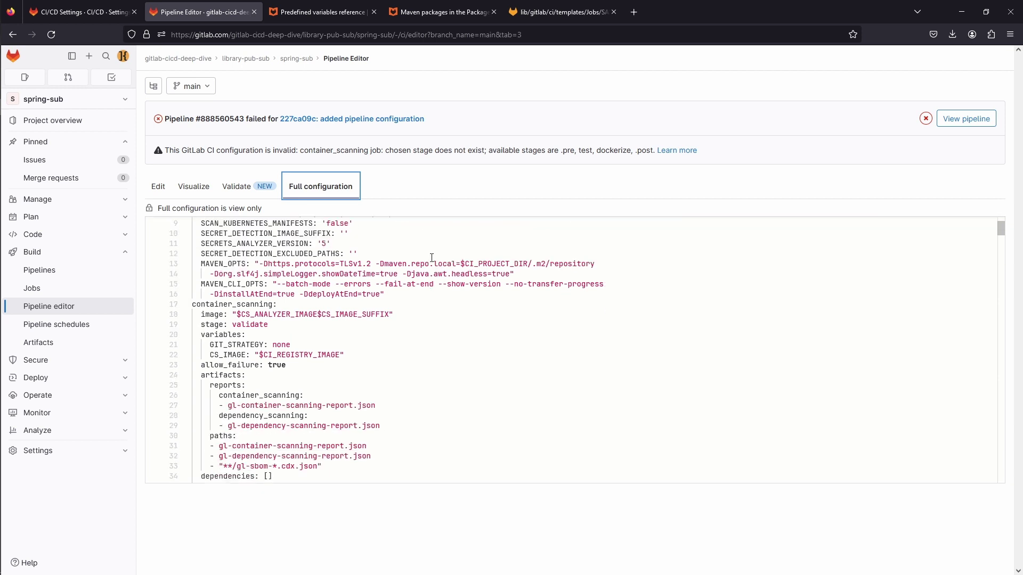
scroll(447, 268, "down", 18)
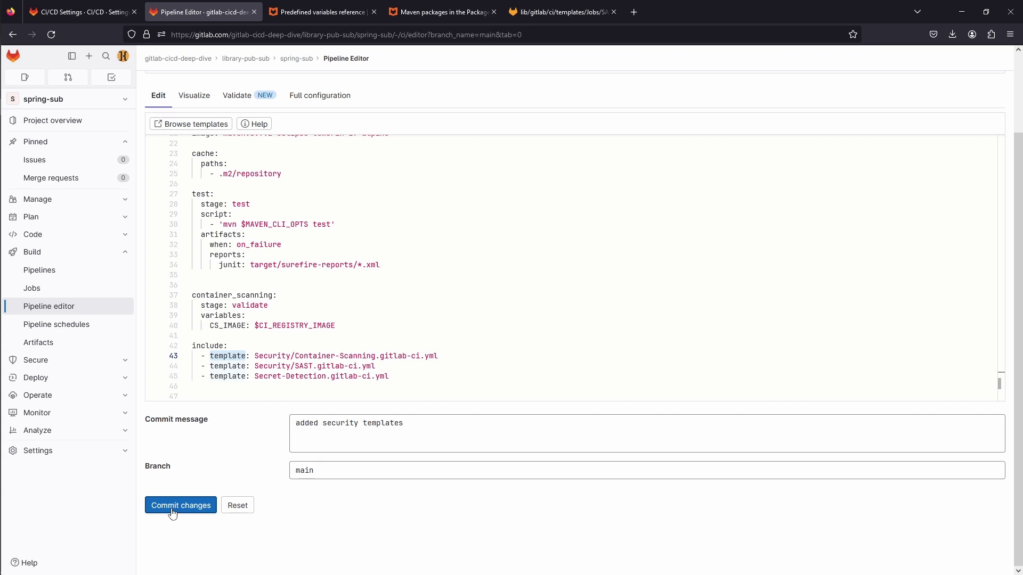
left_click(172, 513)
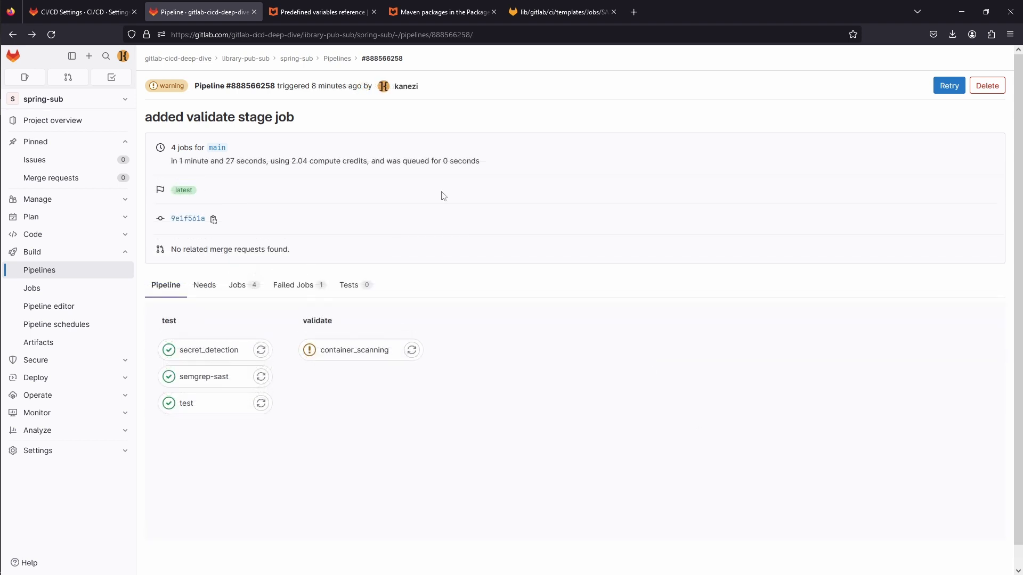
Step: Open the project's pipelines list and show the downloadable artifacts of the latest pipeline
left_click(328, 62)
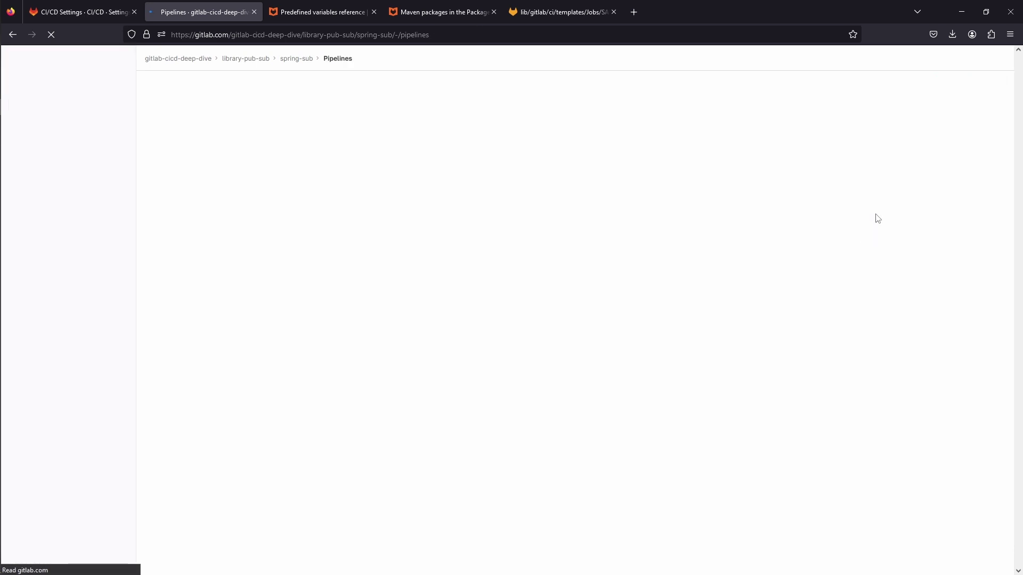
left_click(893, 187)
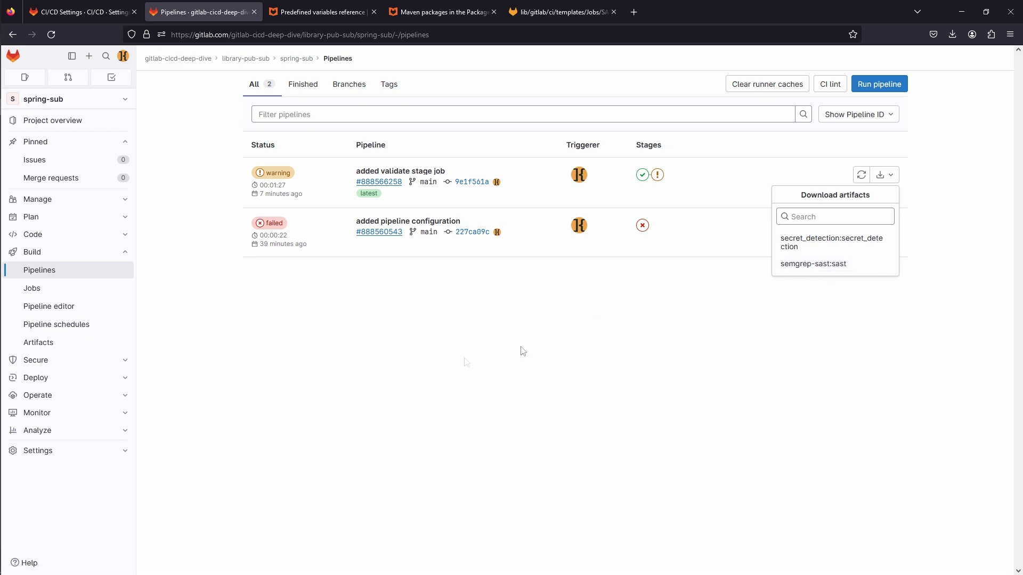
Step: Open the project's security capabilities overview and look at the features after the Dependencies slide
left_click(124, 365)
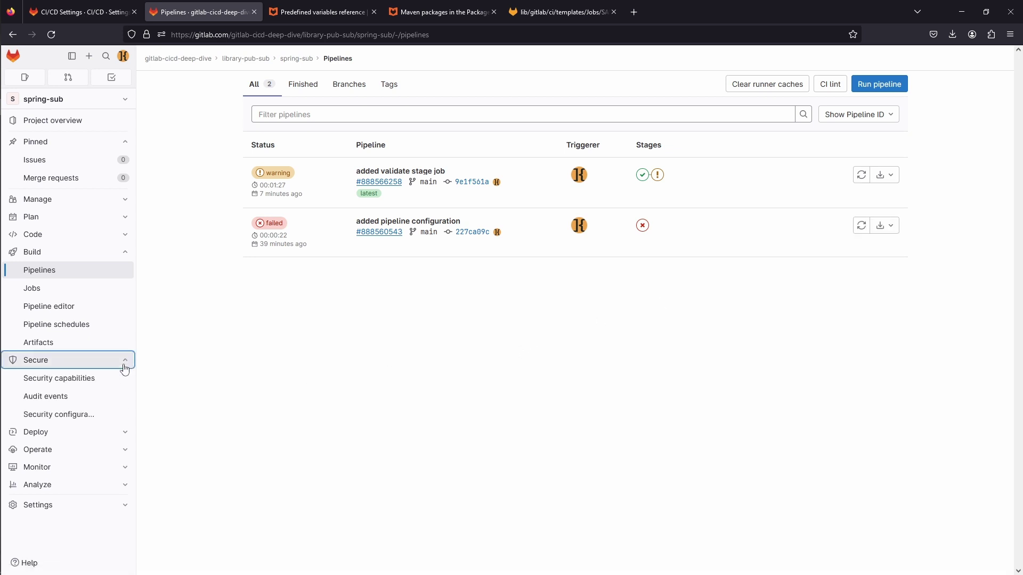
left_click(77, 382)
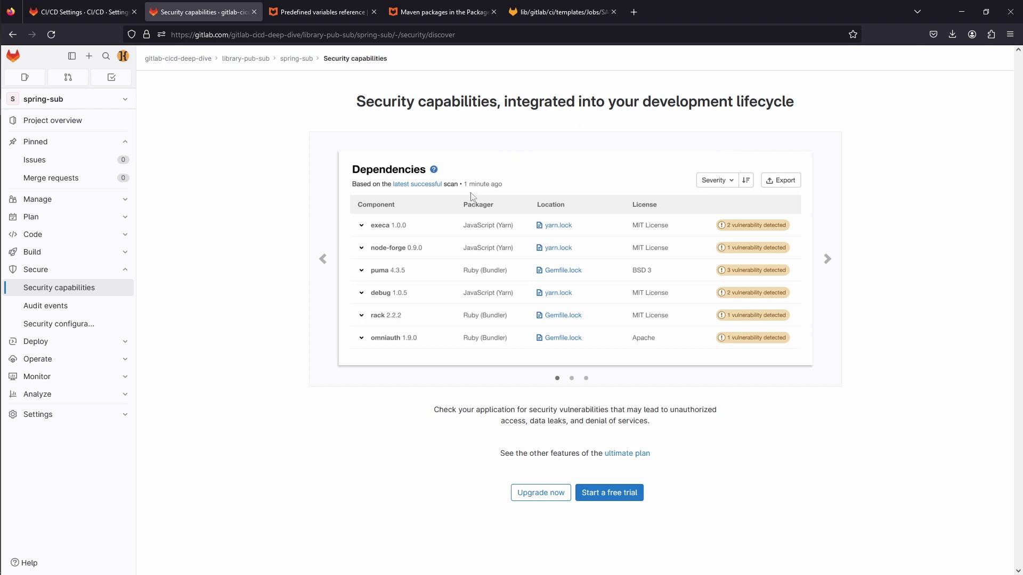
left_click(837, 260)
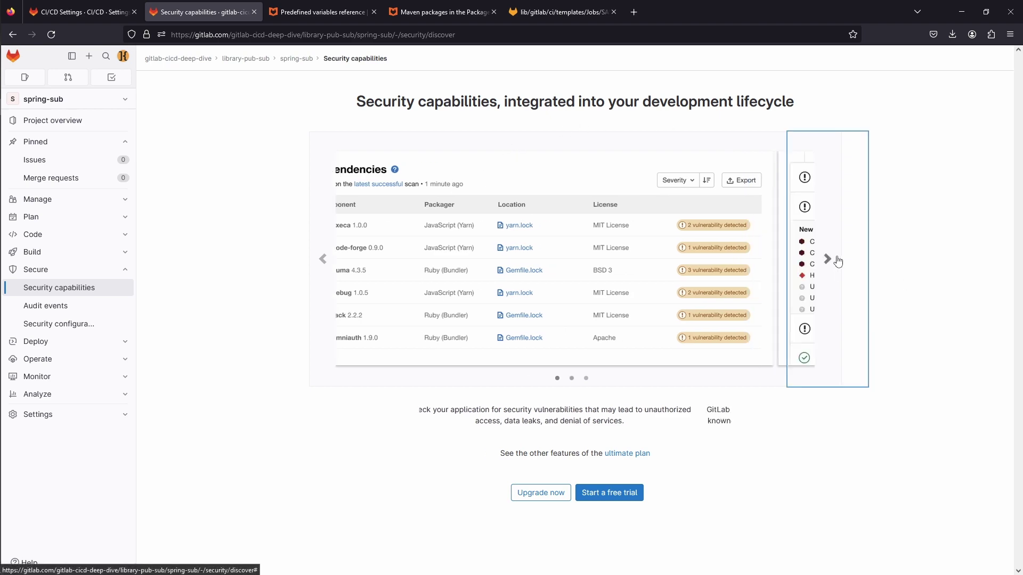